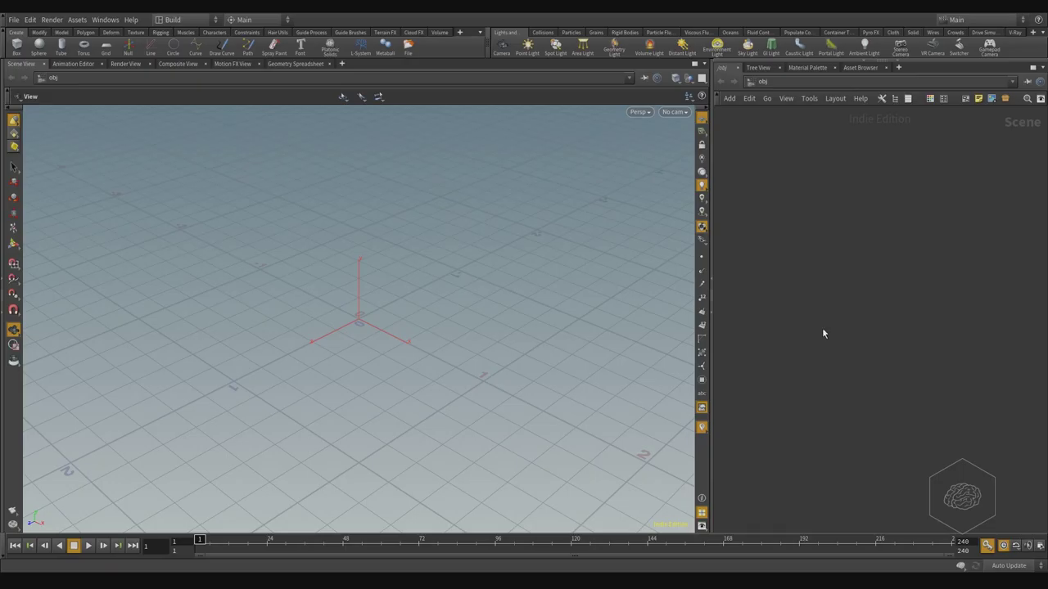
Step: Create a Geometry object, go inside it and delete the default file node
text(ge)
key(Return)
click(822, 327)
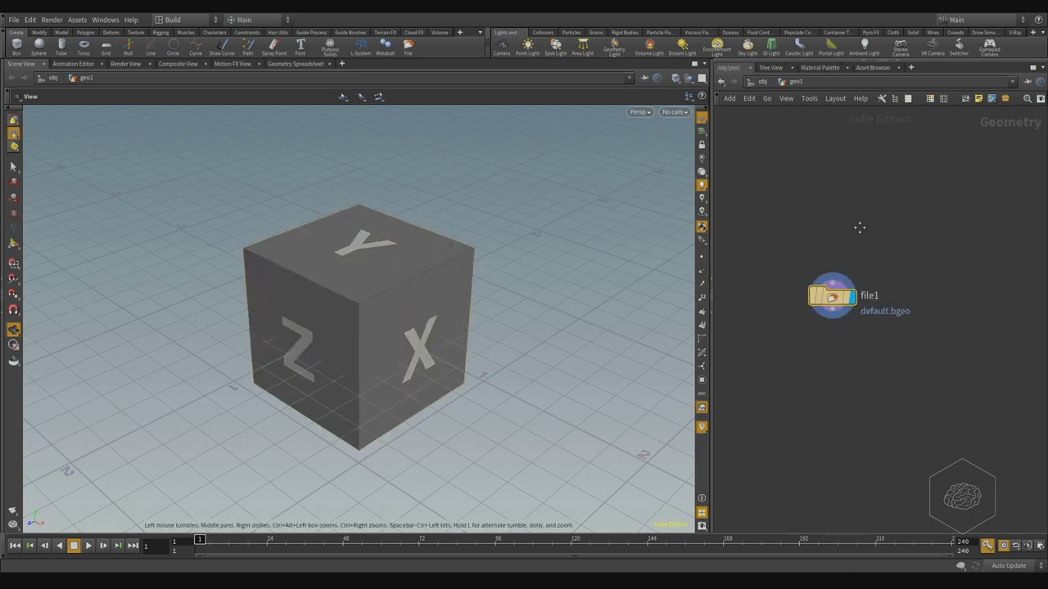
key(Delete)
Step: Add a Box node to the empty geometry network
key(Tab)
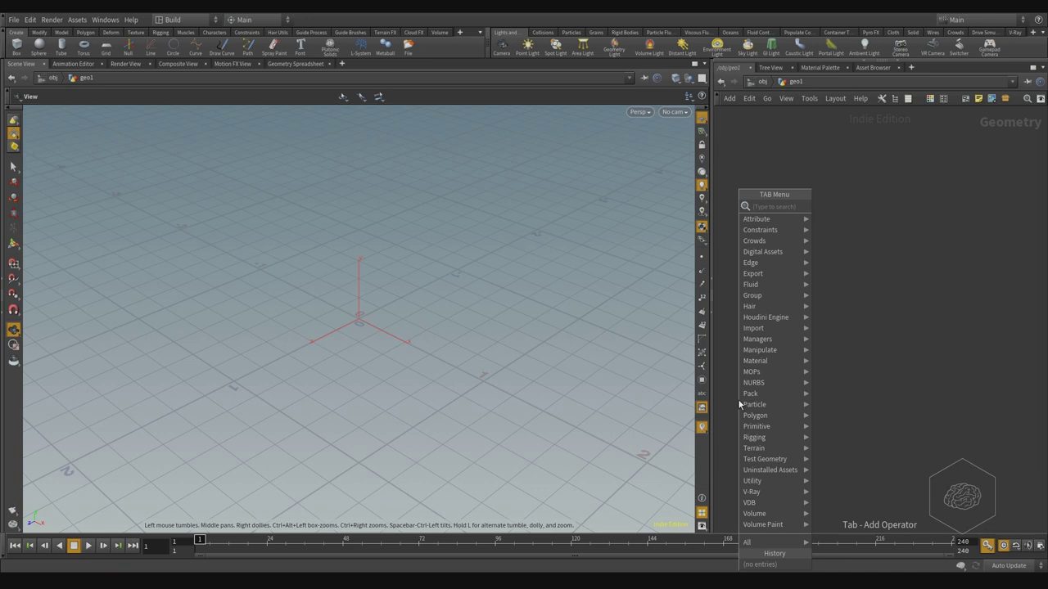
text(box)
key(Return)
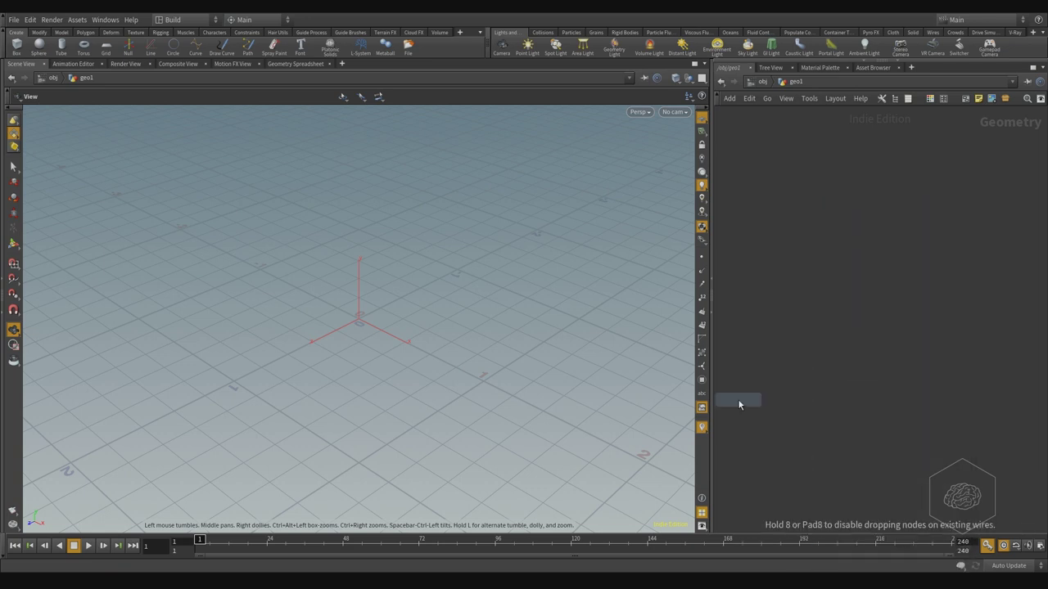
click(738, 400)
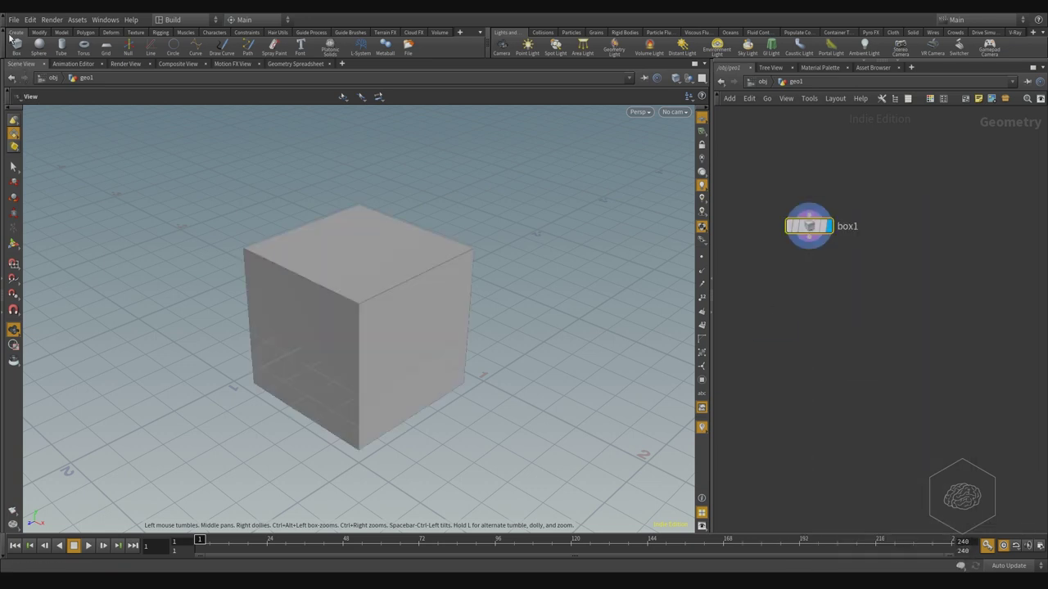
Step: Hide the shelf tools and show the selected node's parameters inside the network view
click(4, 33)
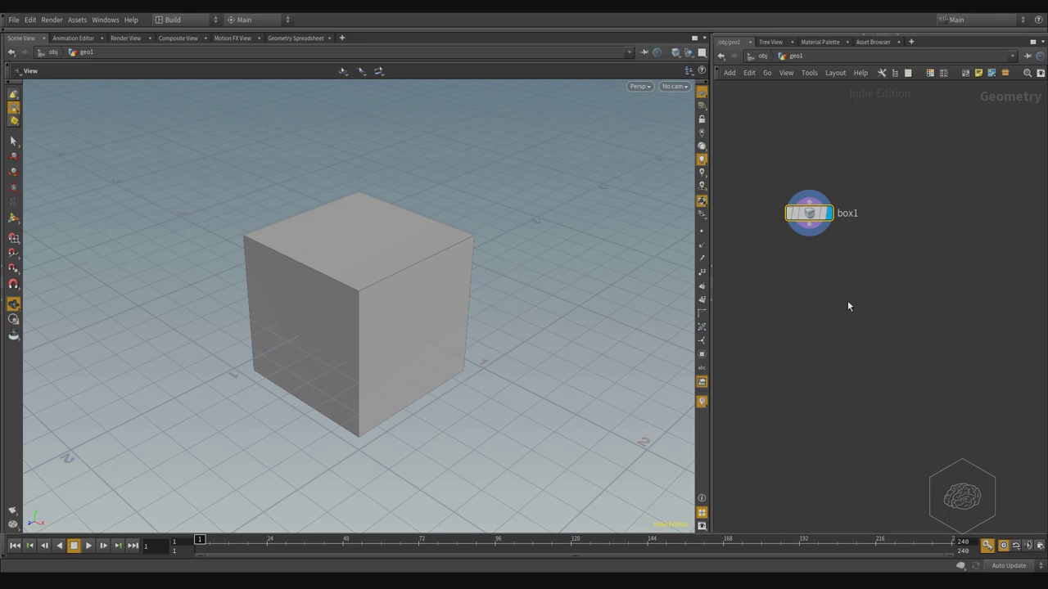
key(p)
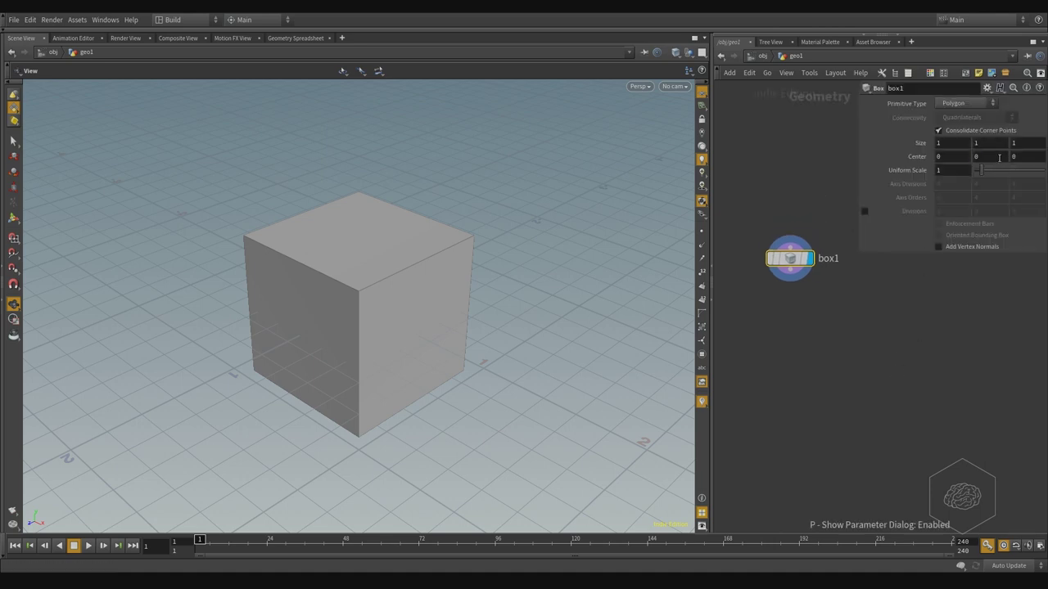
Step: Add a Transform node below box1, wire the box into it and display its output
key(Tab)
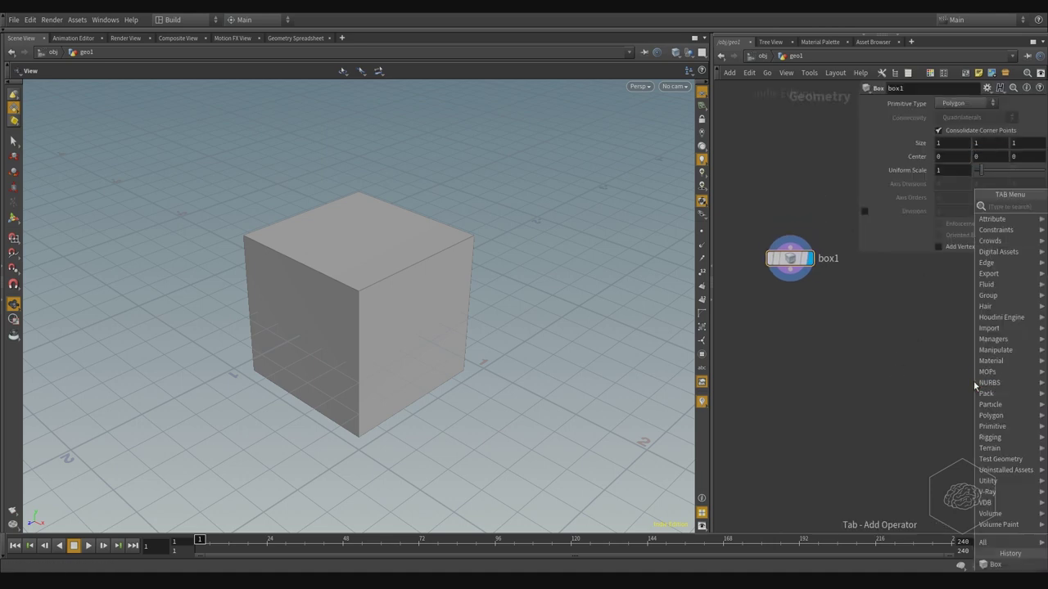
text(transf)
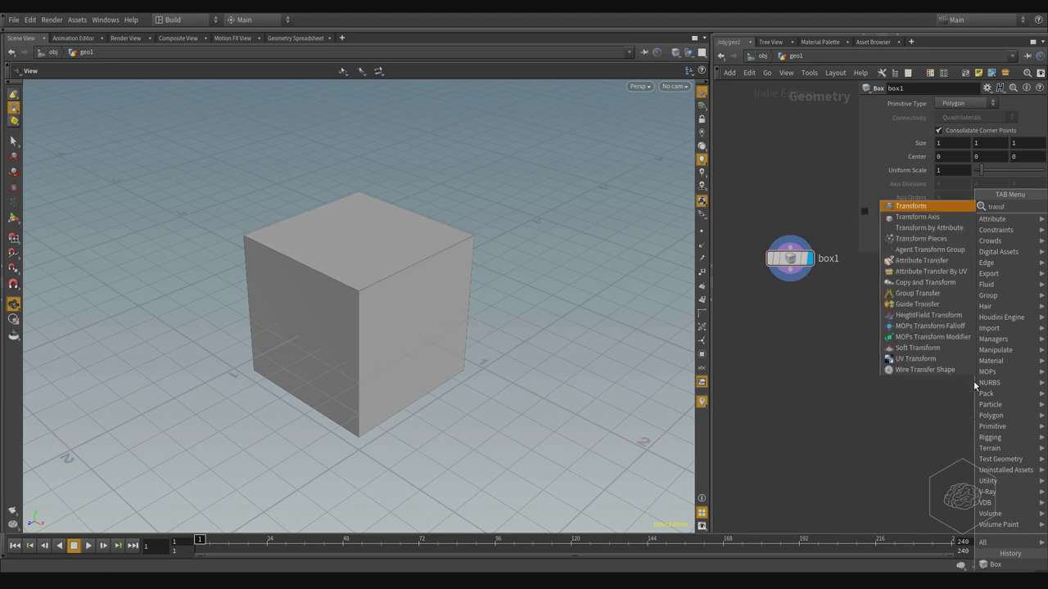
key(Return)
click(974, 380)
drag(973, 376, 793, 347)
click(790, 278)
click(798, 377)
click(810, 347)
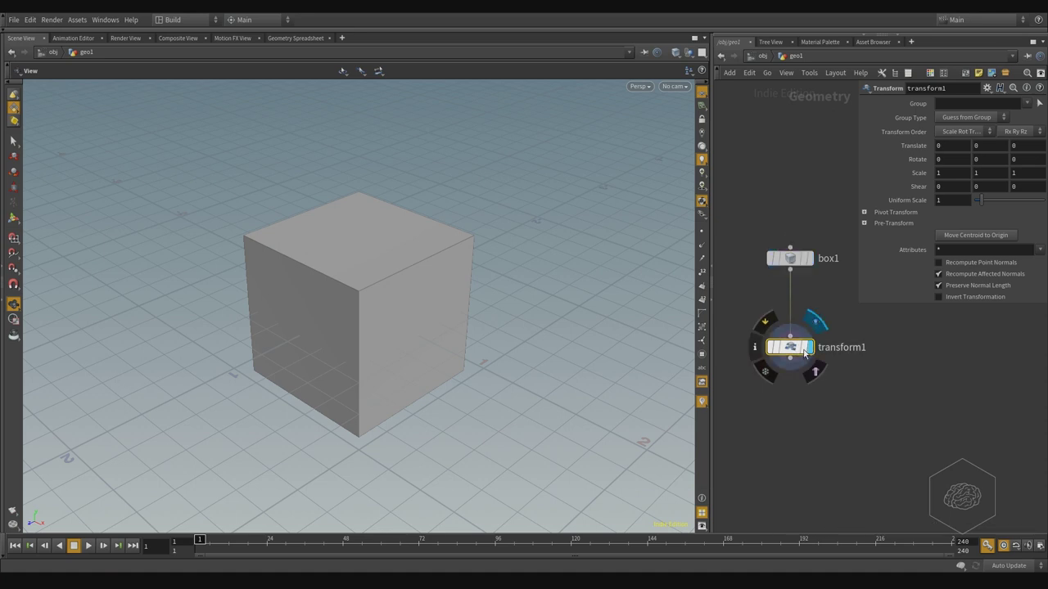
Step: Link the Transform's Y translate to its Y scale with a relative channel reference divided by 2, ch("sy")/2
click(988, 175)
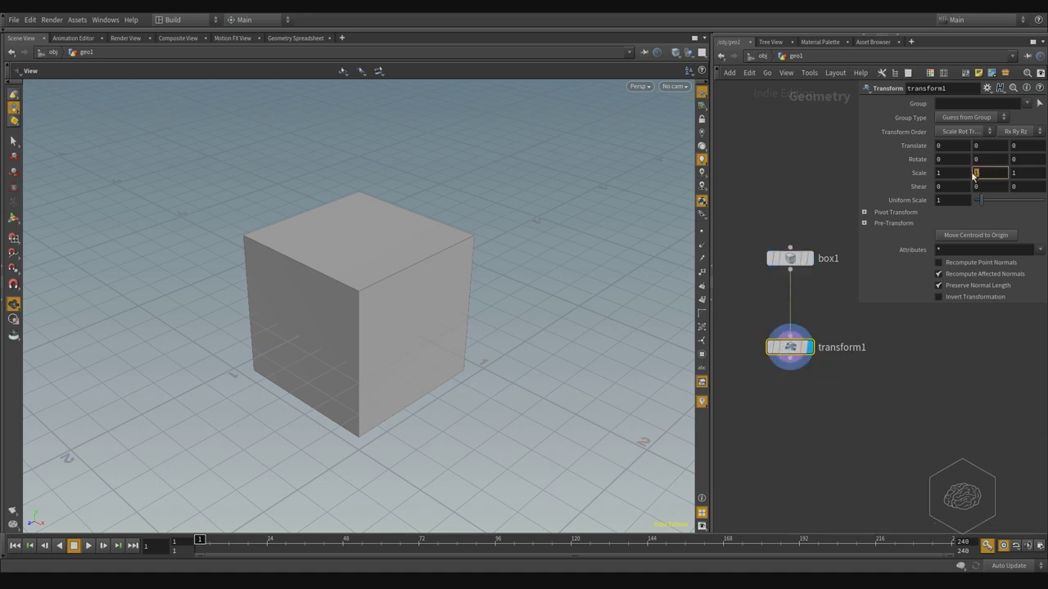
drag(981, 151, 980, 147)
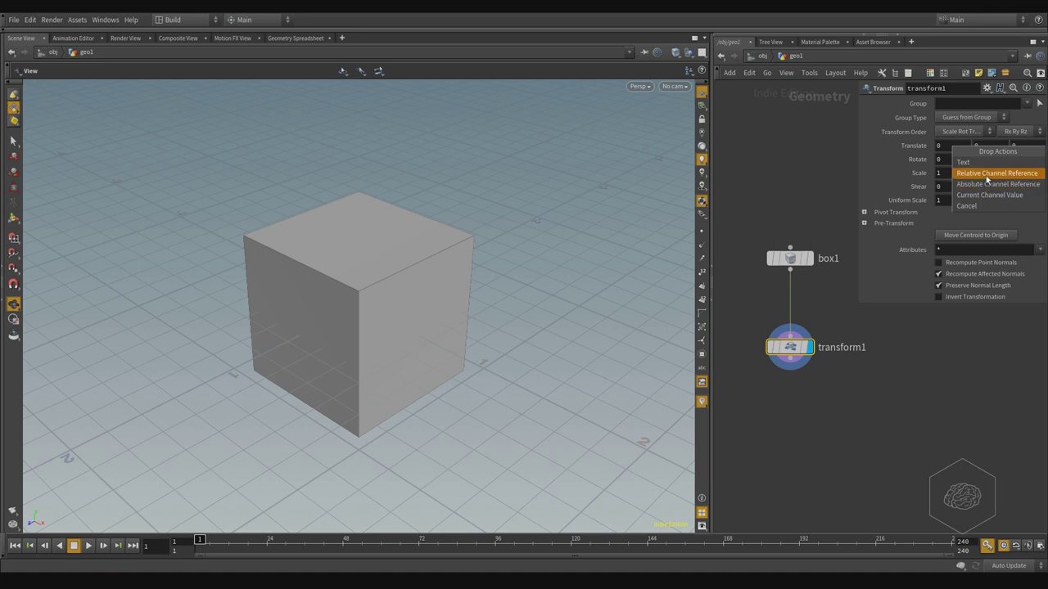
click(986, 174)
click(998, 146)
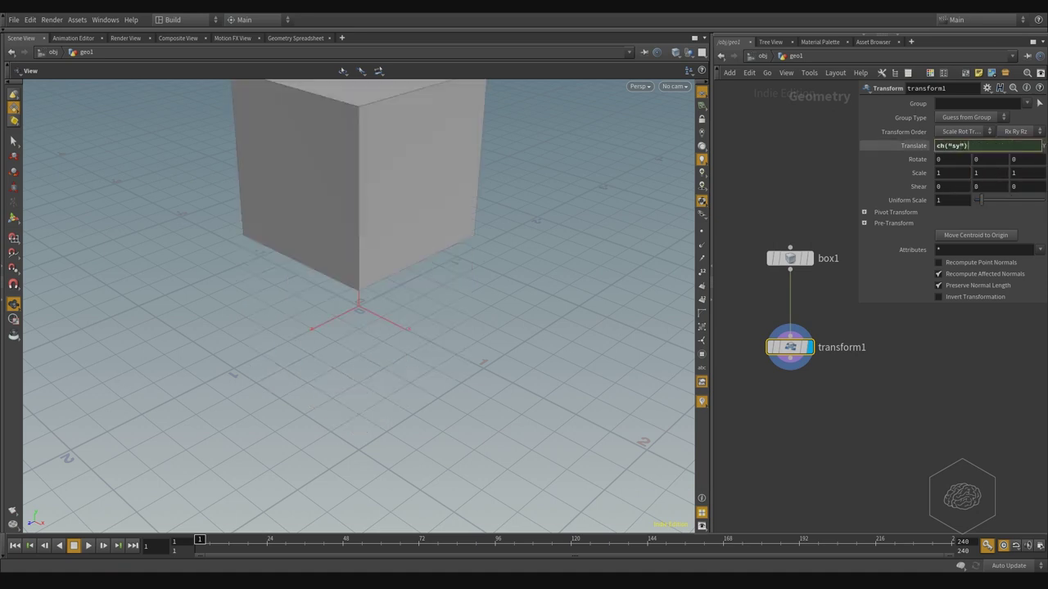
text(/2)
key(Return)
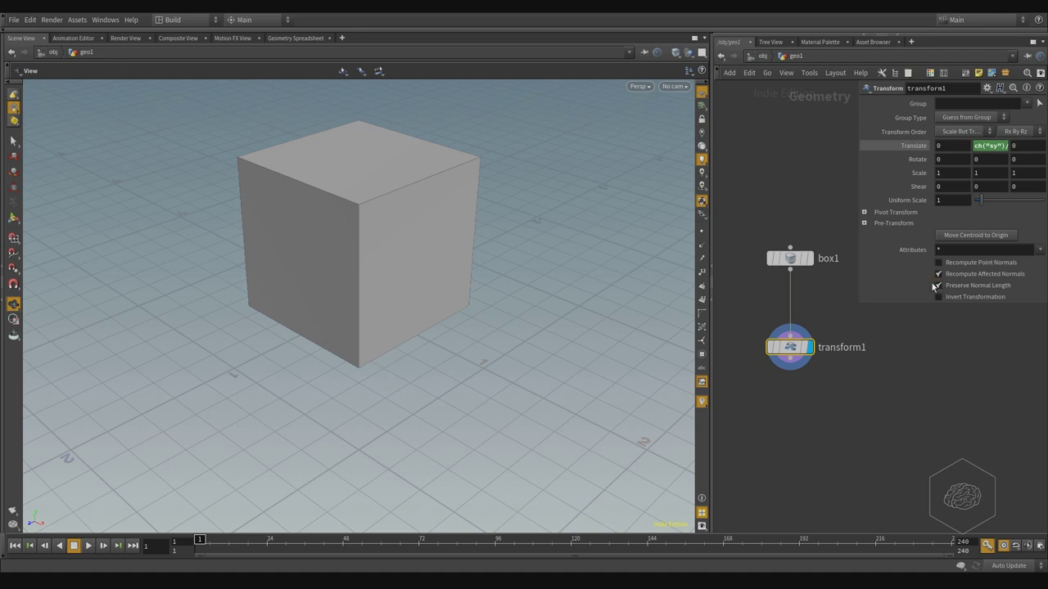
Step: Set the Transform's scale to 0.01, 0.1 and 0.05 to shape the box like a domino
click(945, 172)
text(0.0)
key(Tab)
text(0.1)
key(Tab)
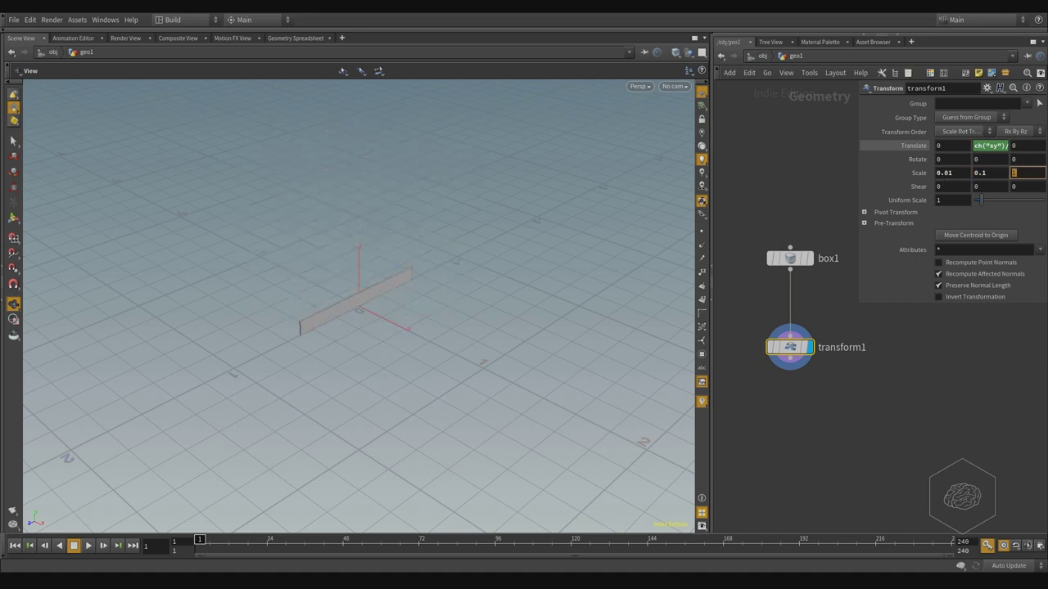
text(0.05)
key(Return)
drag(351, 284, 406, 284)
key(f)
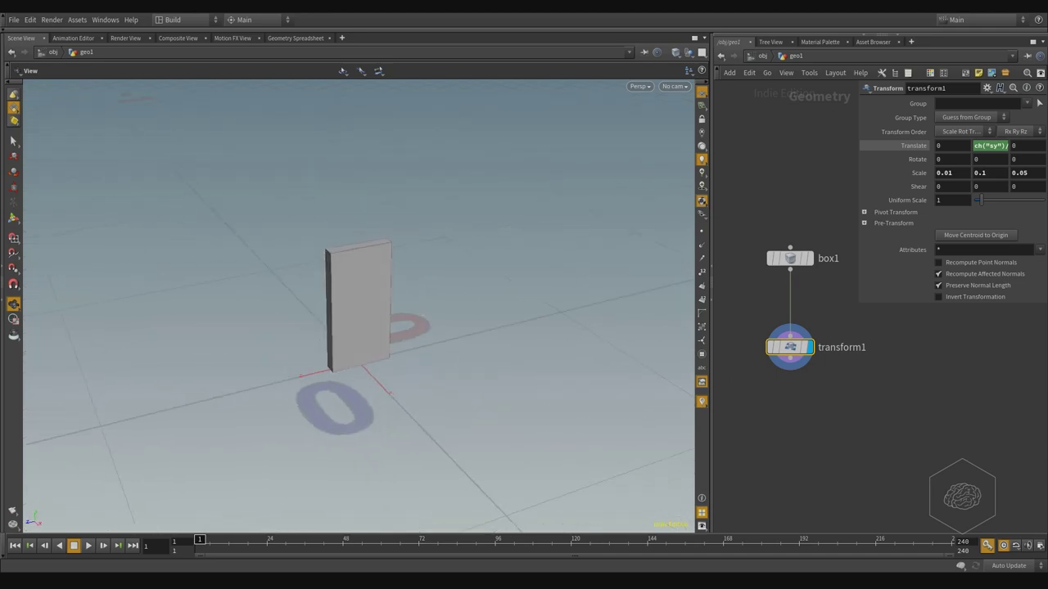
Step: Select all edges of the domino box in the viewport and apply a PolyBevel to them
click(13, 141)
click(14, 108)
click(41, 120)
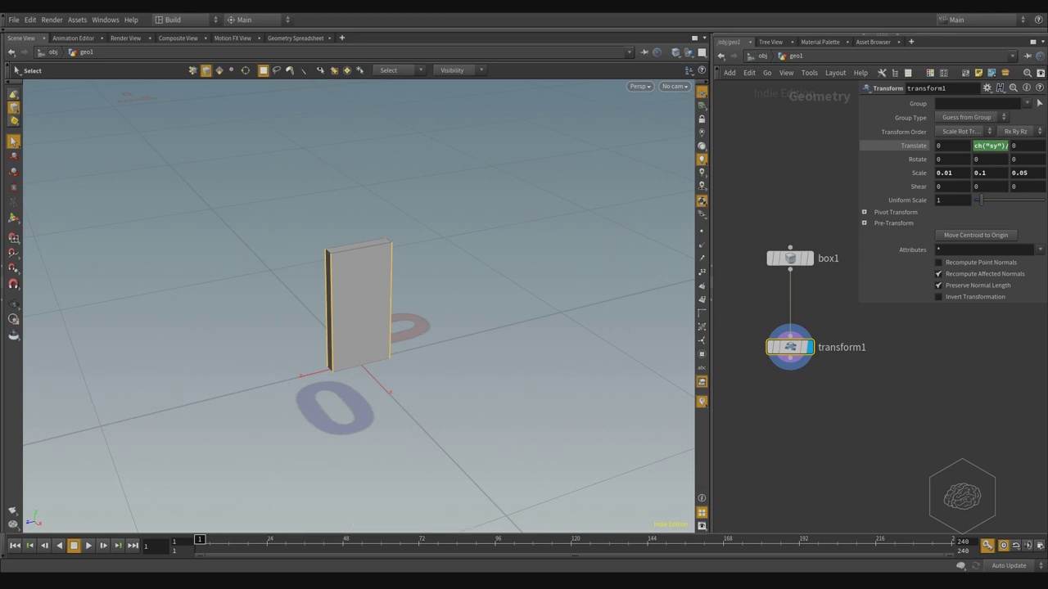
drag(483, 217, 131, 508)
alt+drag(246, 344, 314, 329)
key(s)
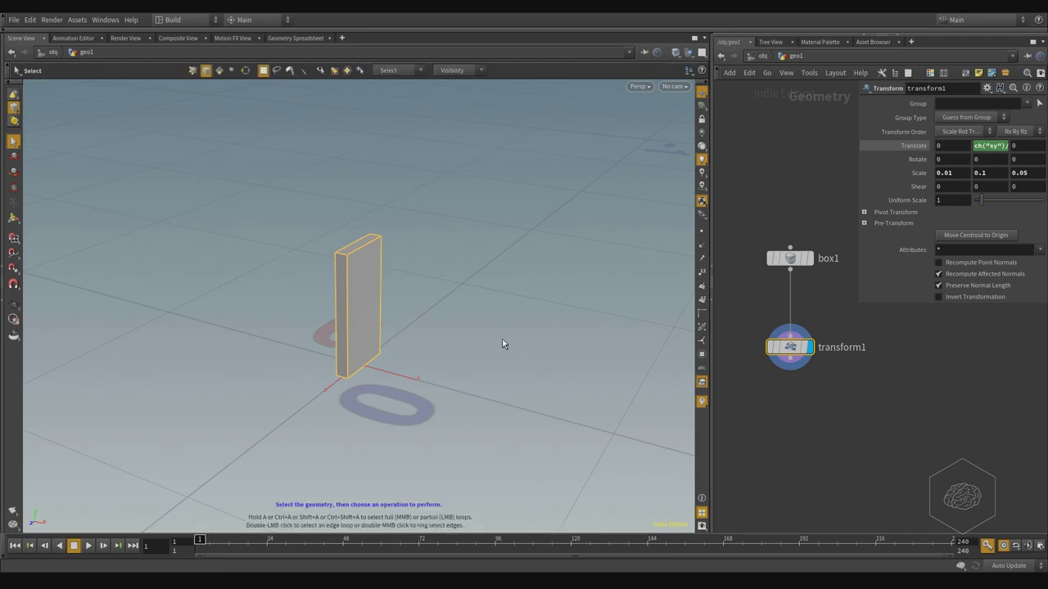
key(Tab)
text(polybevel)
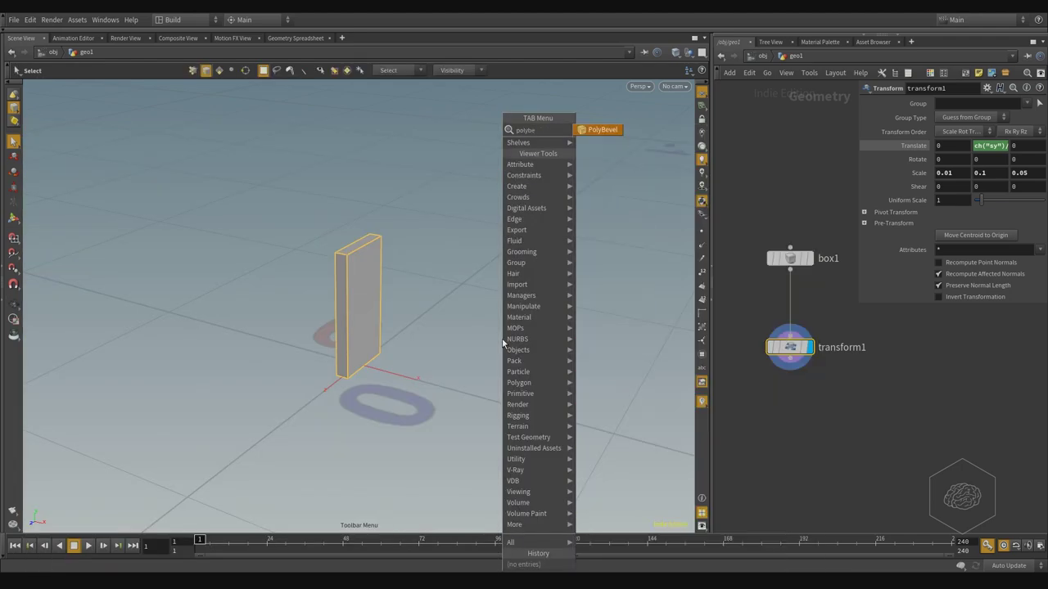
key(Return)
key(Return)
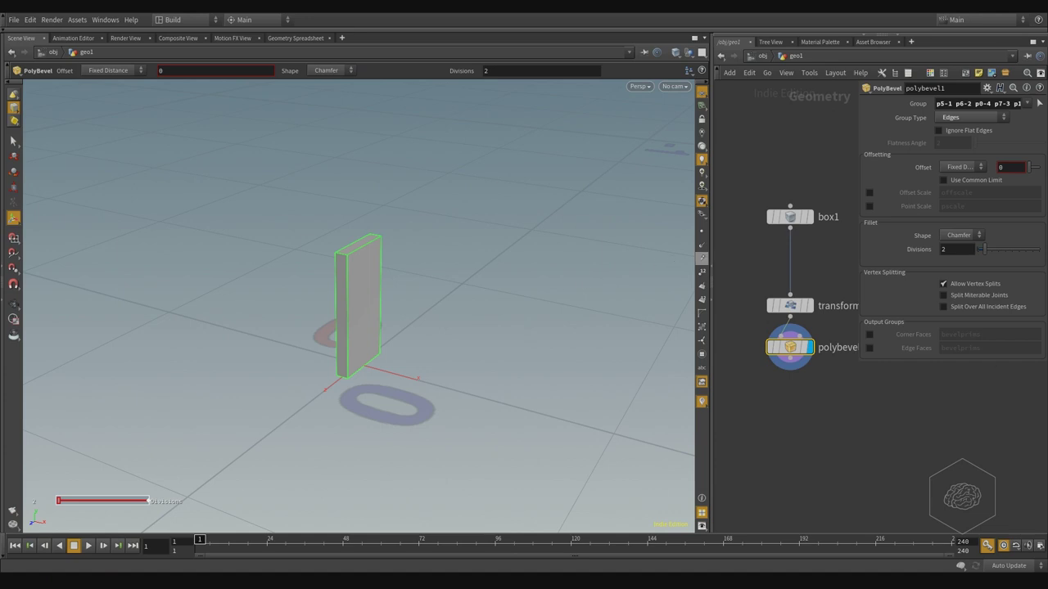
Step: Set the PolyBevel's fillet shape to Round and its offset to 0.002
click(971, 239)
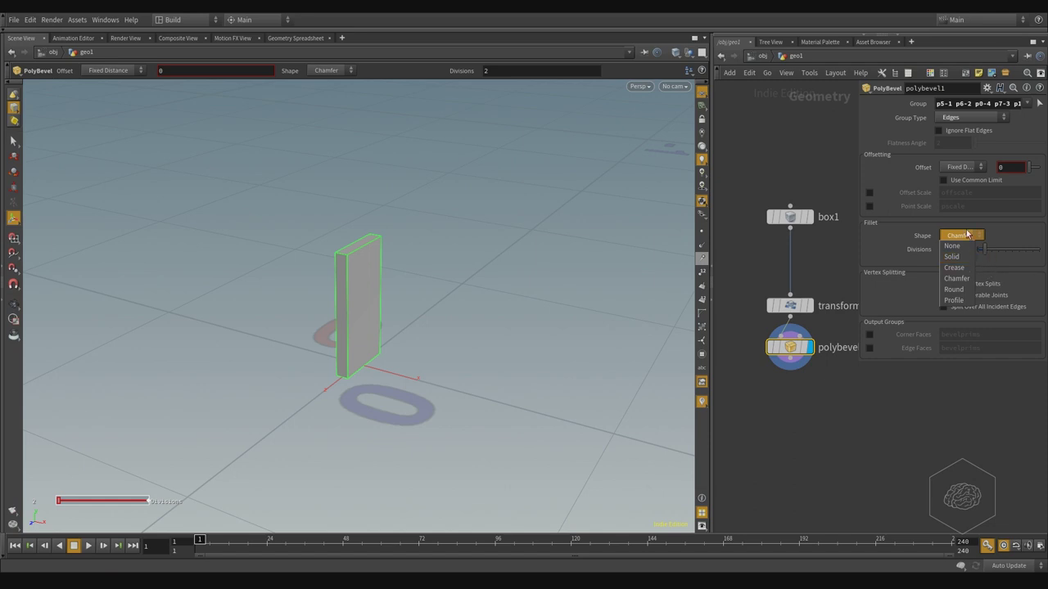
click(958, 289)
click(1010, 167)
text(0.)
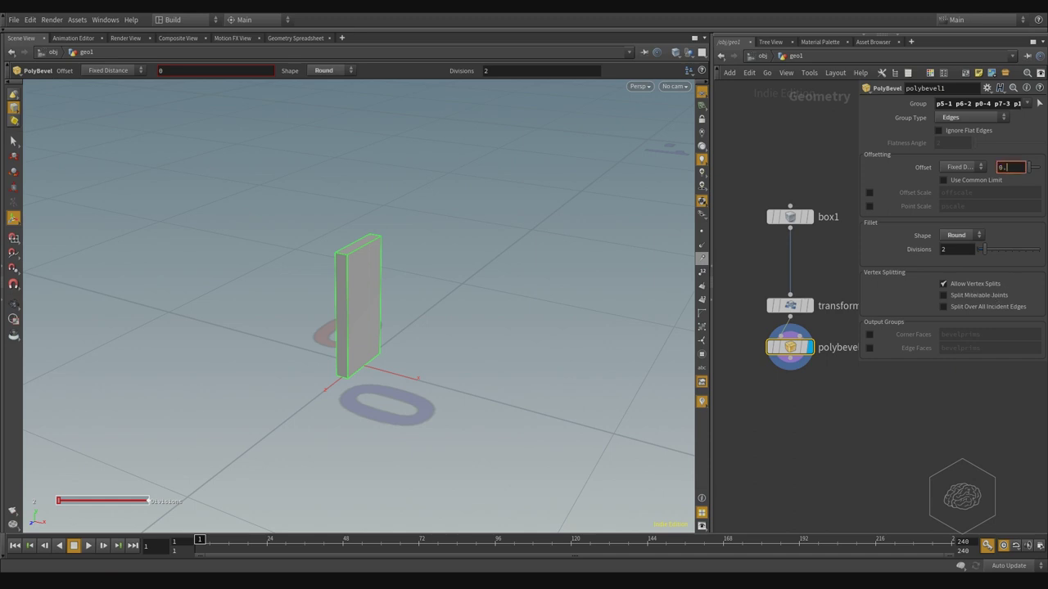
text(001)
key(BackSpace)
text(2)
key(Return)
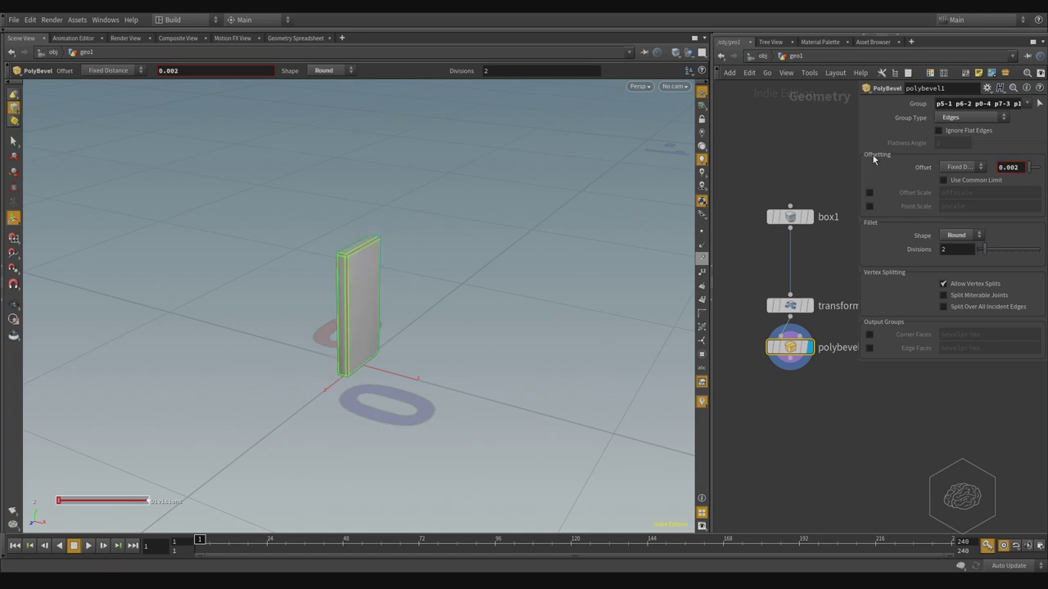
Step: Set the PolyBevel's fillet divisions to 4
key(space)
drag(386, 218, 342, 283)
scroll(360, 246, up, 6)
drag(365, 242, 387, 225)
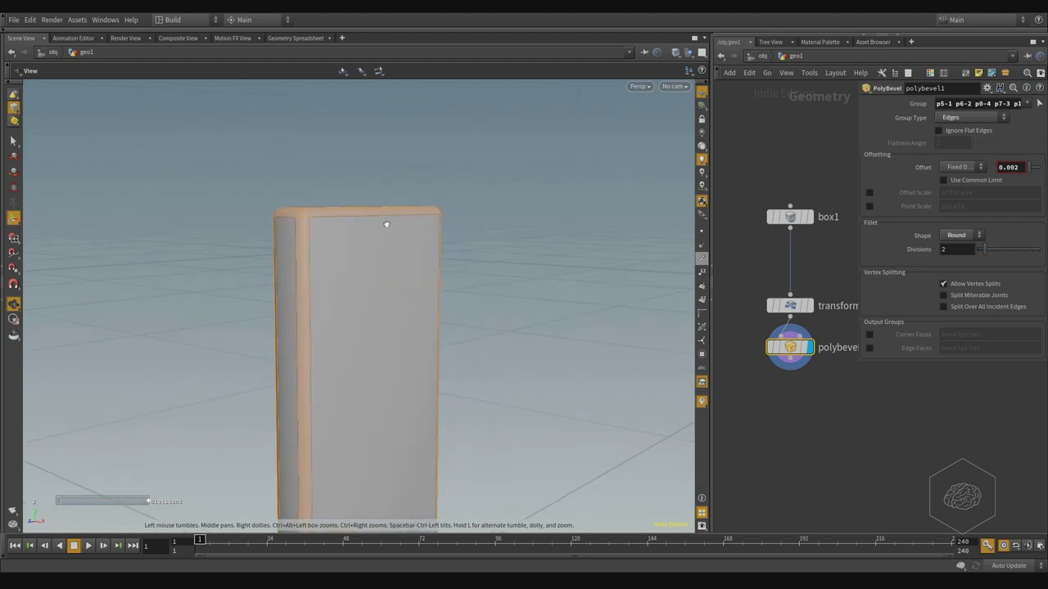
key(Return)
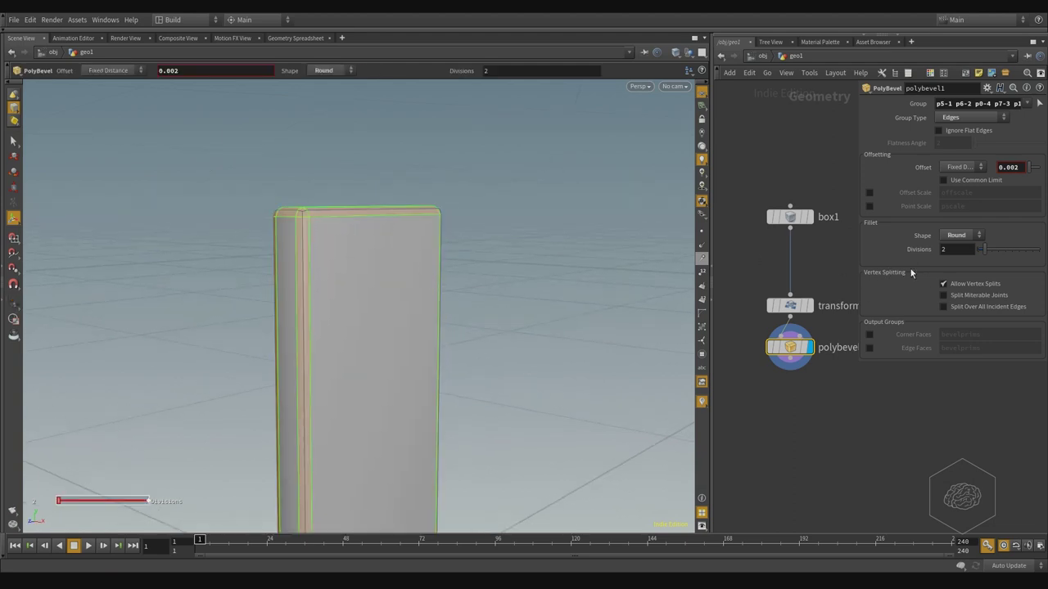
text(4)
key(Return)
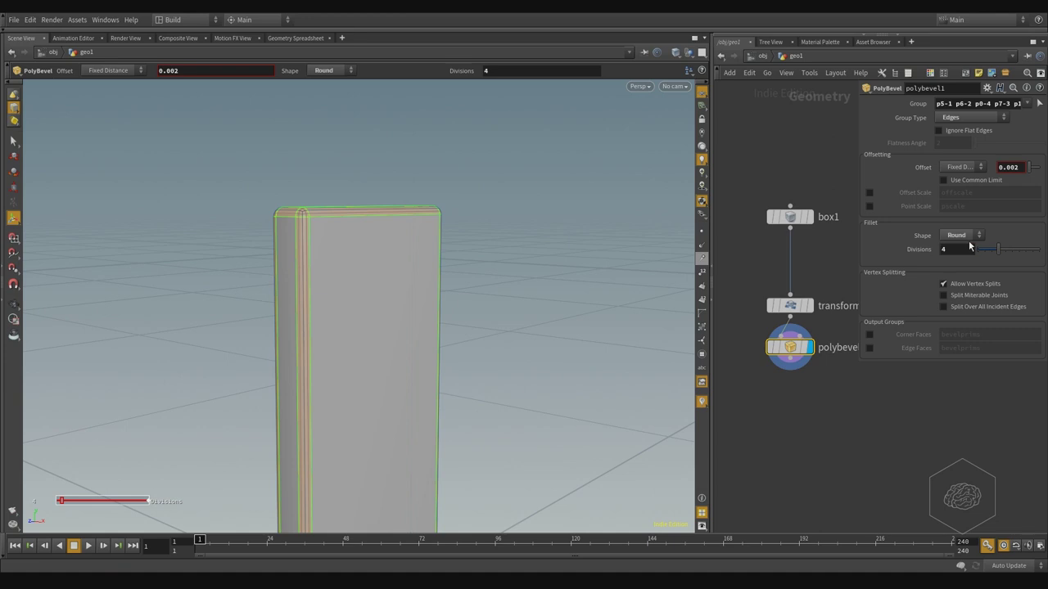
Step: Set the PolyBevel's fillet divisions to 3 and check the rounded edges
drag(942, 248, 916, 254)
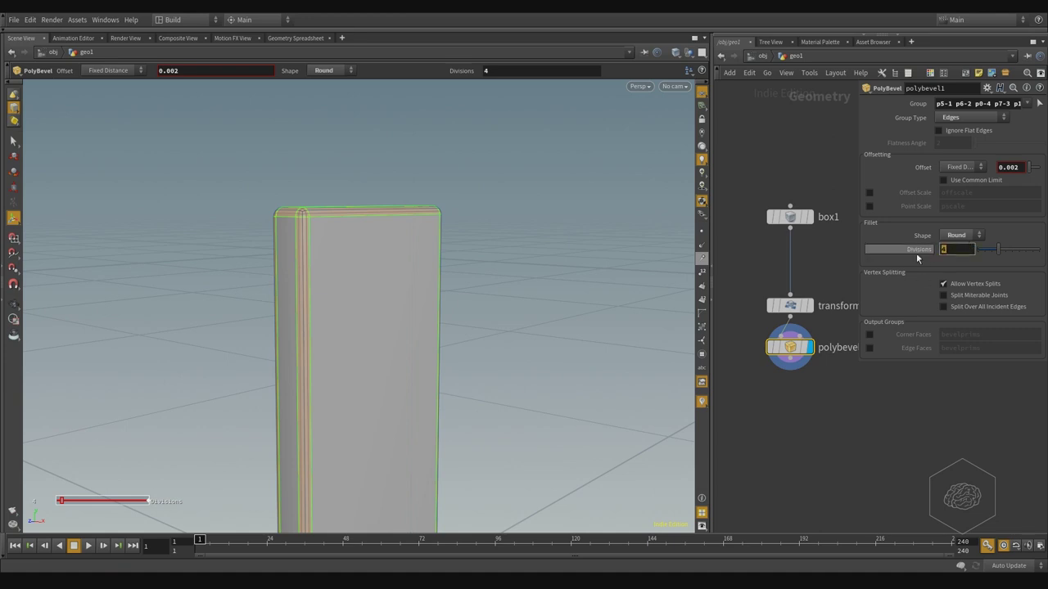
text(3)
key(Return)
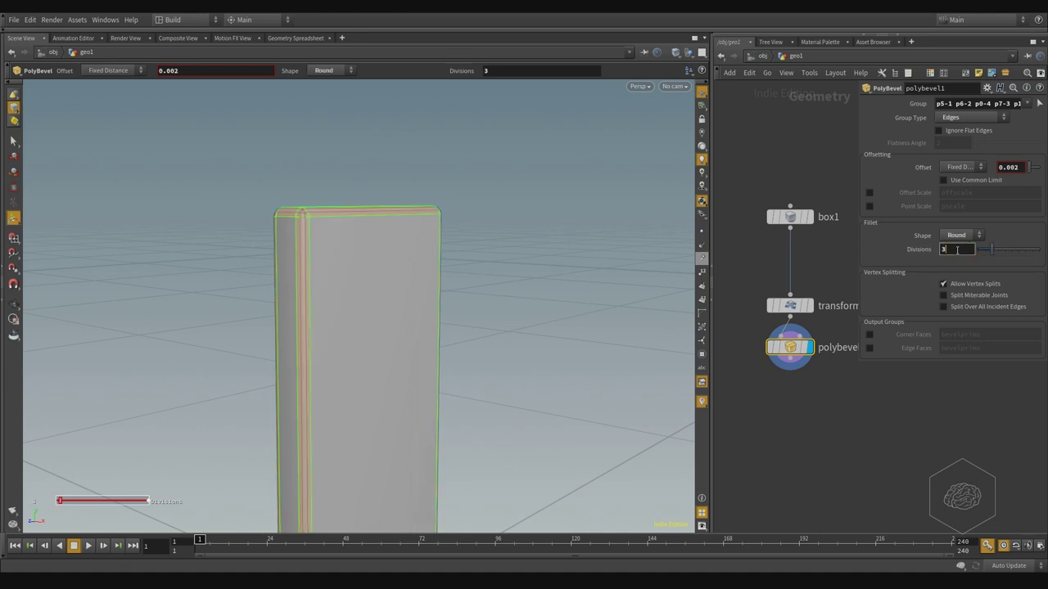
alt+drag(374, 233, 381, 227)
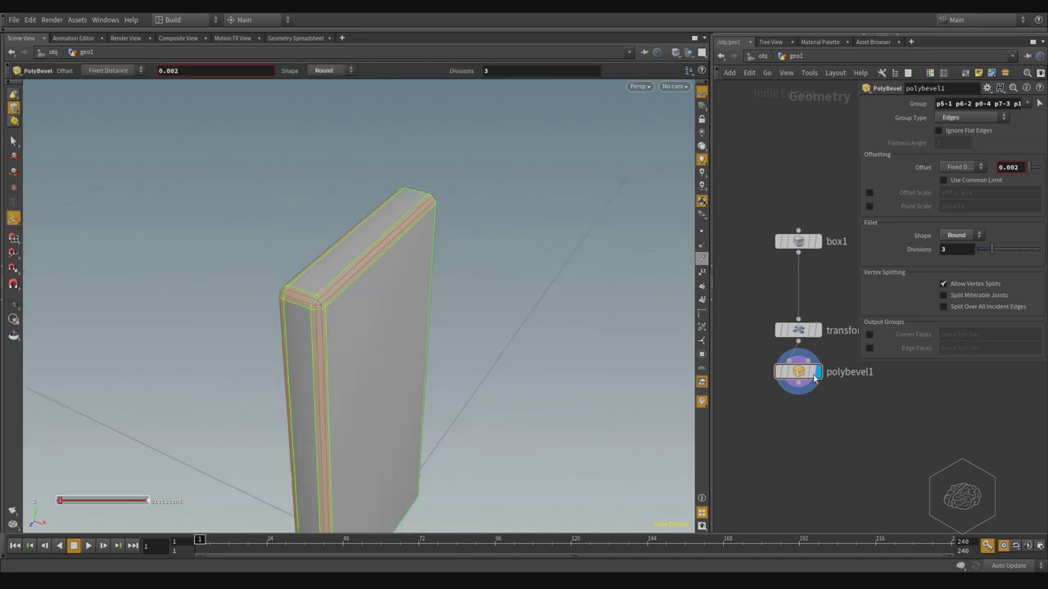
Step: Add a Null node below polybevel1, wire the bevel into it and display its output
mouse_move(796, 371)
key(Tab)
text(null)
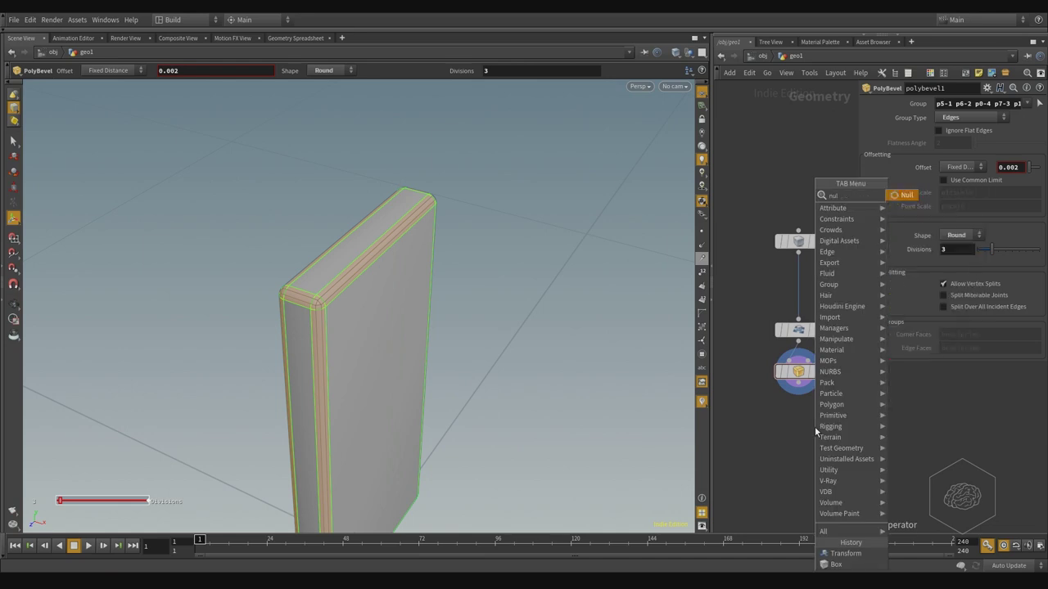
key(Return)
click(814, 427)
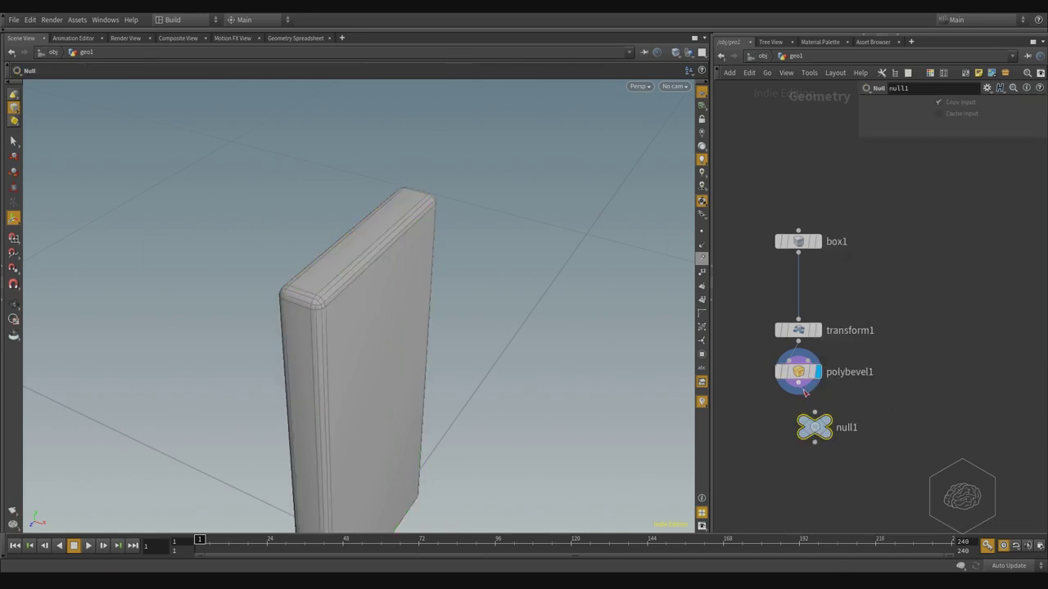
drag(815, 430, 798, 454)
click(809, 443)
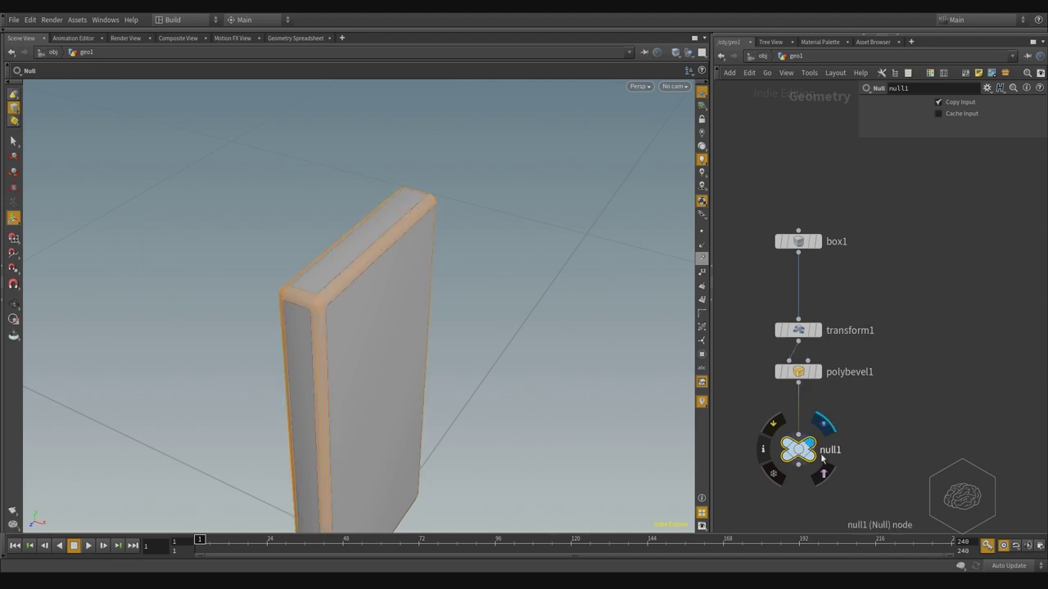
Step: Rename the Null node to OUT_Domino
double_click(831, 450)
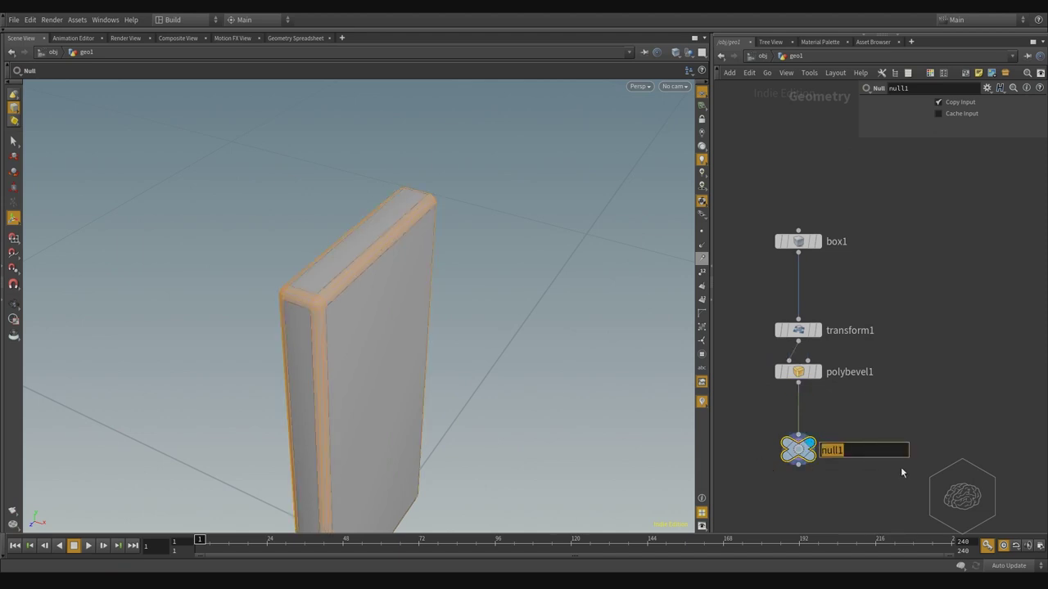
text(OUT_Domino)
key(Return)
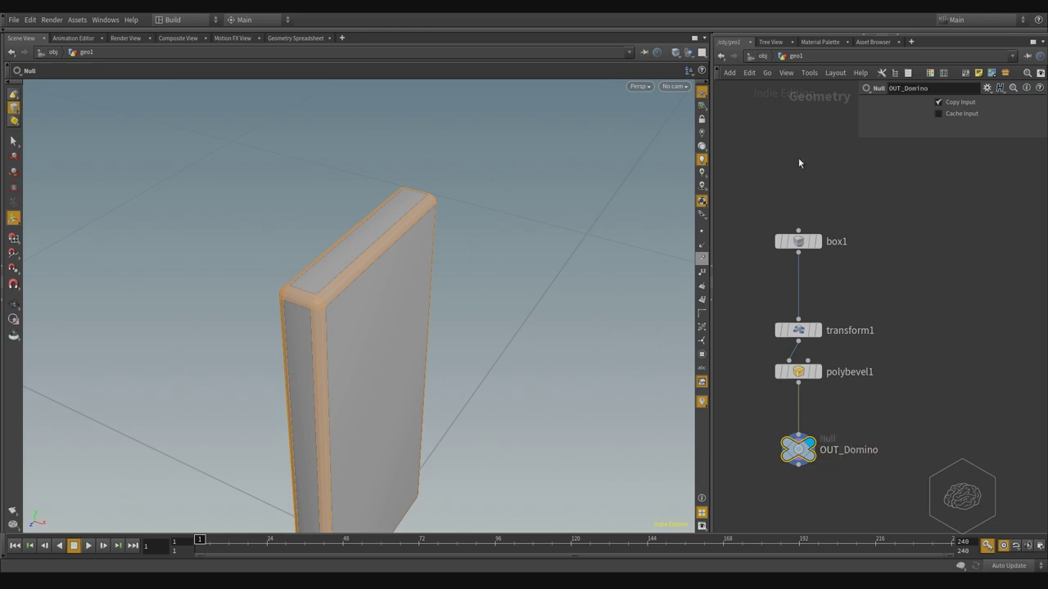
Step: Return to the object level and rename the geo1 object to Domino_Reference
key(u)
drag(848, 316, 778, 301)
double_click(776, 304)
text(Domino_Referenc)
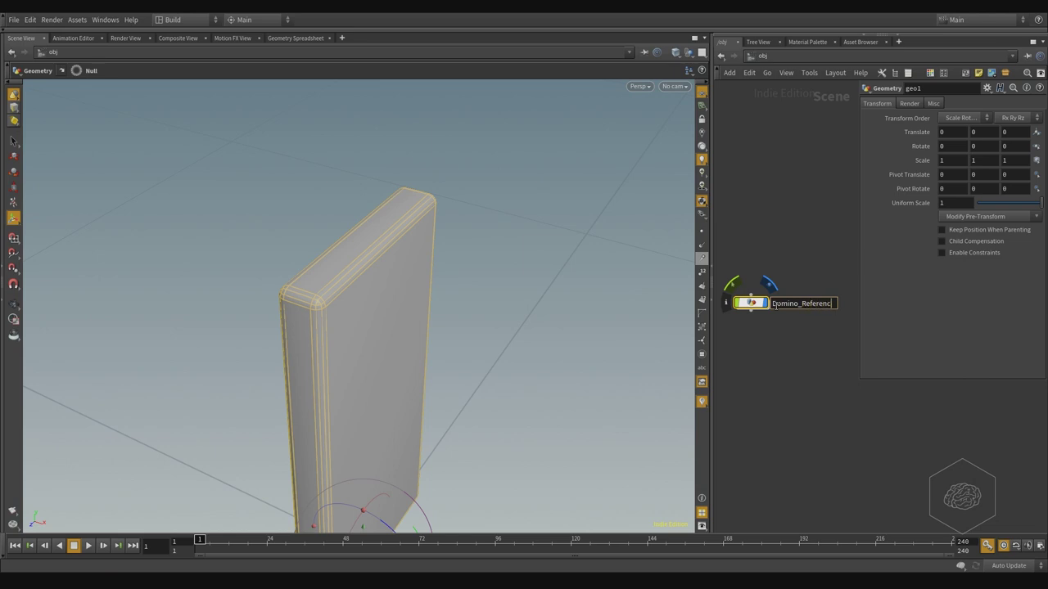
text(e)
key(Return)
click(791, 377)
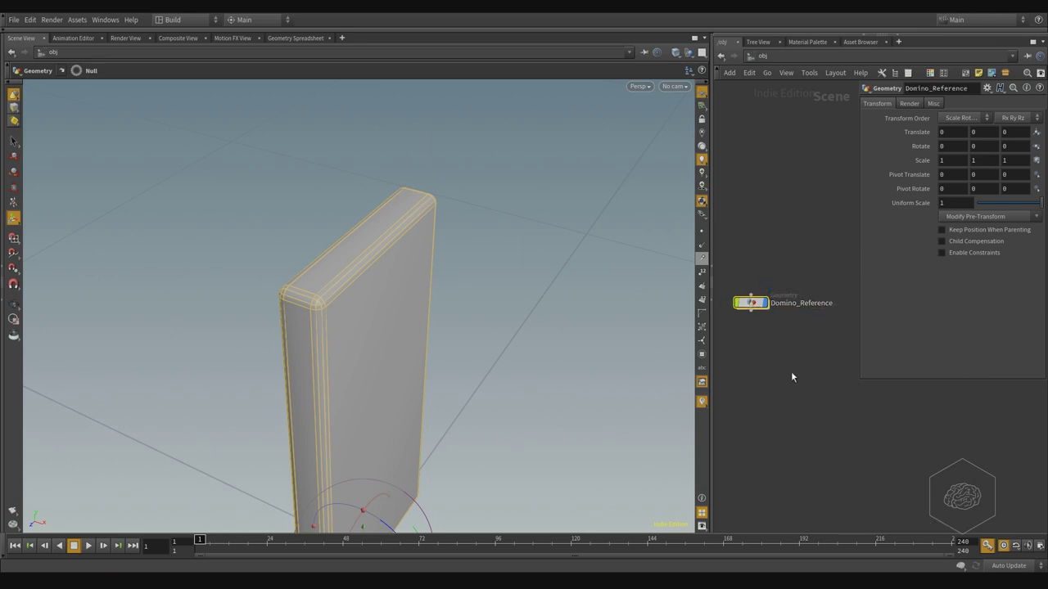
Step: Create a second Geometry object below Domino_Reference and go inside its network
key(Tab)
text(geo)
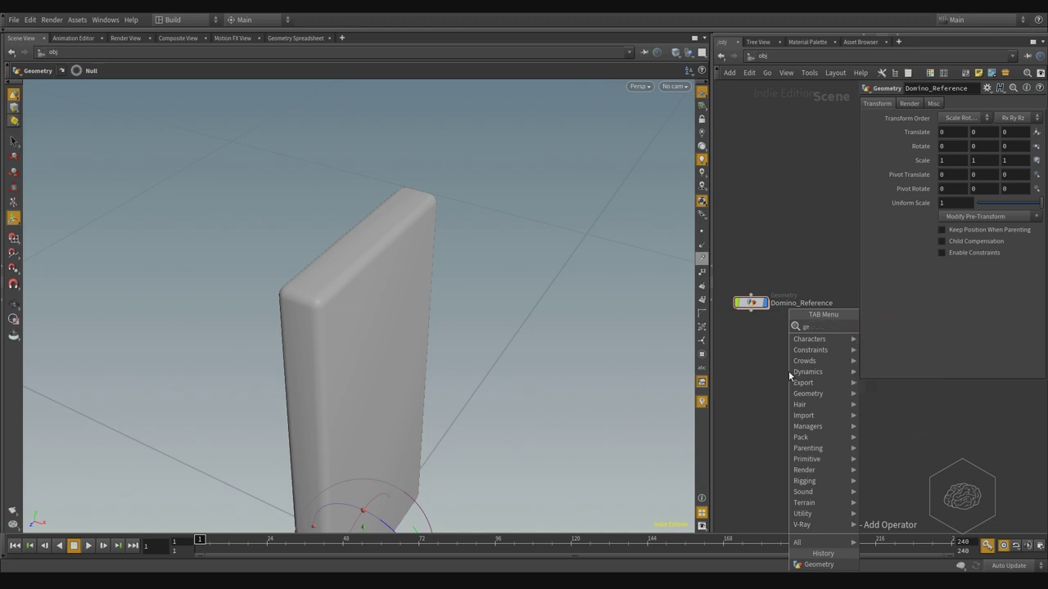
key(Return)
click(789, 371)
drag(788, 371, 760, 397)
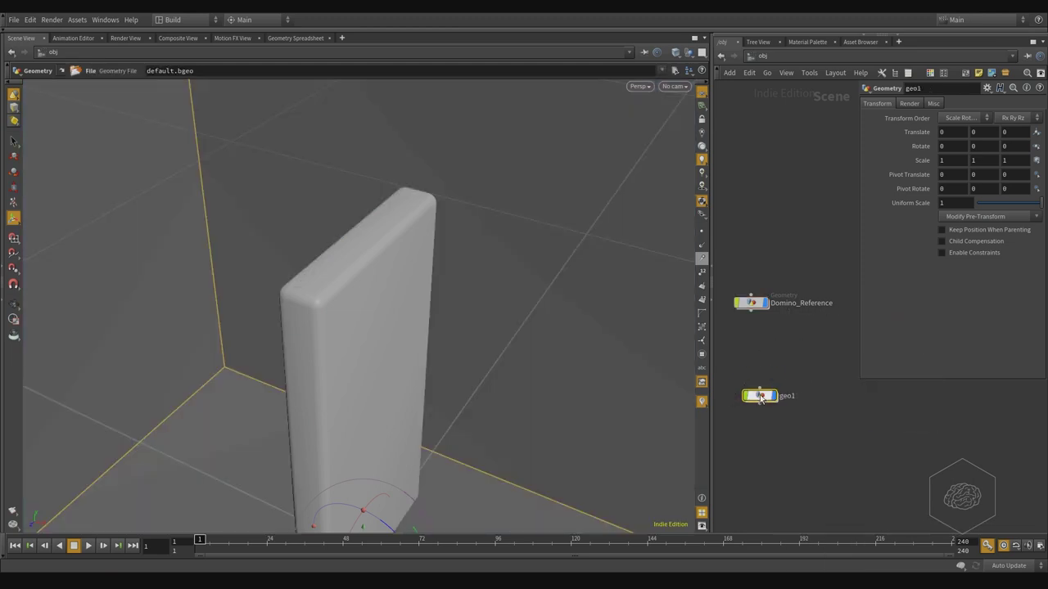
double_click(760, 397)
middle_drag(817, 323, 798, 350)
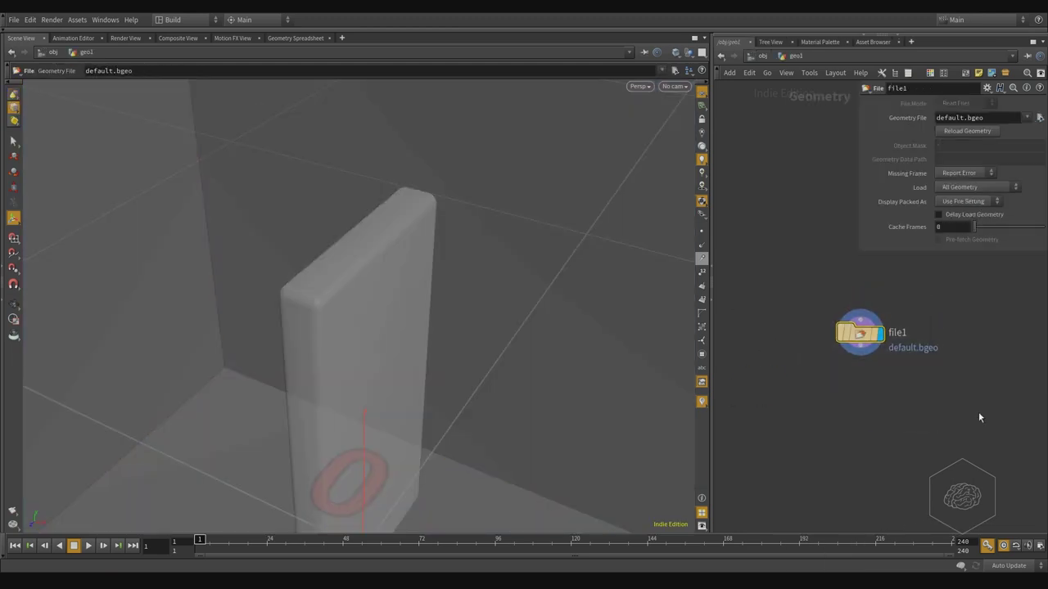
Step: Delete the default File node from geo1 and add an Object Merge node in its place
key(Delete)
key(Tab)
text(object)
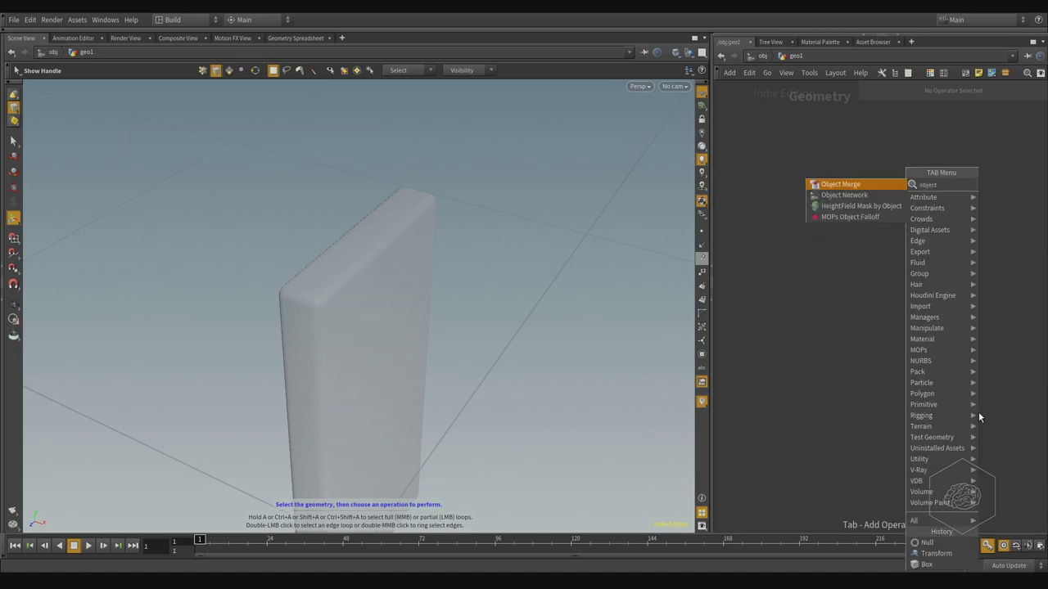
key(Return)
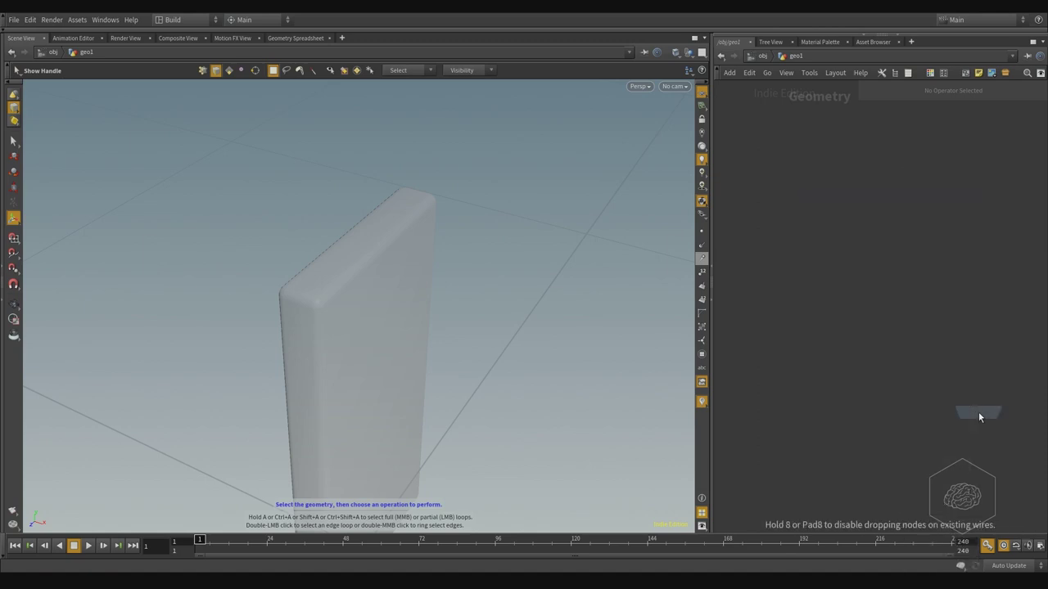
click(798, 195)
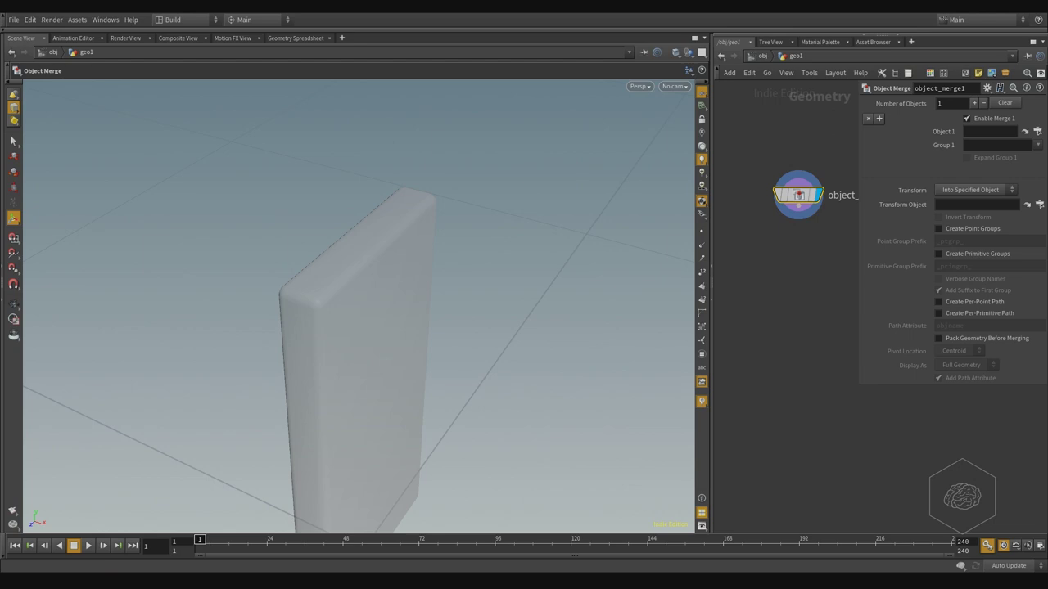
Step: Set the Object Merge's Object 1 path to ../../Domino_Reference/OUT_Domino/ to bring in the domino
click(983, 134)
text(../../)
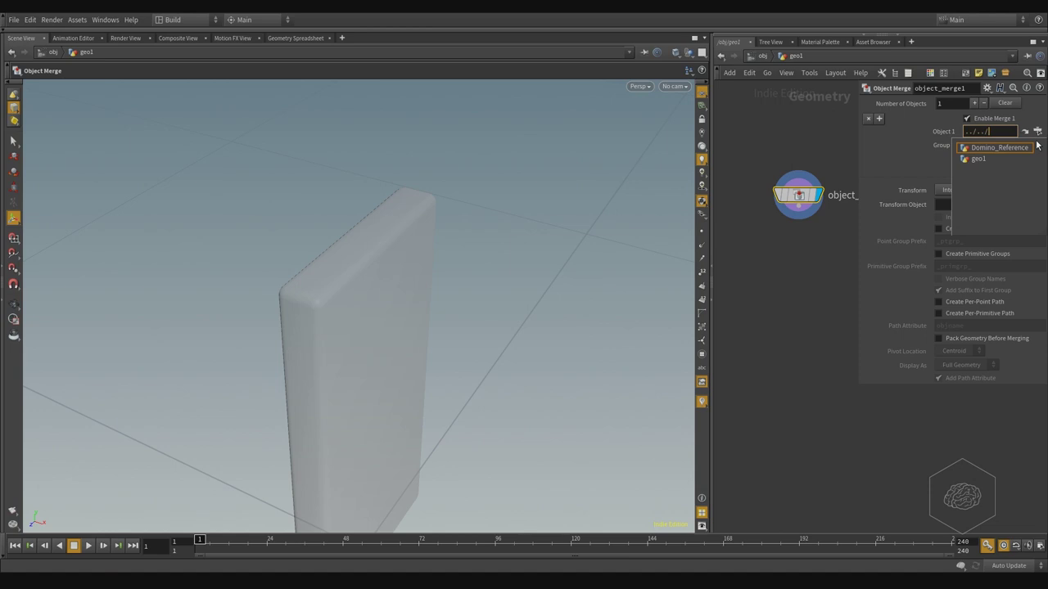
key(Down)
key(Return)
text(/)
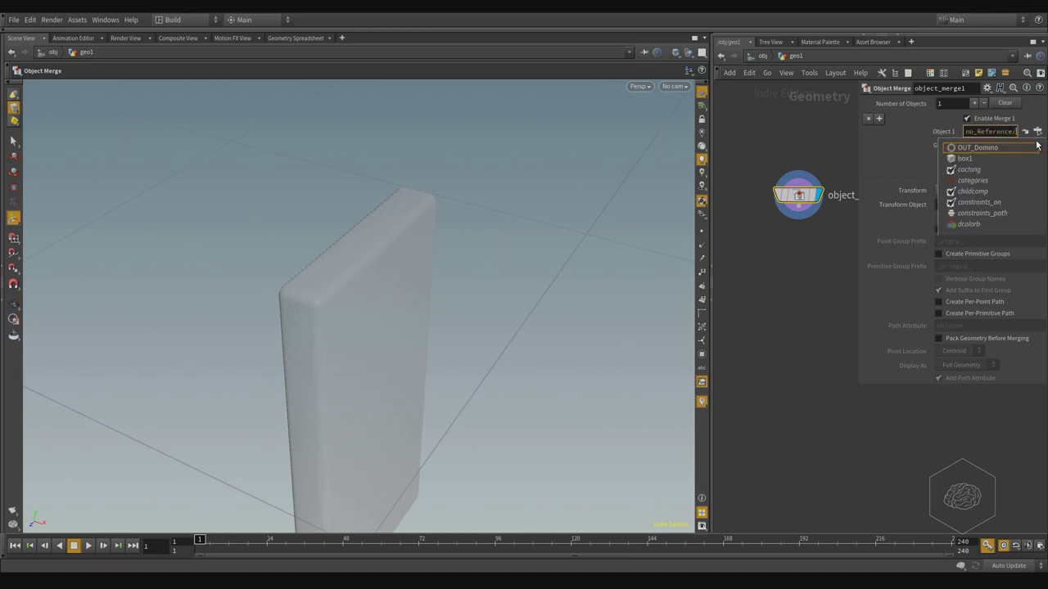
key(Down)
key(Return)
text(/OUT_Domino/)
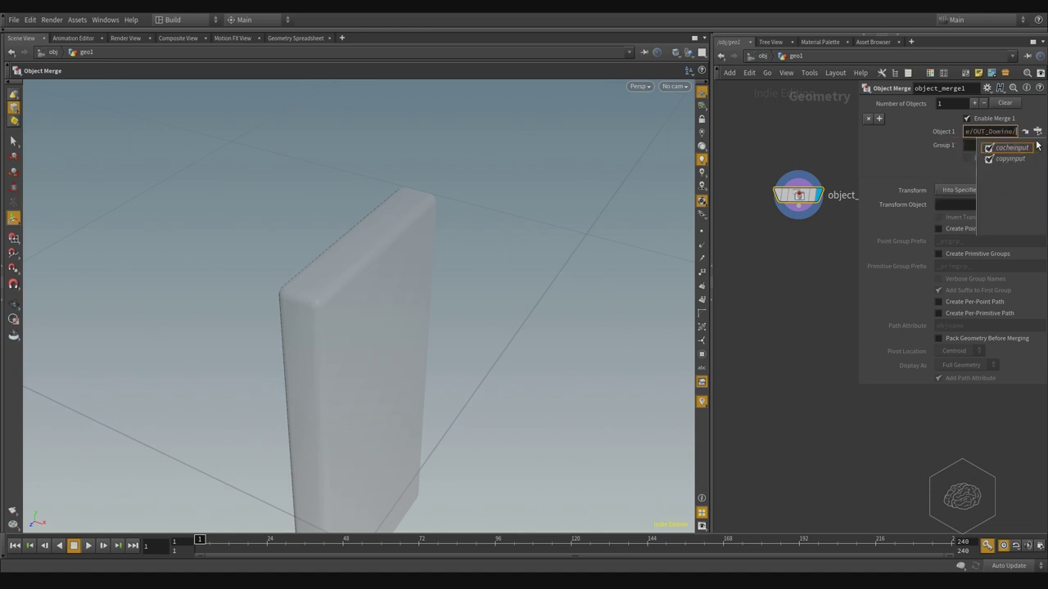
key(Return)
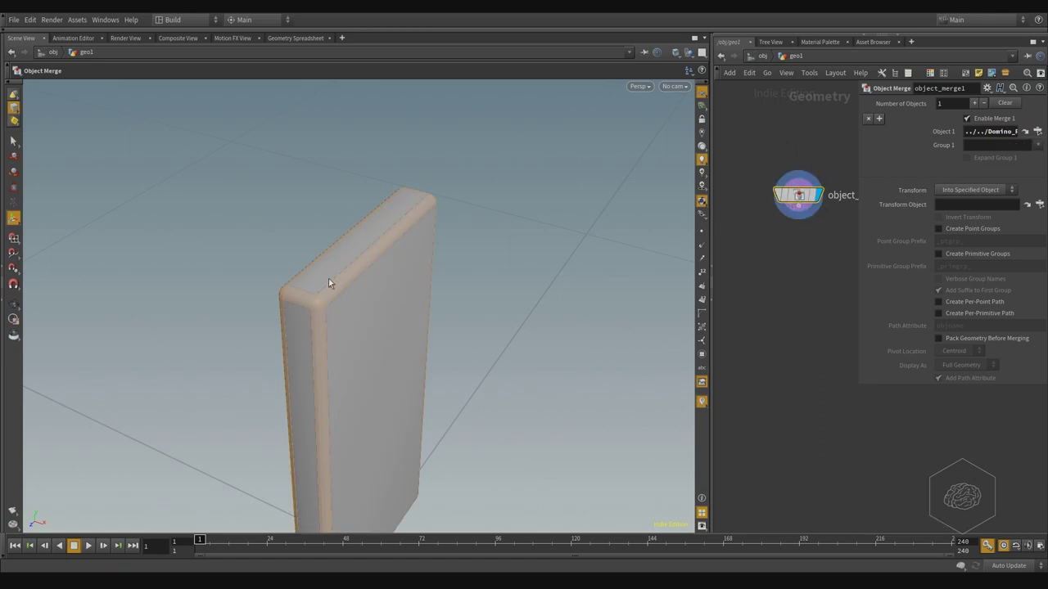
alt+drag(371, 250, 385, 176)
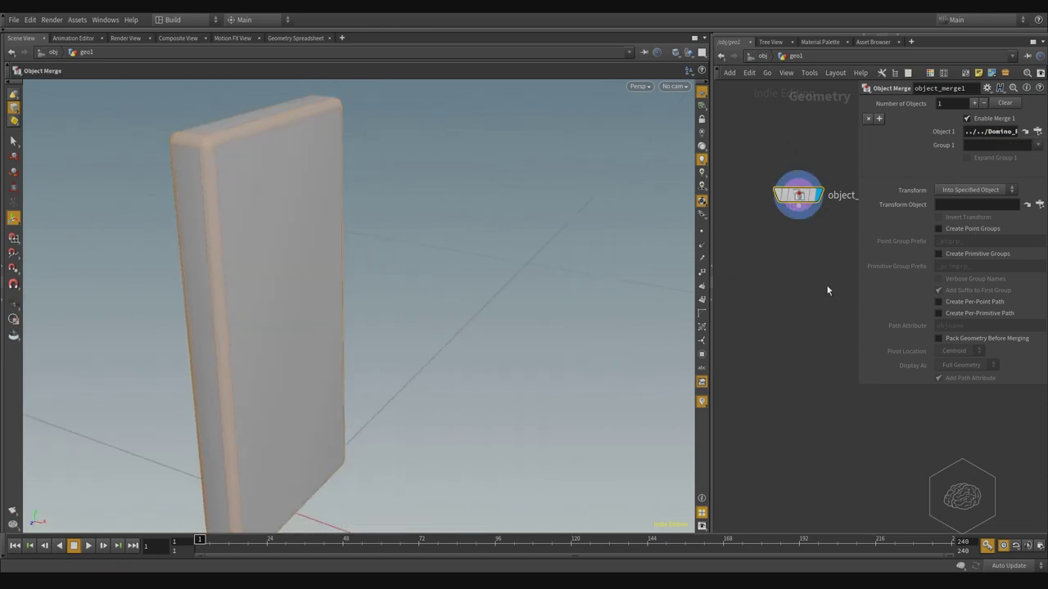
Step: Move the Object Merge node aside and widen the network editor to make room for more nodes
drag(798, 199, 760, 167)
middle_drag(782, 267, 789, 227)
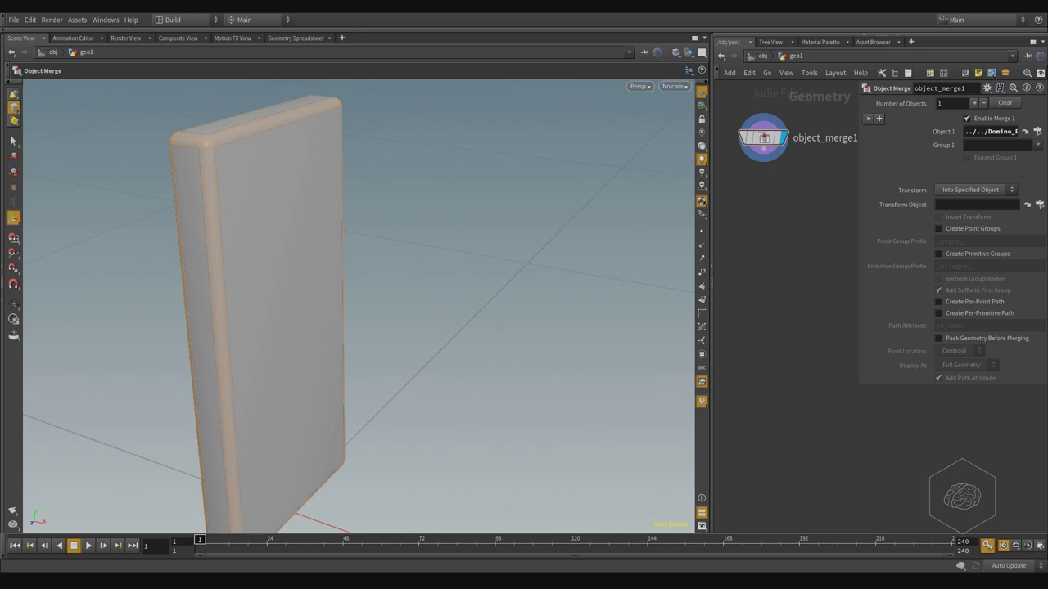
key(space)
middle_drag(459, 336, 471, 277)
scroll(311, 404, down, 5)
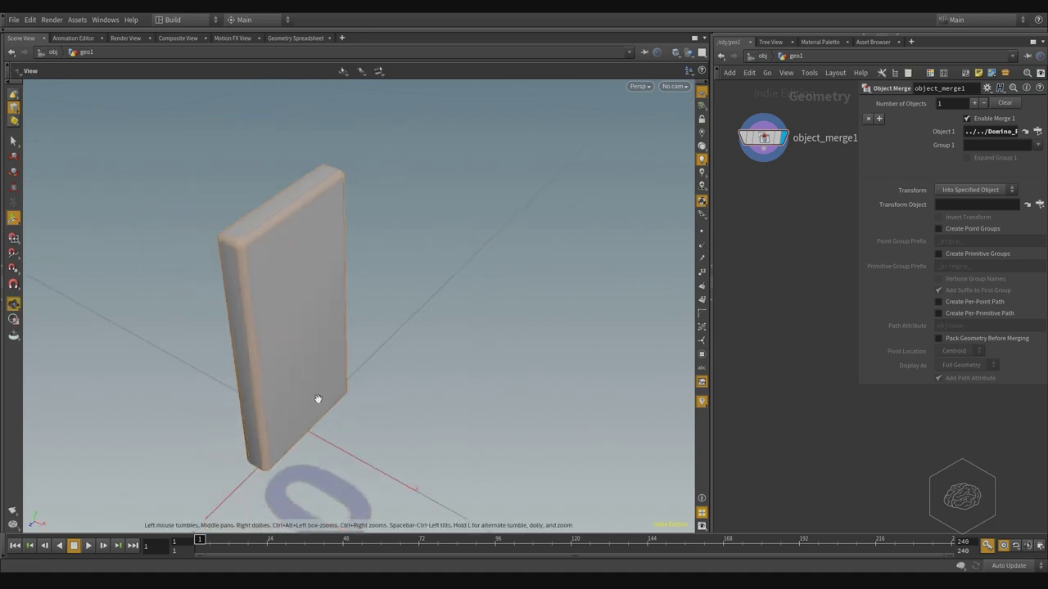
drag(320, 400, 289, 387)
key(Return)
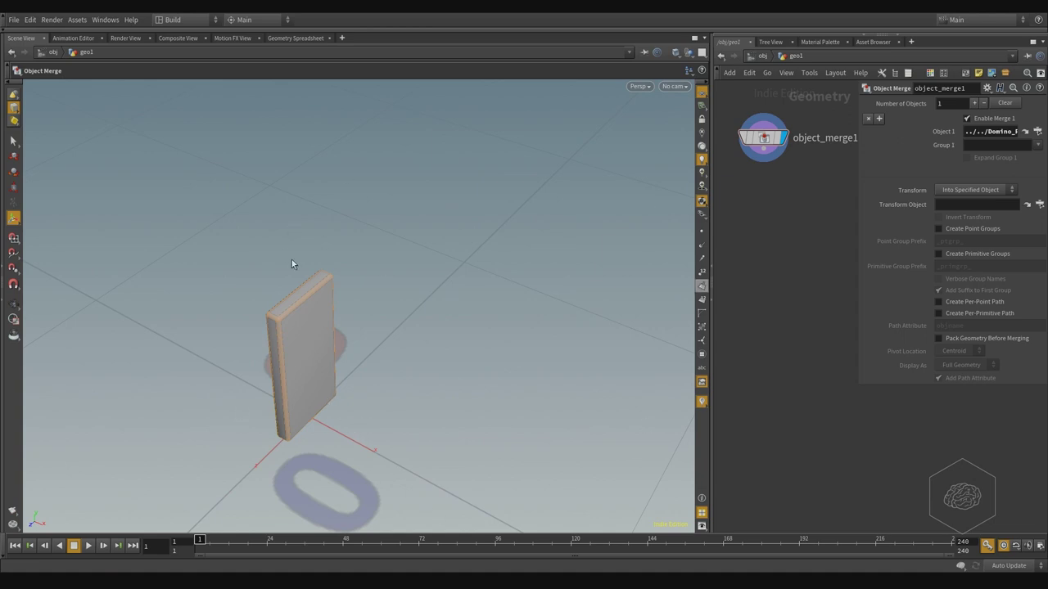
drag(431, 337, 230, 425)
middle_drag(790, 241, 779, 285)
drag(710, 228, 498, 231)
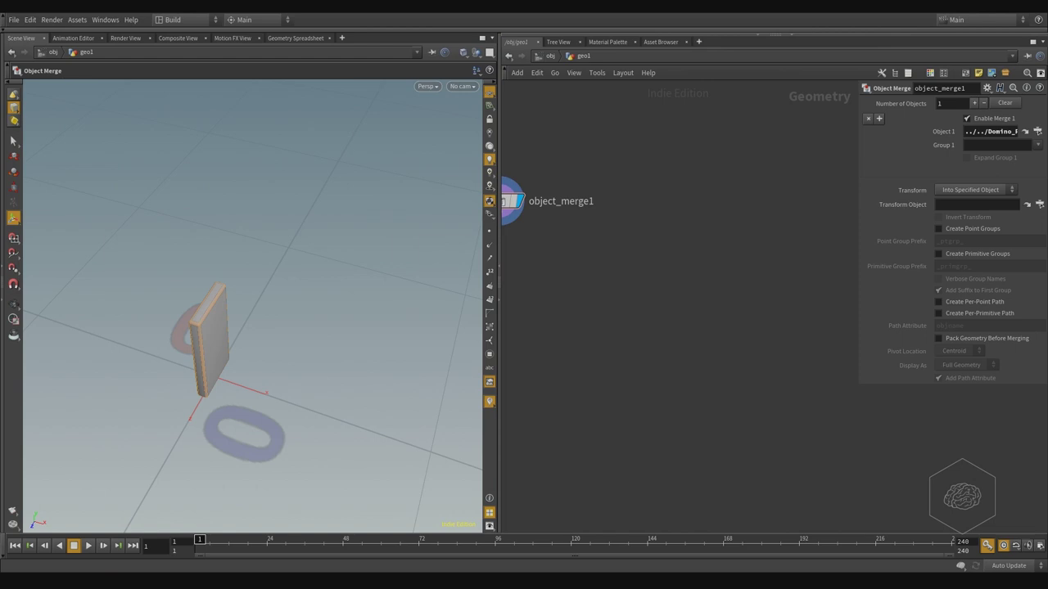
Step: Add a Font node beside object_merge1
key(Tab)
text(fon)
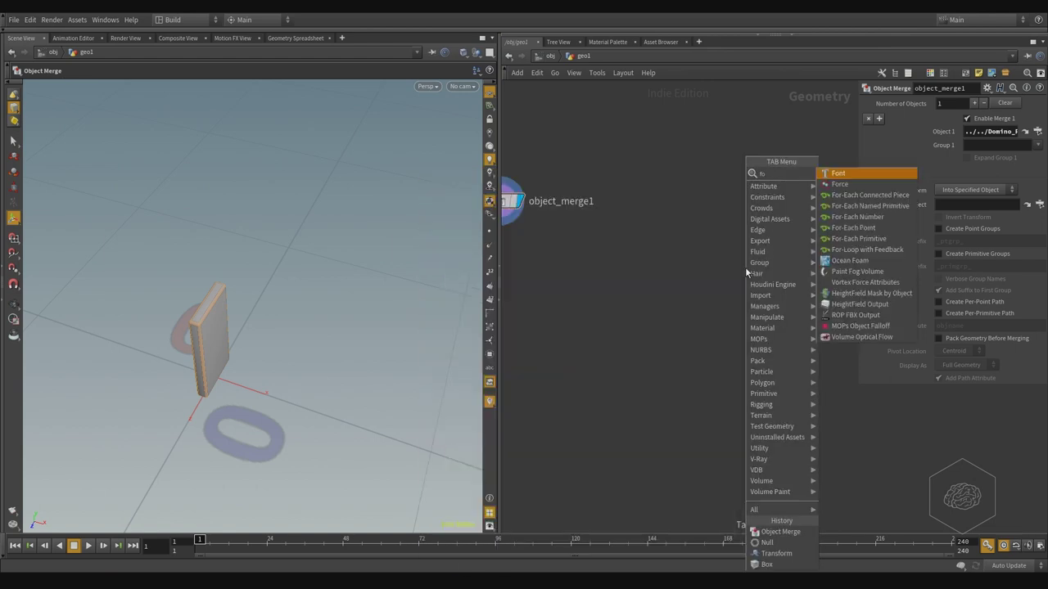
key(Return)
click(690, 201)
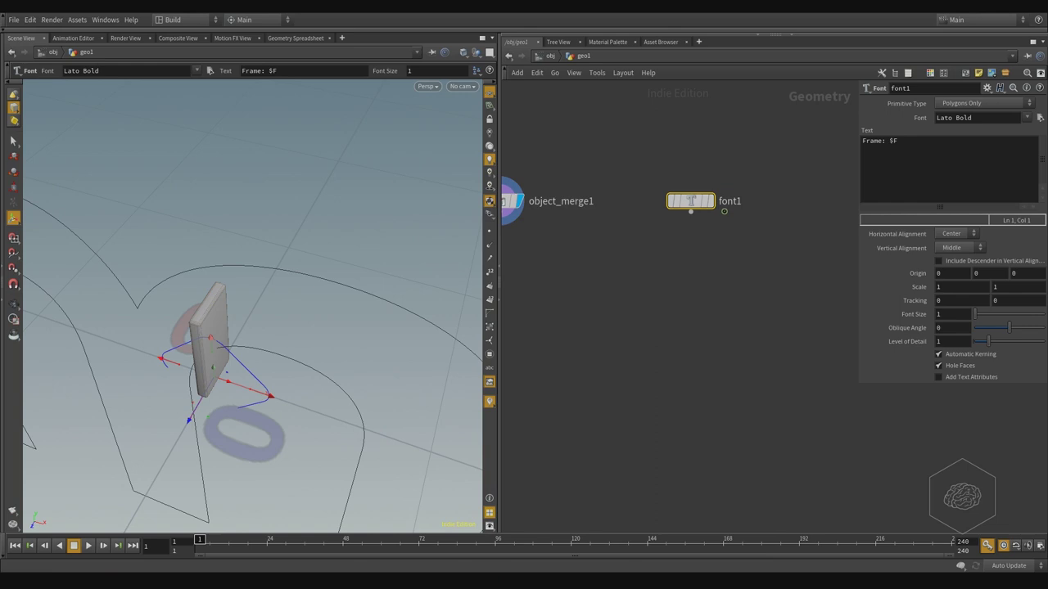
Step: Replace the Font node's text with V and display that node in the viewport
click(973, 142)
key(ctrl+a)
text(V)
click(779, 278)
scroll(262, 277, down, 5)
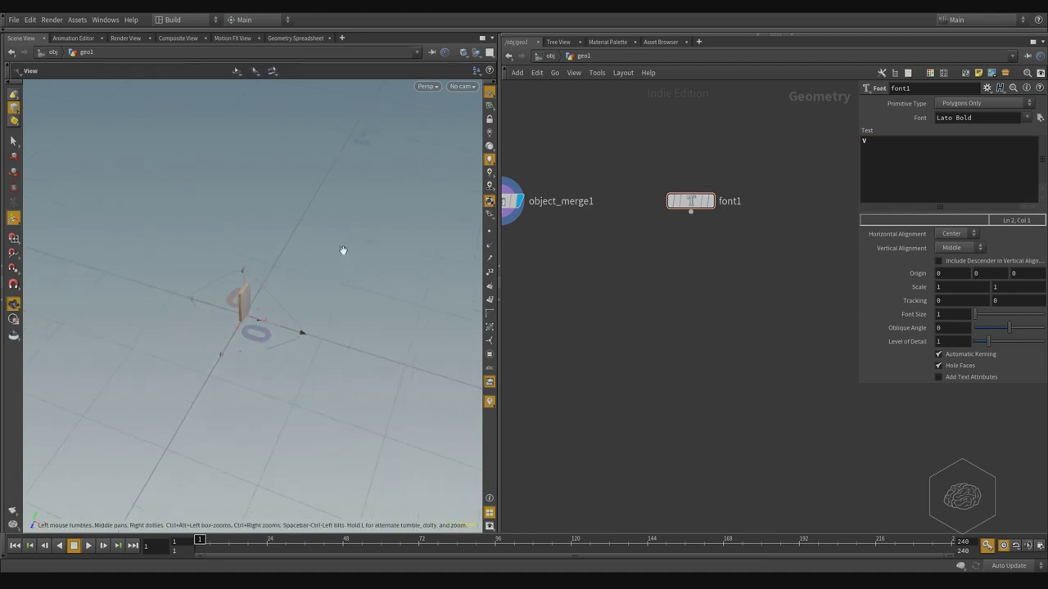
scroll(343, 251, down, 2)
click(709, 202)
drag(320, 263, 357, 233)
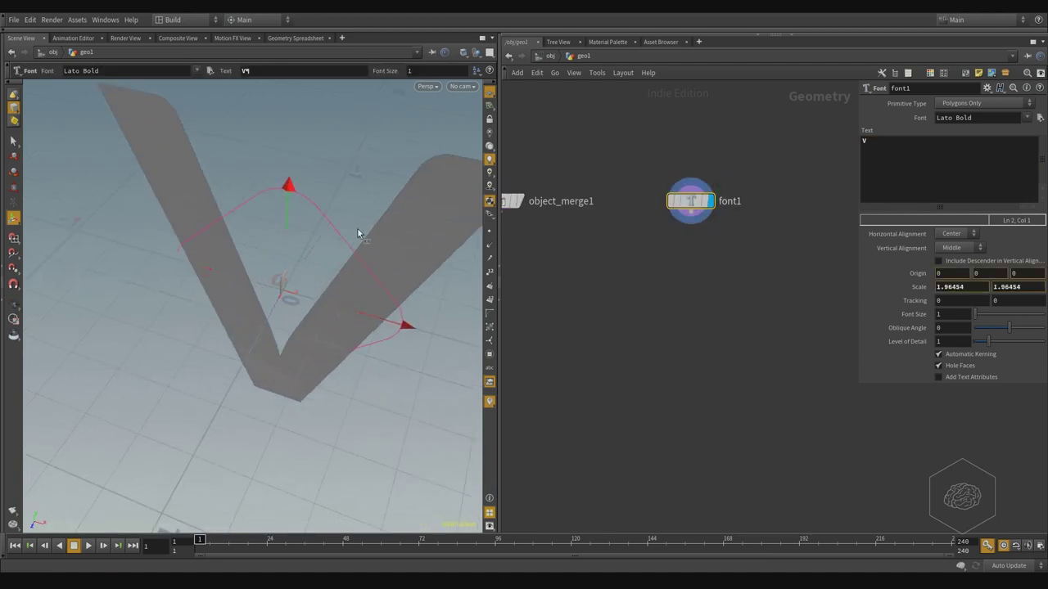
key(ctrl+z)
key(Escape)
Step: Change the typeface of the letter V to Times New Roman
drag(299, 339, 366, 306)
scroll(286, 224, up, 3)
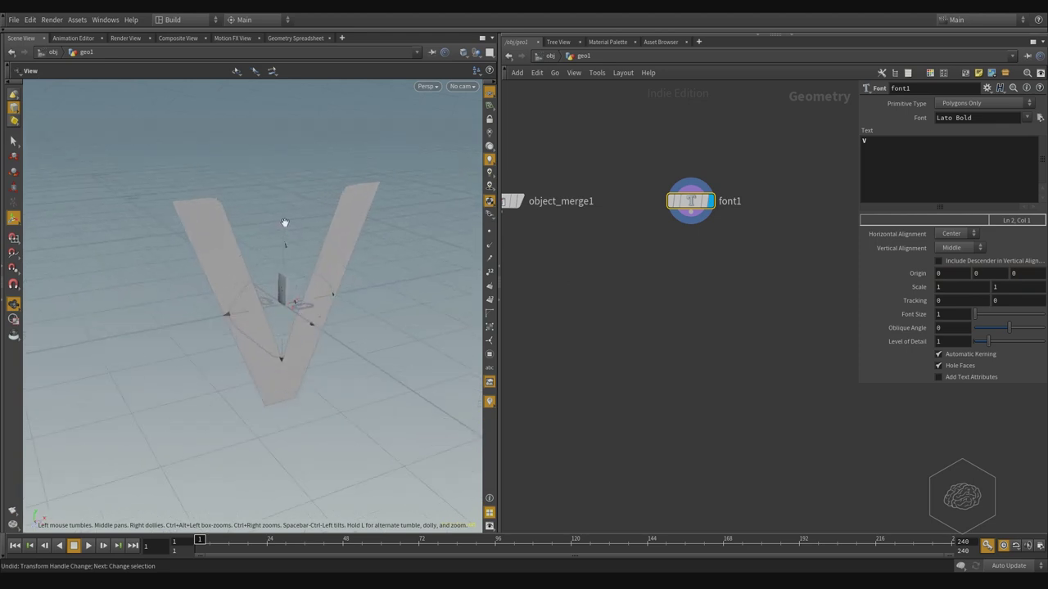
click(957, 104)
click(956, 104)
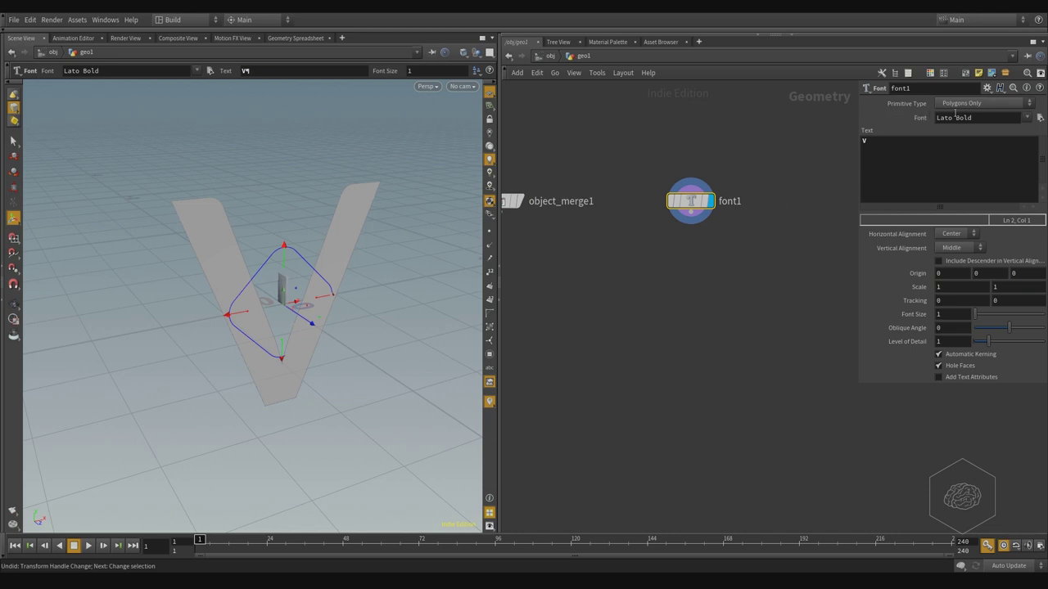
click(1028, 118)
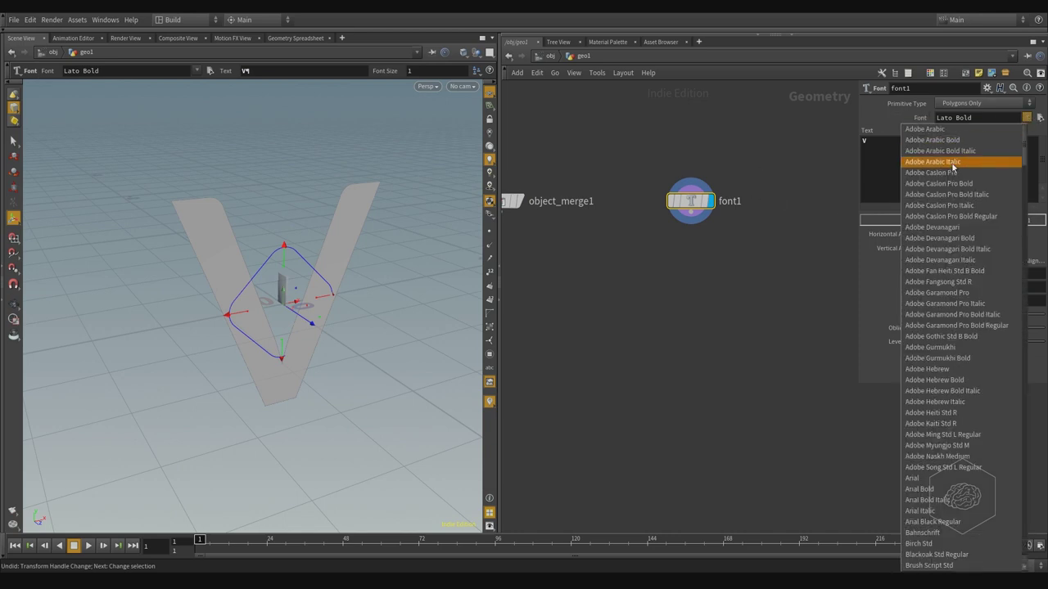
scroll(972, 360, down, 2)
scroll(956, 299, down, 8)
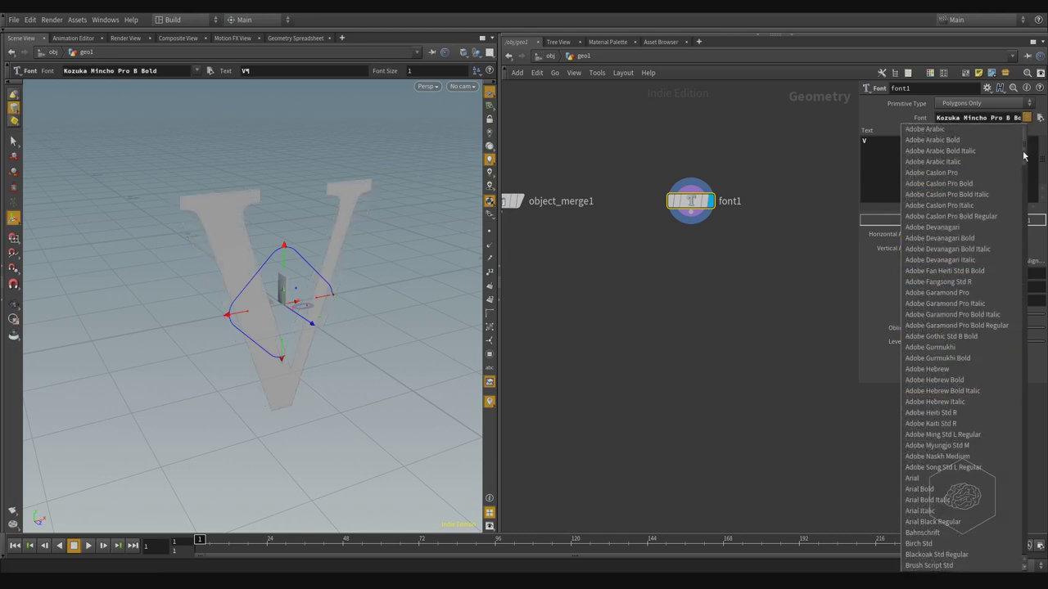
drag(1023, 150, 1015, 433)
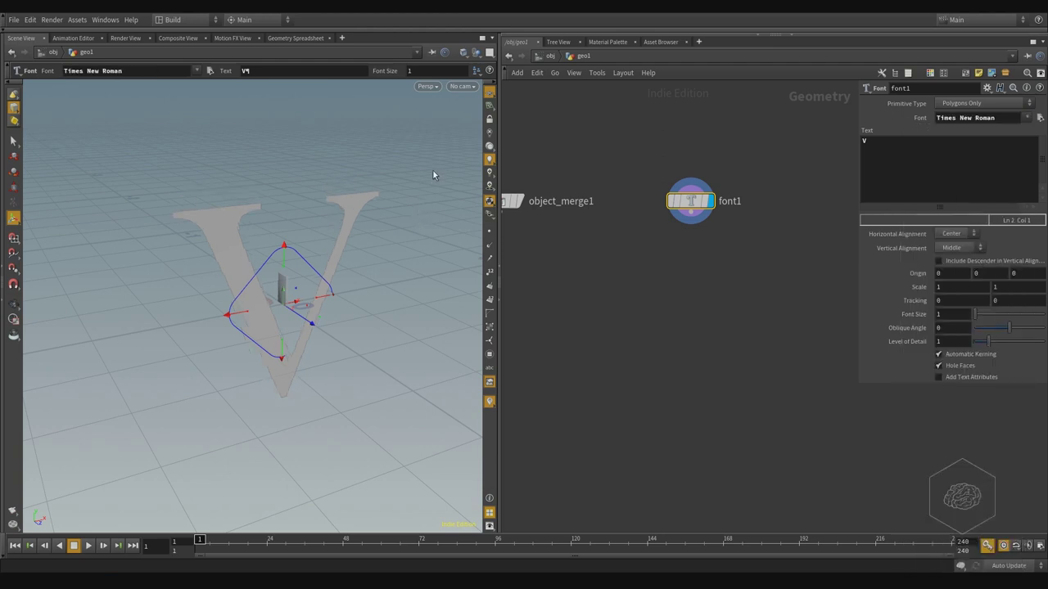
key(Escape)
drag(239, 202, 302, 290)
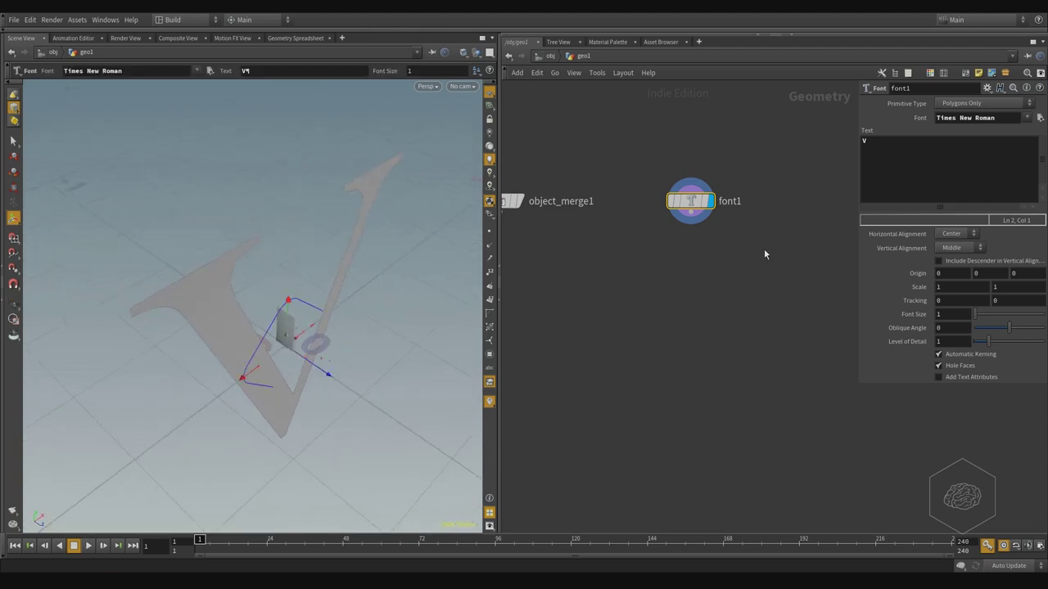
Step: Add a Divide node below font1, wire the font into it and display its output
click(727, 202)
click(730, 316)
key(Tab)
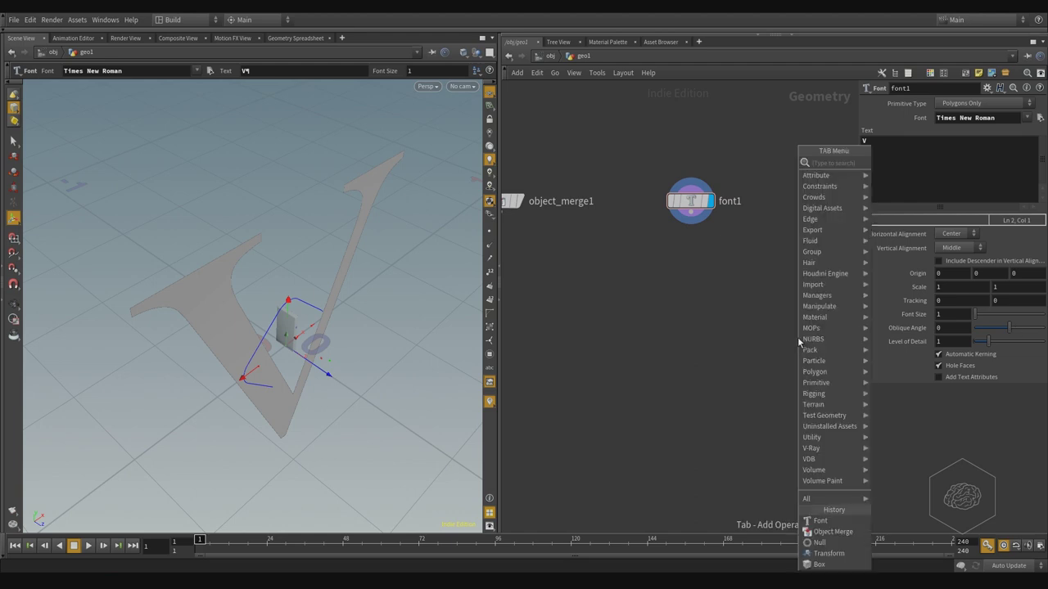
text(dive)
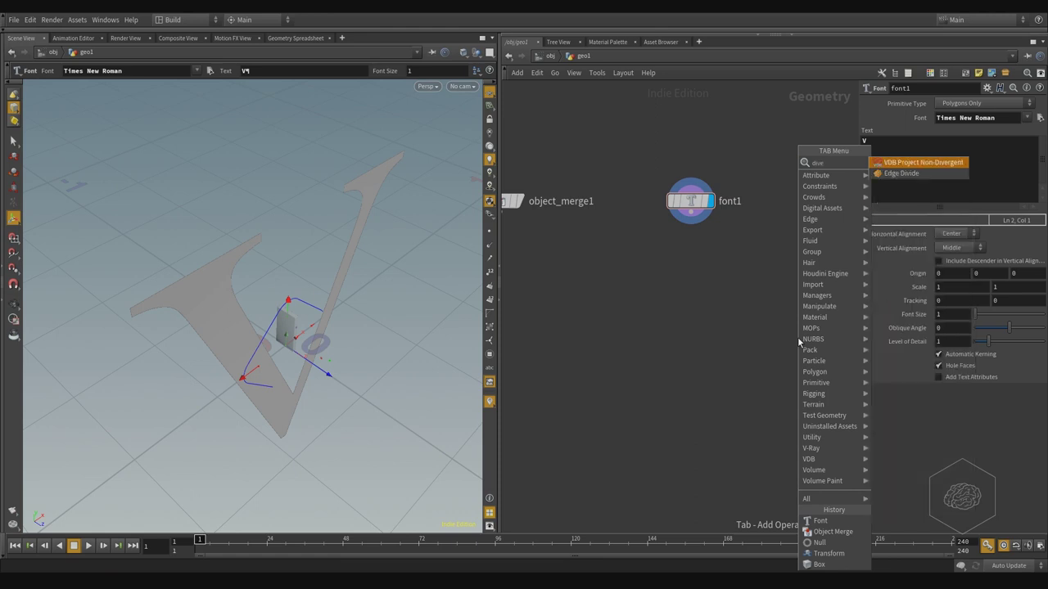
key(BackSpace)
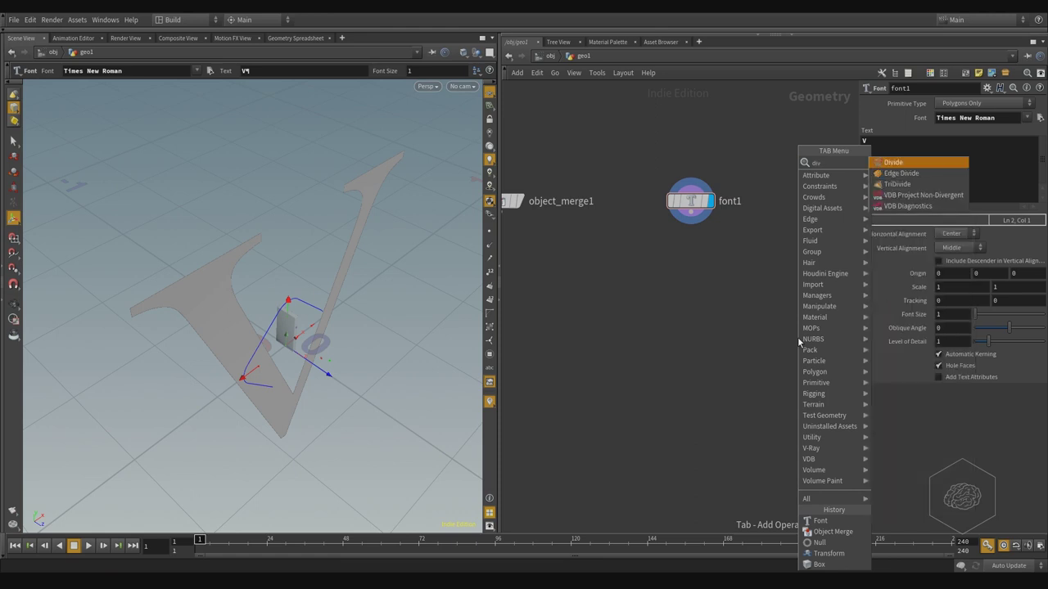
key(BackSpace)
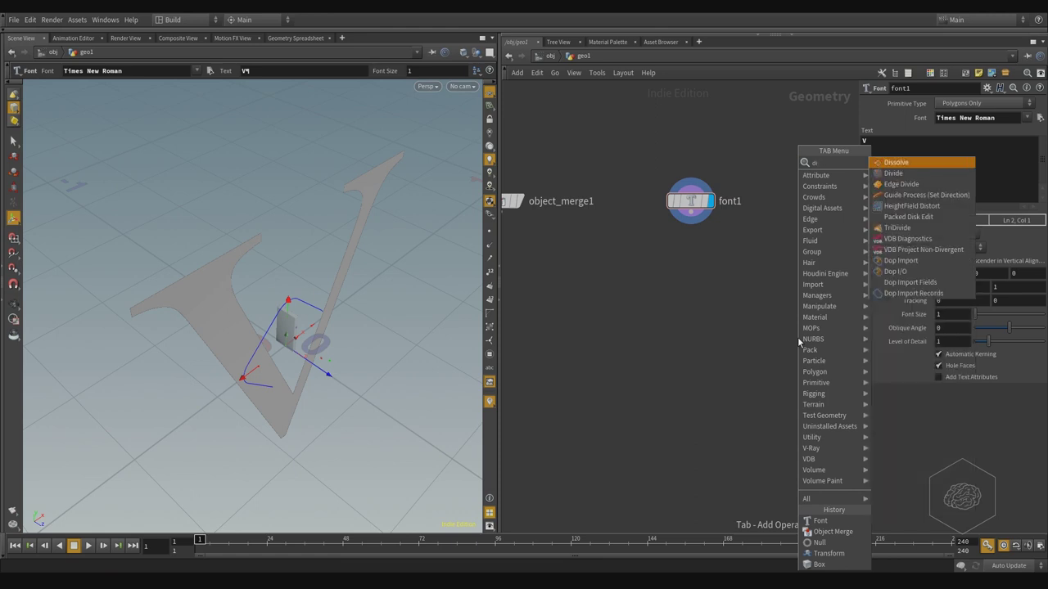
key(Return)
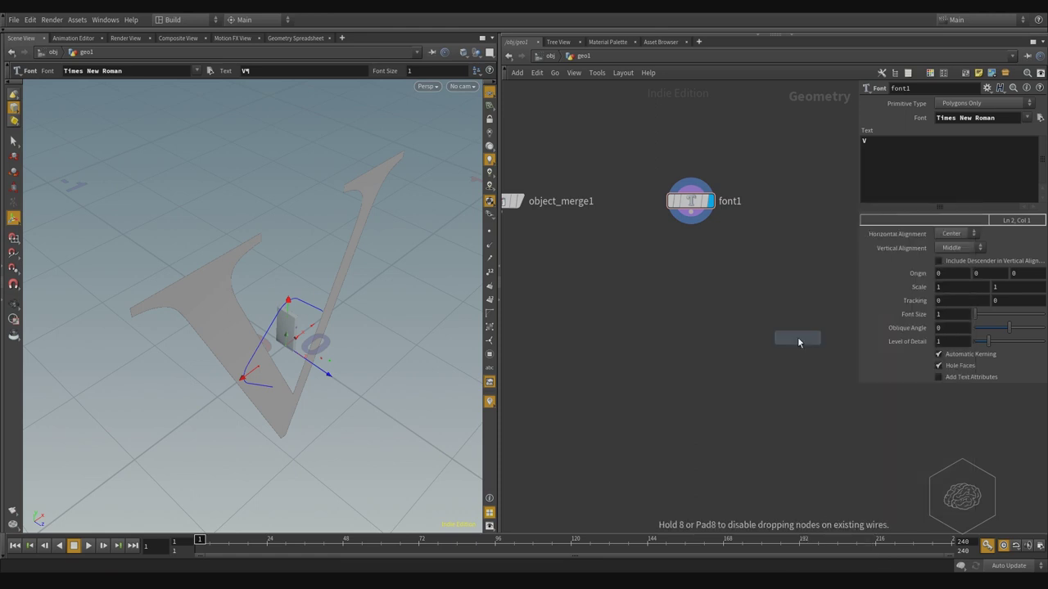
click(798, 342)
drag(796, 340, 692, 292)
click(691, 221)
click(697, 335)
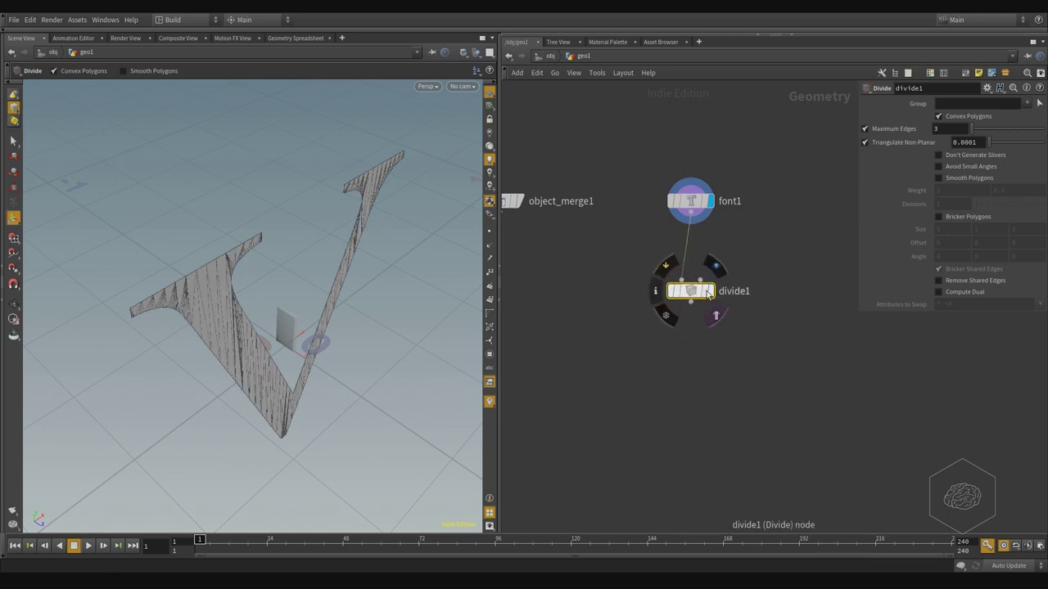
click(707, 292)
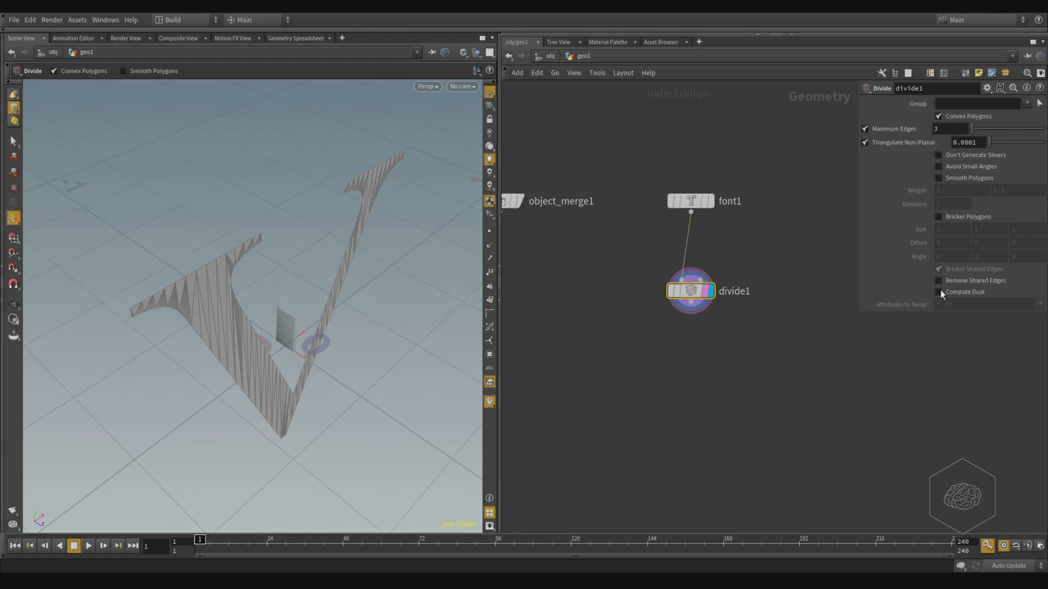
Step: Enable Bricker Polygons on the Divide node, disable Convex Polygons and set the X size to 0.001
click(939, 217)
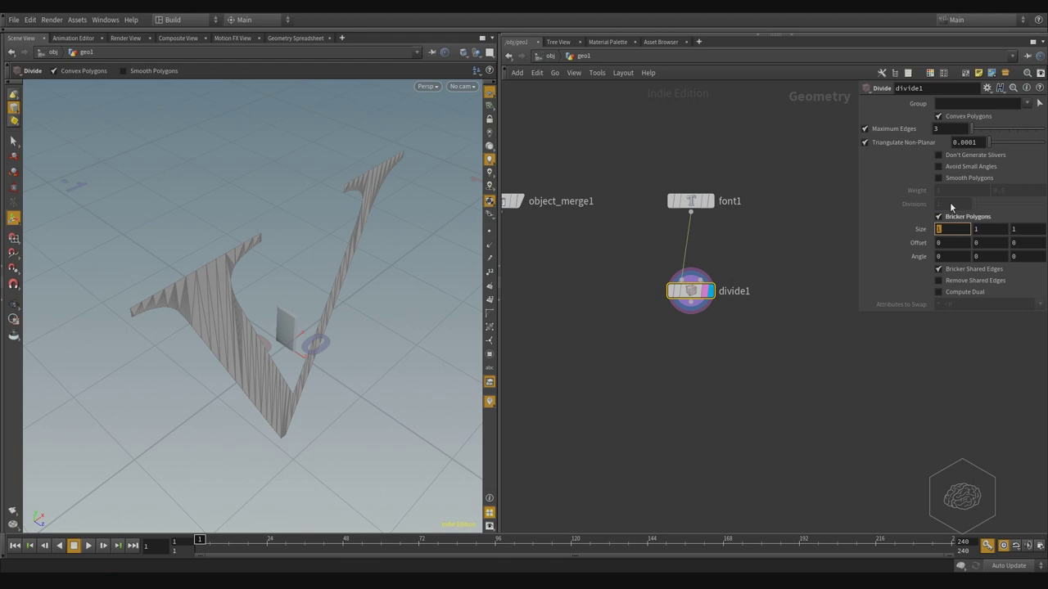
click(953, 119)
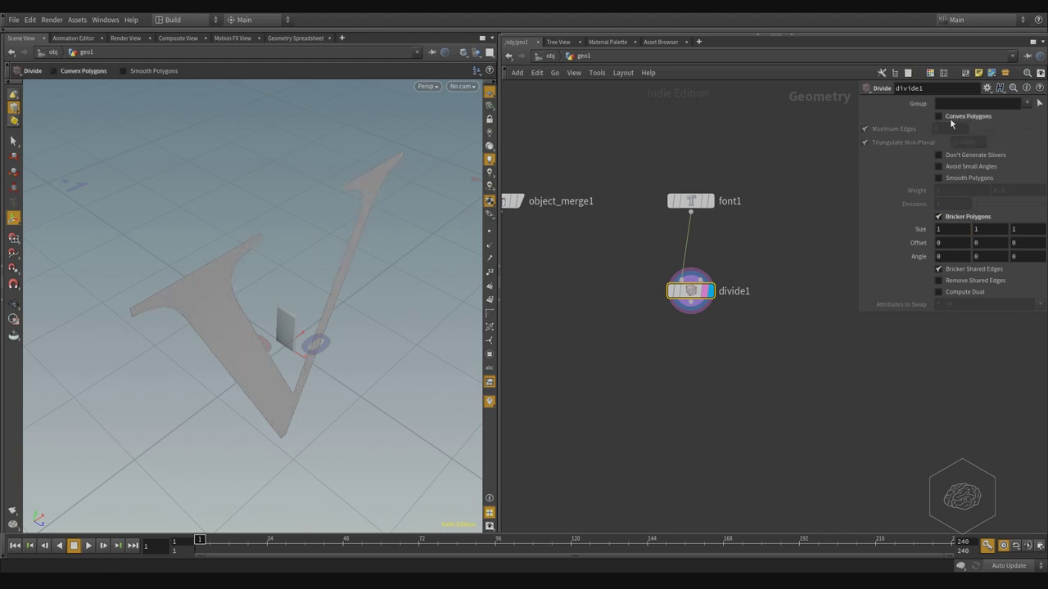
click(954, 229)
text(0.001)
key(Return)
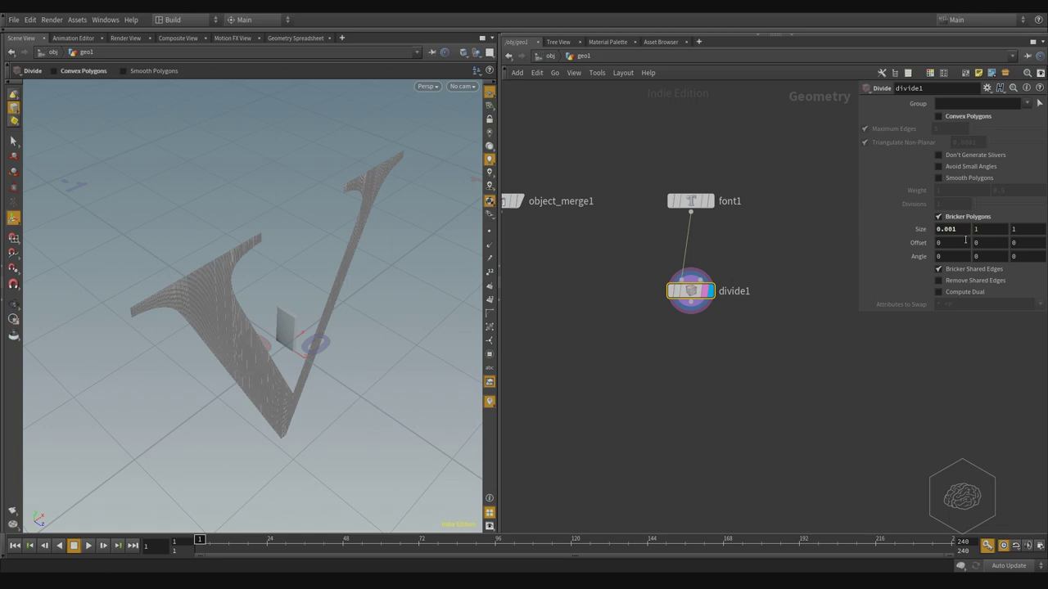
Step: Set the Divide node's brick size to 0.002 on the X, Y and Z axes
click(963, 232)
key(BackSpace)
text(2)
key(Tab)
text(0.0)
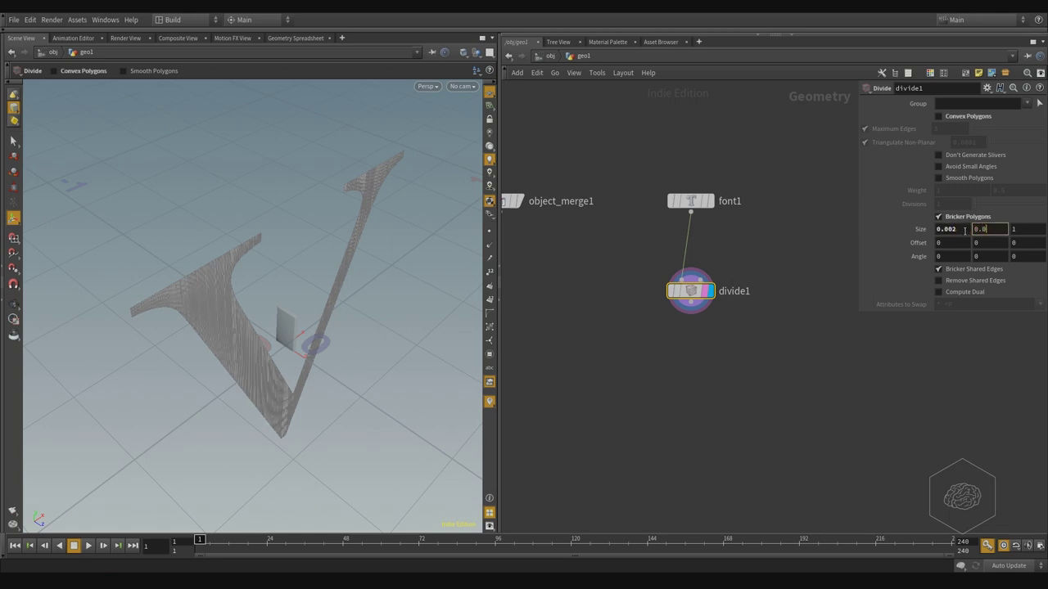
text(02)
key(Return)
double_click(961, 229)
key(ctrl+c)
double_click(1017, 230)
key(ctrl+v)
key(Return)
key(Escape)
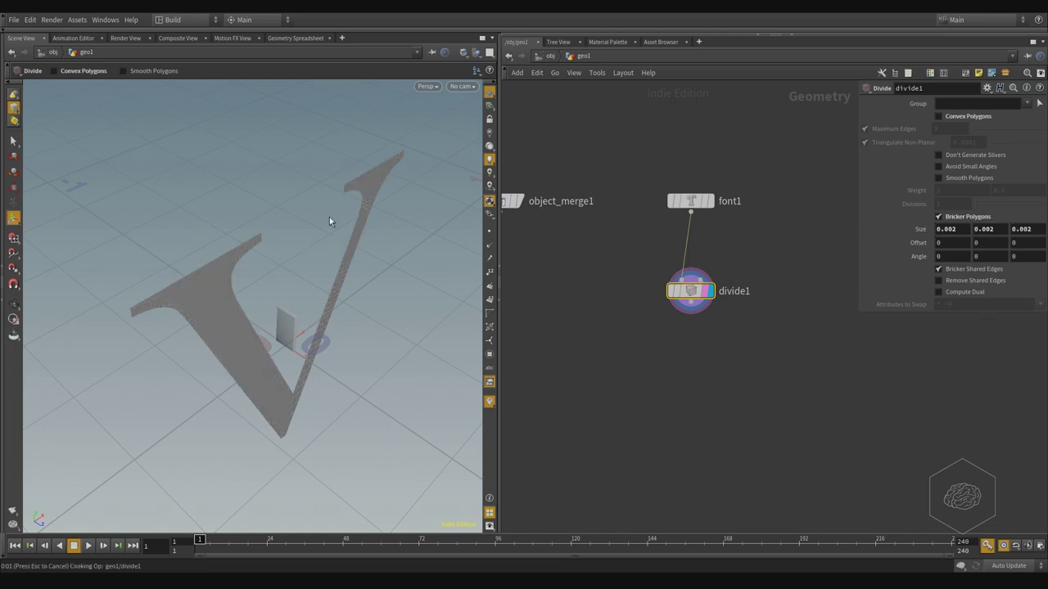
Step: Turn off Bricker Shared Edges on the Divide node
scroll(243, 269, up, 8)
drag(227, 273, 244, 188)
drag(282, 273, 234, 257)
key(Return)
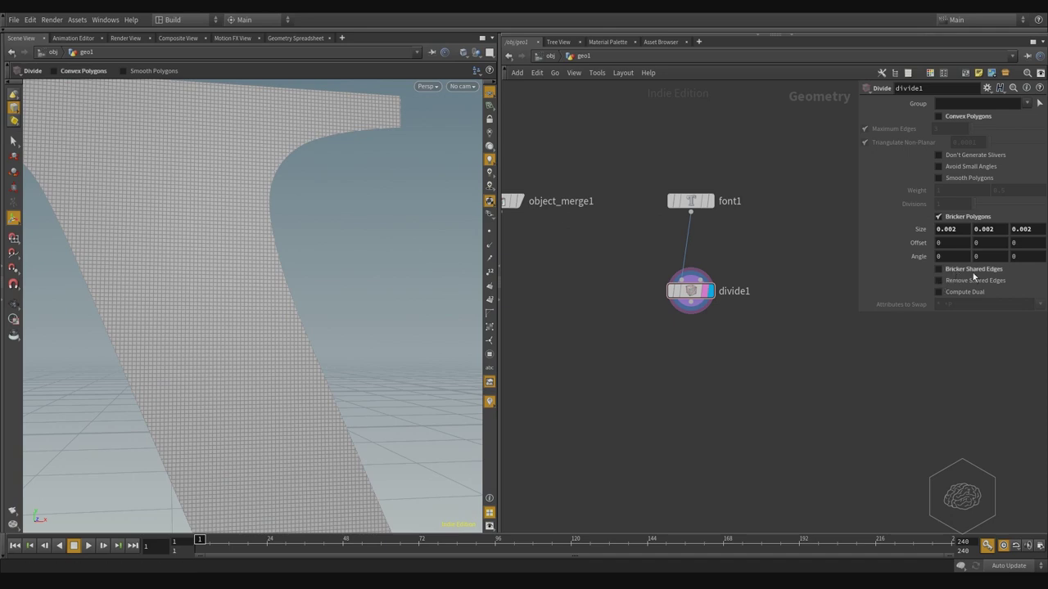
Step: Try an X brick size of 0.005 on the Divide node and return it to 0.002
click(957, 229)
key(Return)
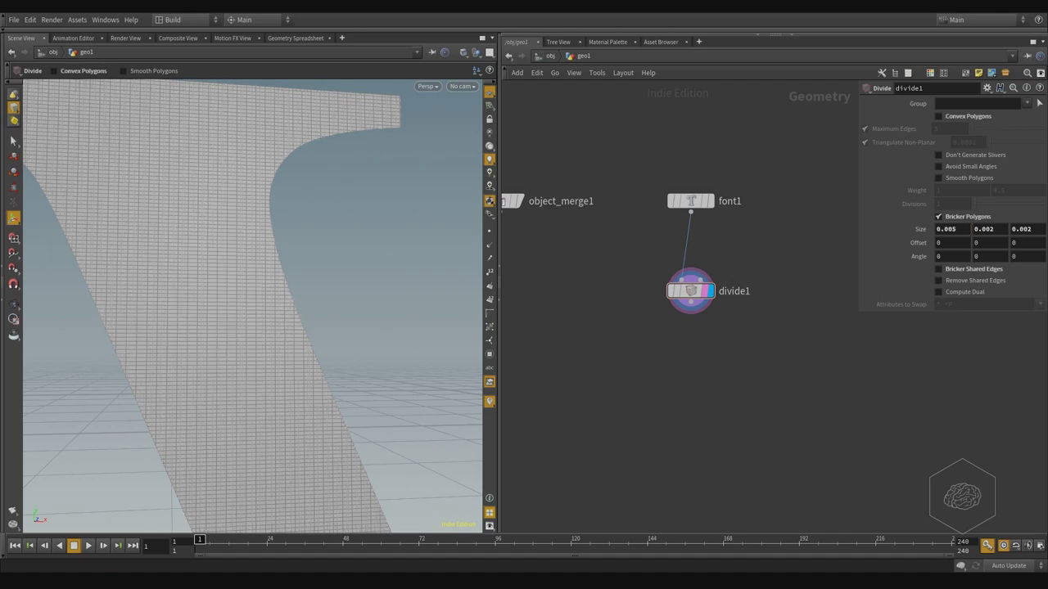
click(966, 229)
key(BackSpace)
text(2)
key(Return)
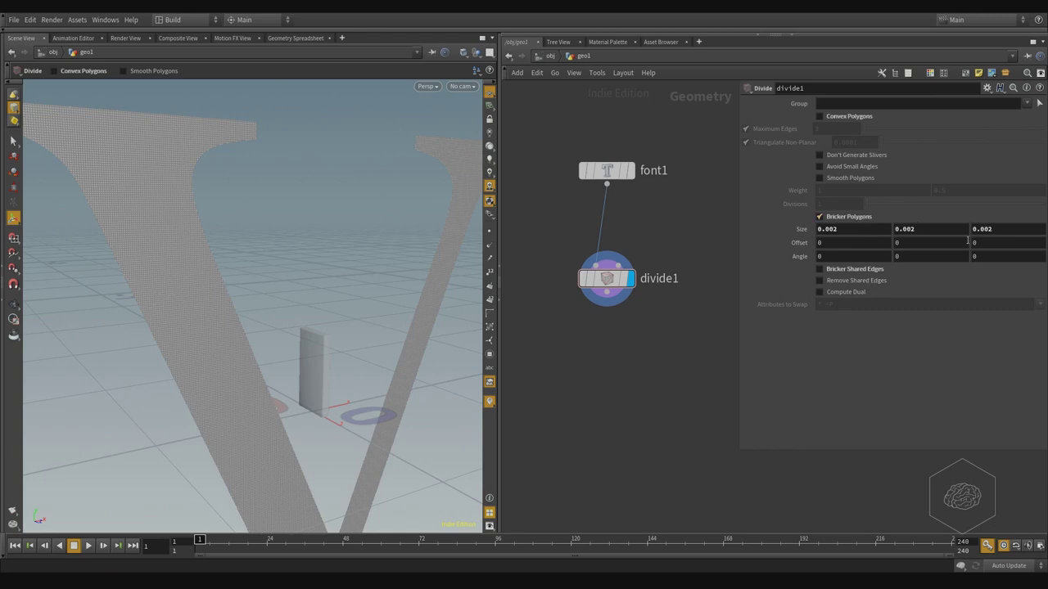
Step: Link the Divide node's Y and Z sizes to its X size with the relative reference ch("sizex")
double_click(830, 230)
drag(830, 230, 936, 234)
click(966, 257)
click(944, 230)
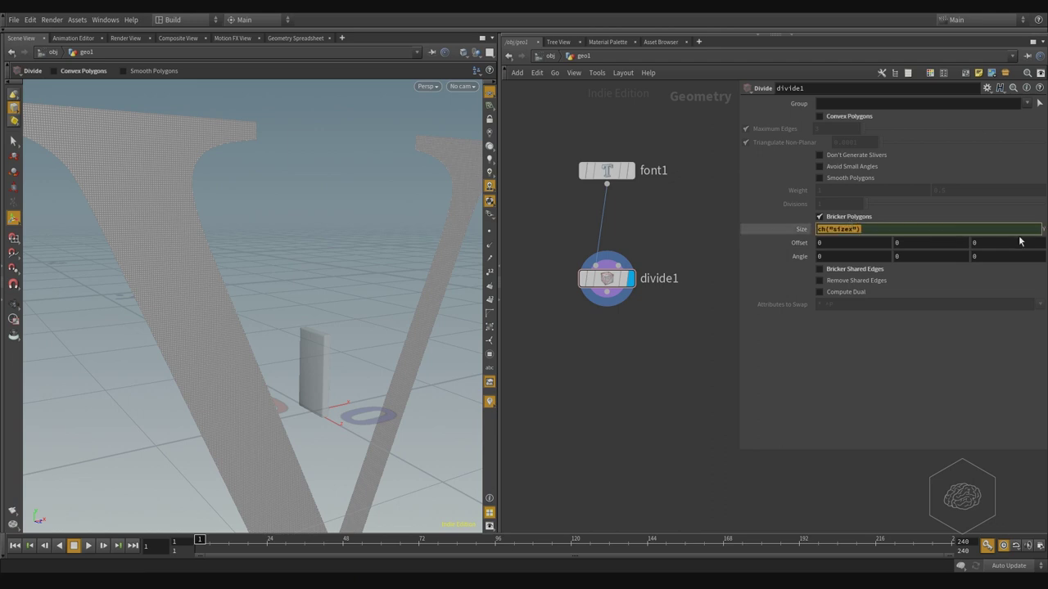
click(980, 314)
drag(998, 231, 972, 230)
key(ctrl+v)
key(Return)
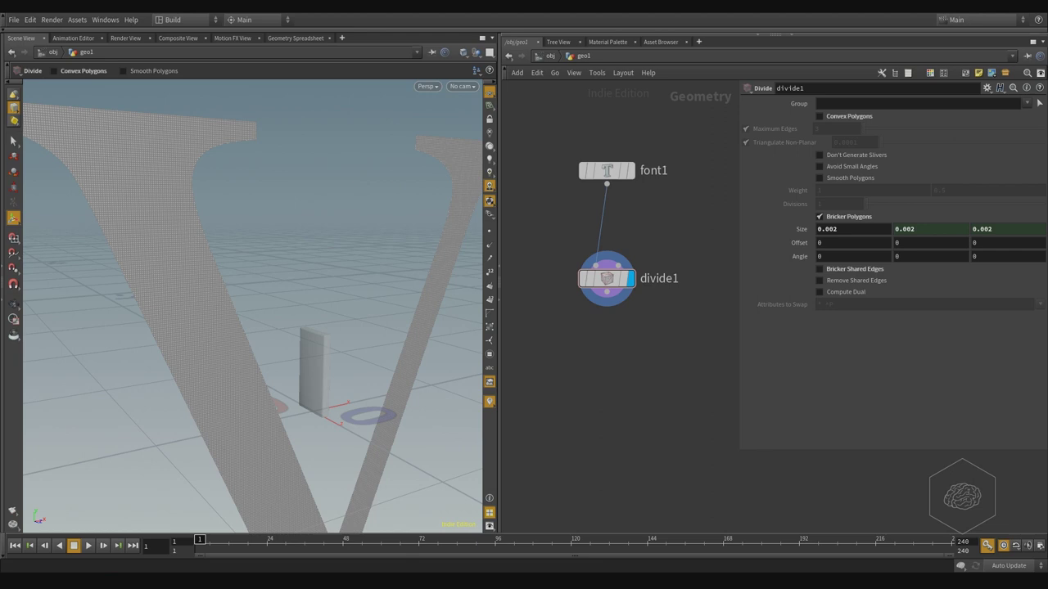
Step: Add a Point - Old node below divide1, wire the divided letter into it and display its output
middle_drag(618, 373, 636, 339)
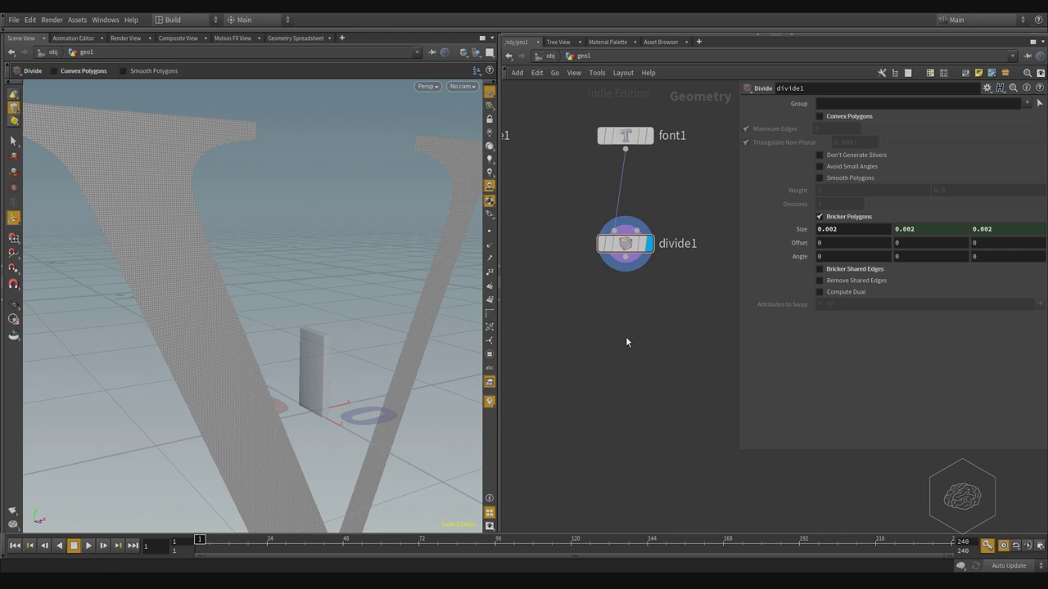
key(Tab)
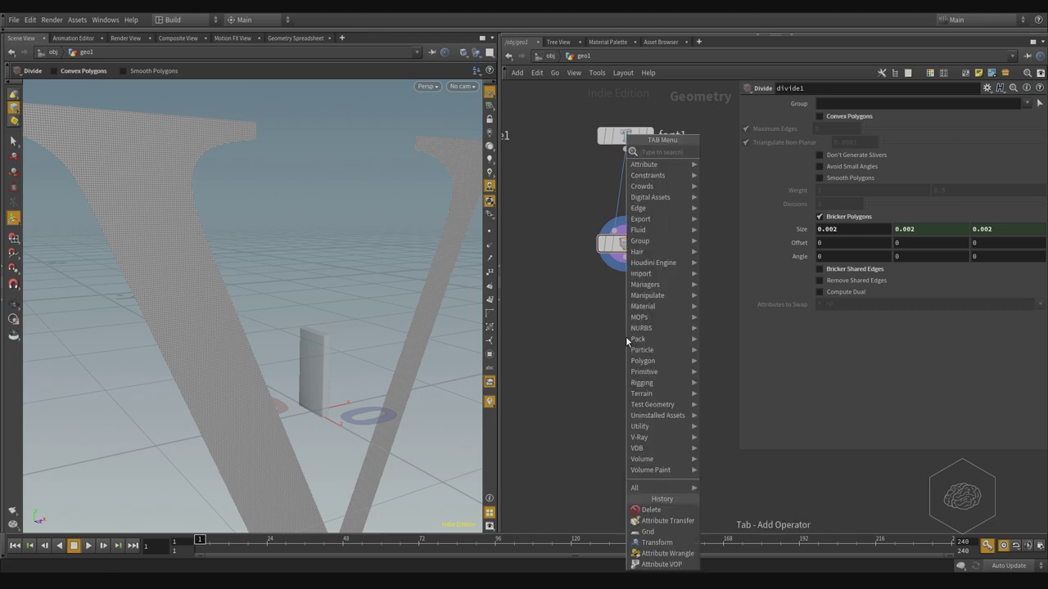
text(point)
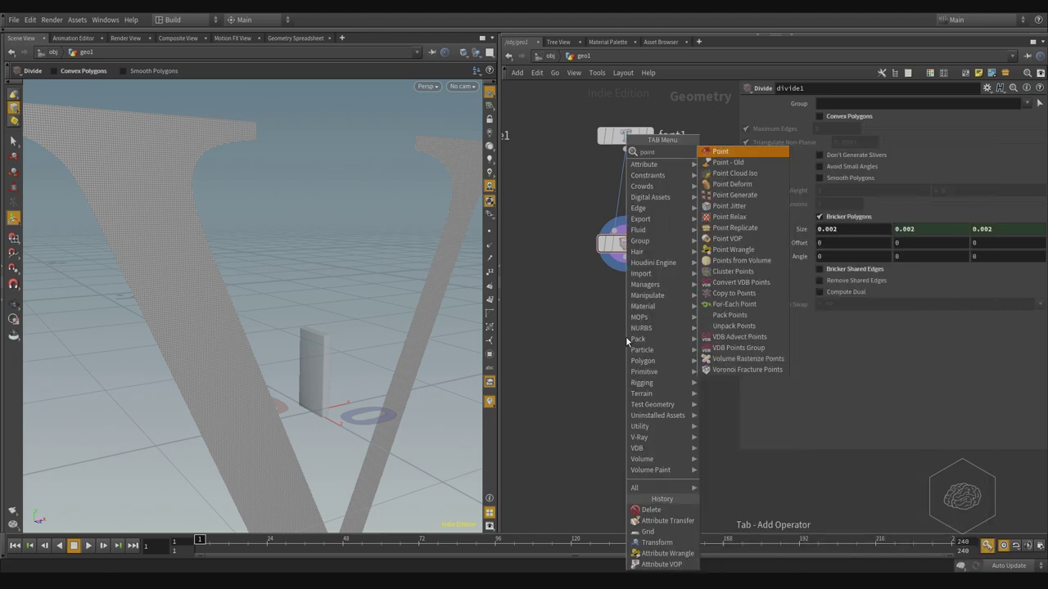
key(Down)
key(Return)
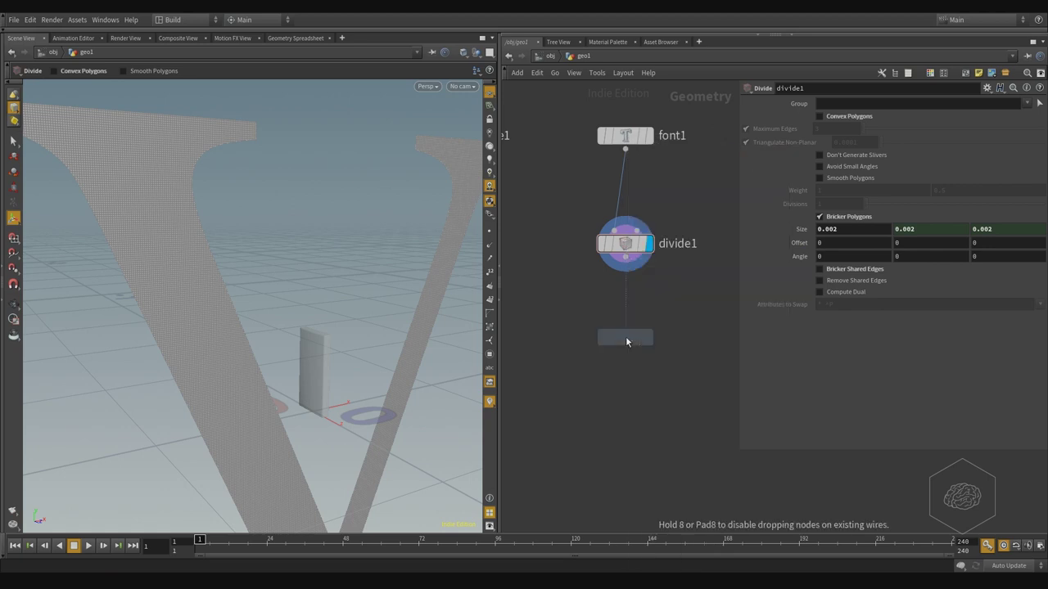
click(625, 336)
click(626, 265)
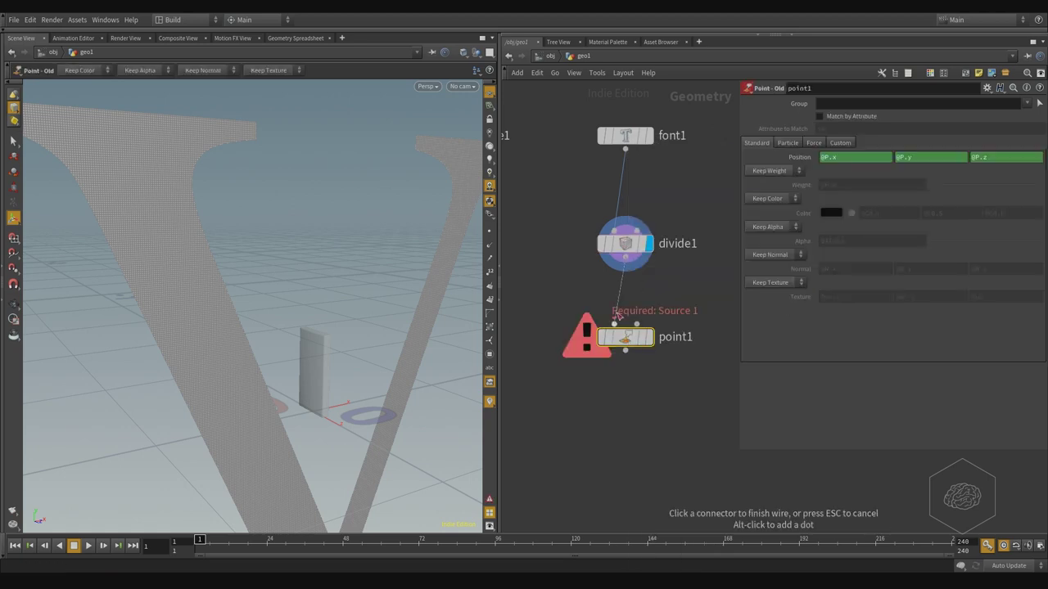
click(626, 326)
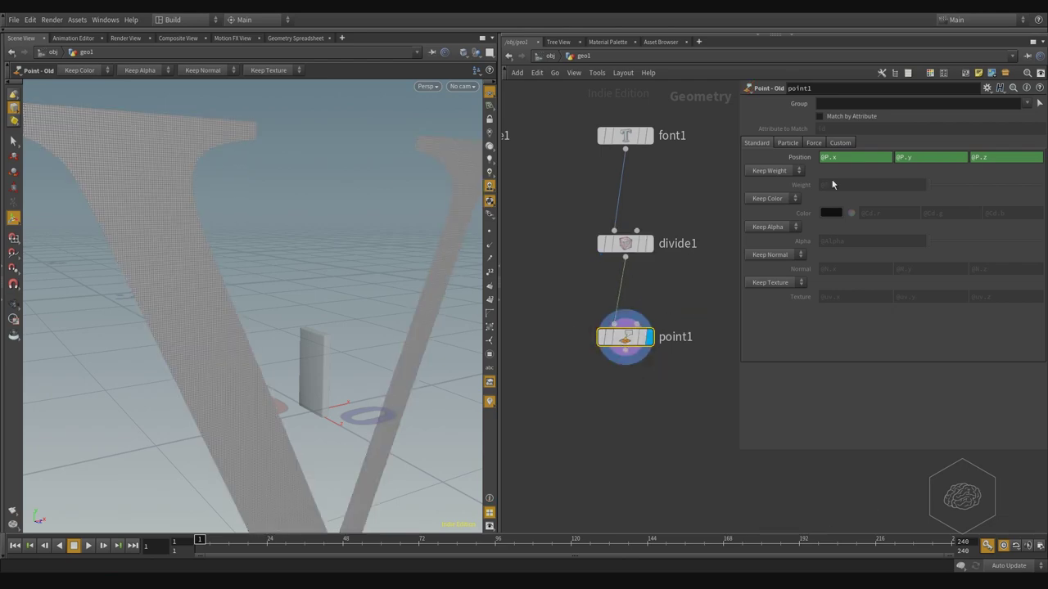
Step: Switch the Point node to Add Color and clear the default expressions from its color channels
click(778, 199)
click(767, 220)
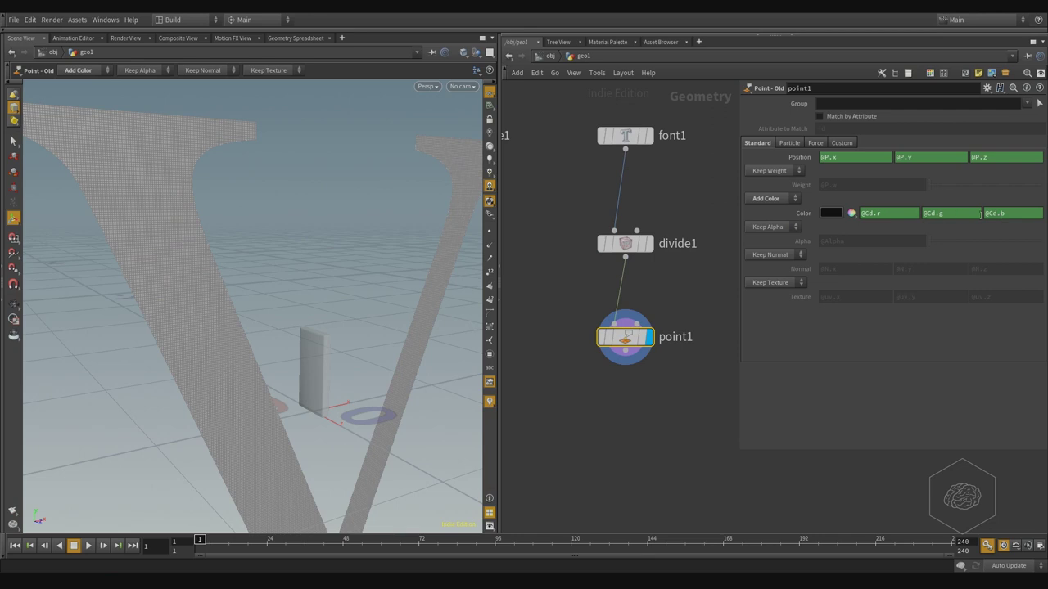
right_click(804, 215)
click(915, 331)
click(935, 213)
key(Return)
Step: Set the red component of the Point node's color to the expression $BBY
click(877, 213)
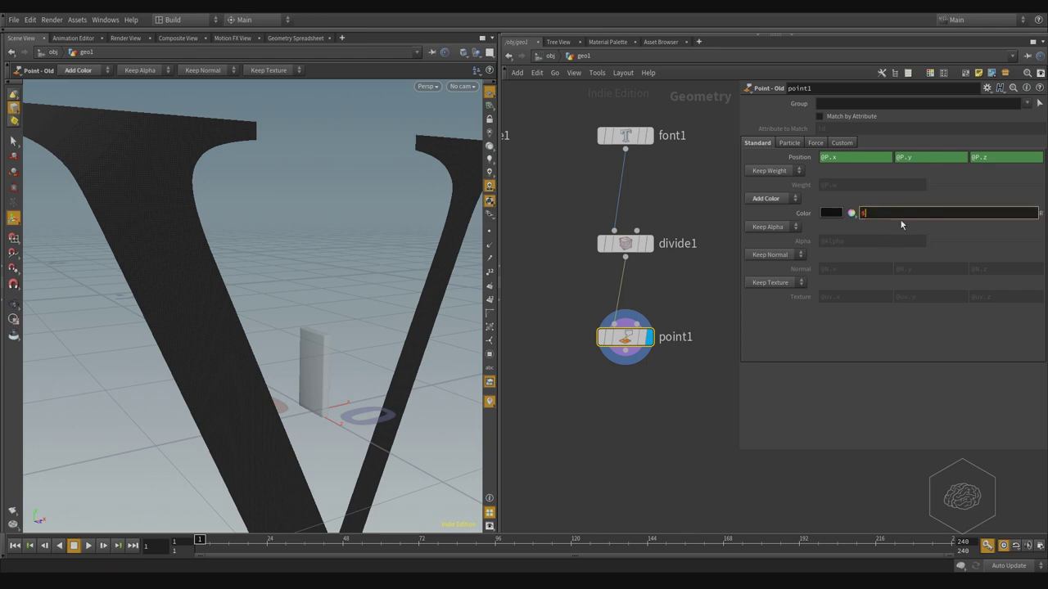
text($BB)
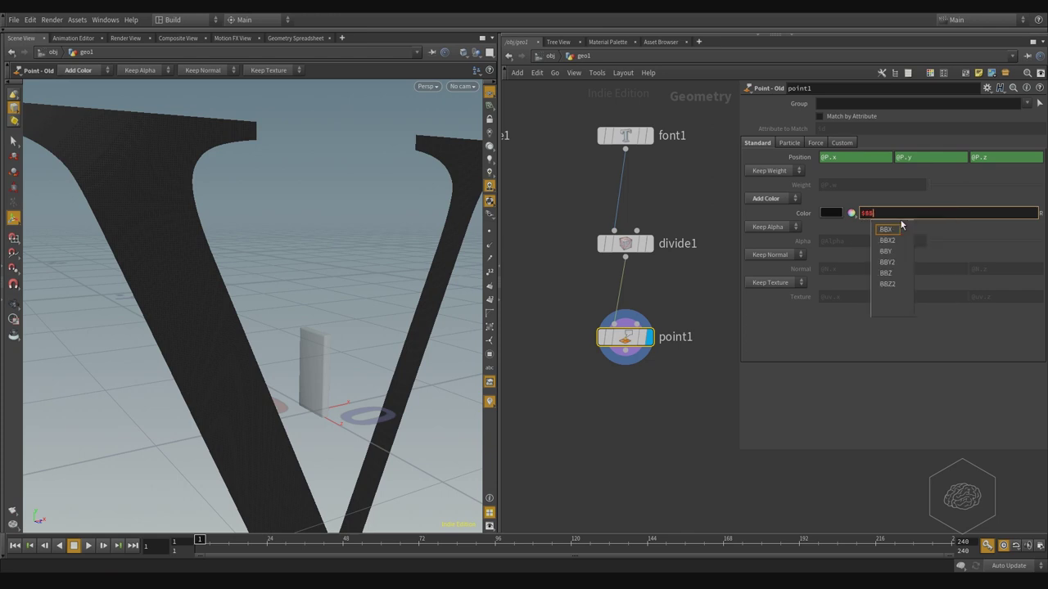
text(Y)
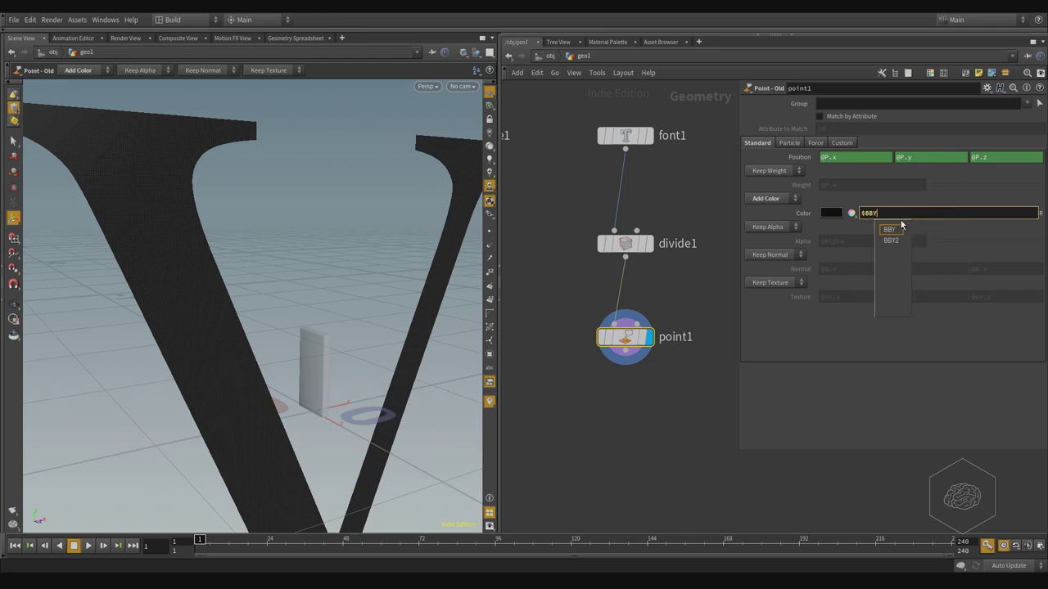
key(Return)
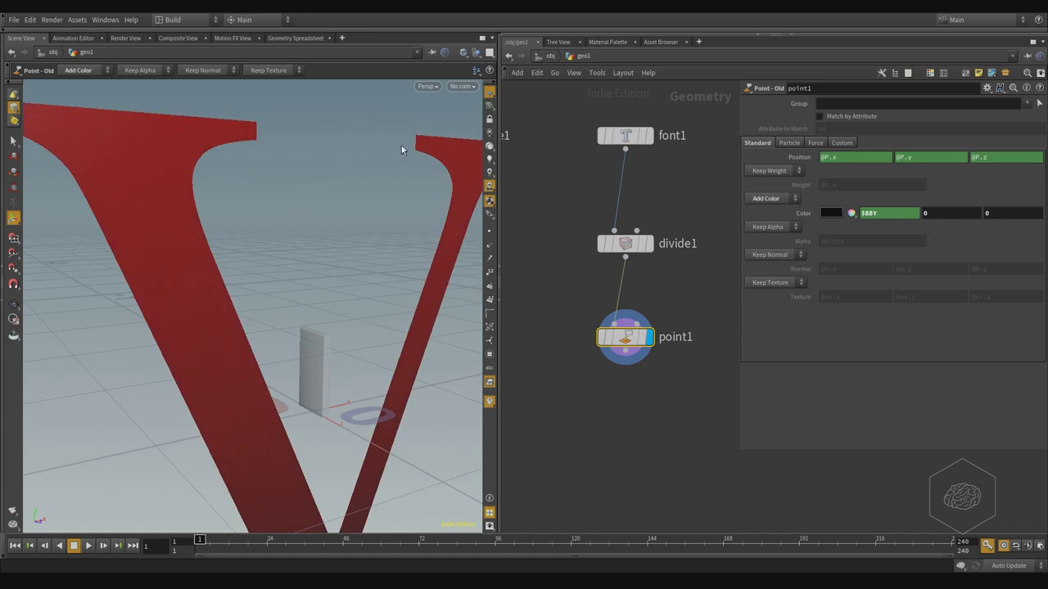
Step: Examine the red color gradient along the height of the letter V, from its lower tip to the serifs
key(Escape)
scroll(327, 260, down, 4)
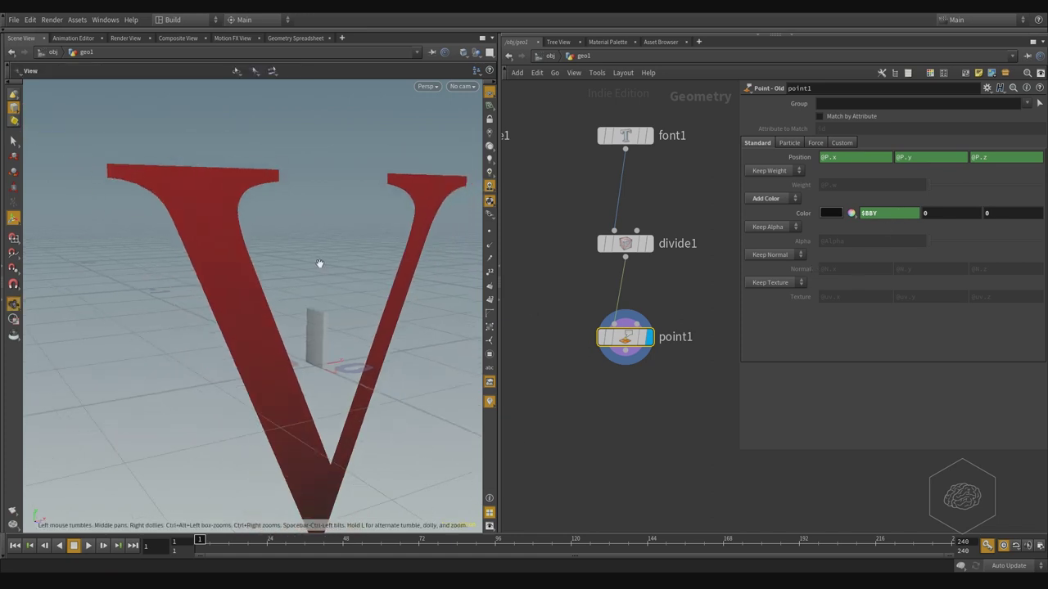
middle_drag(341, 324, 292, 206)
mouse_move(315, 279)
mouse_down()
mouse_move(279, 278)
mouse_move(299, 270)
mouse_up()
key(Return)
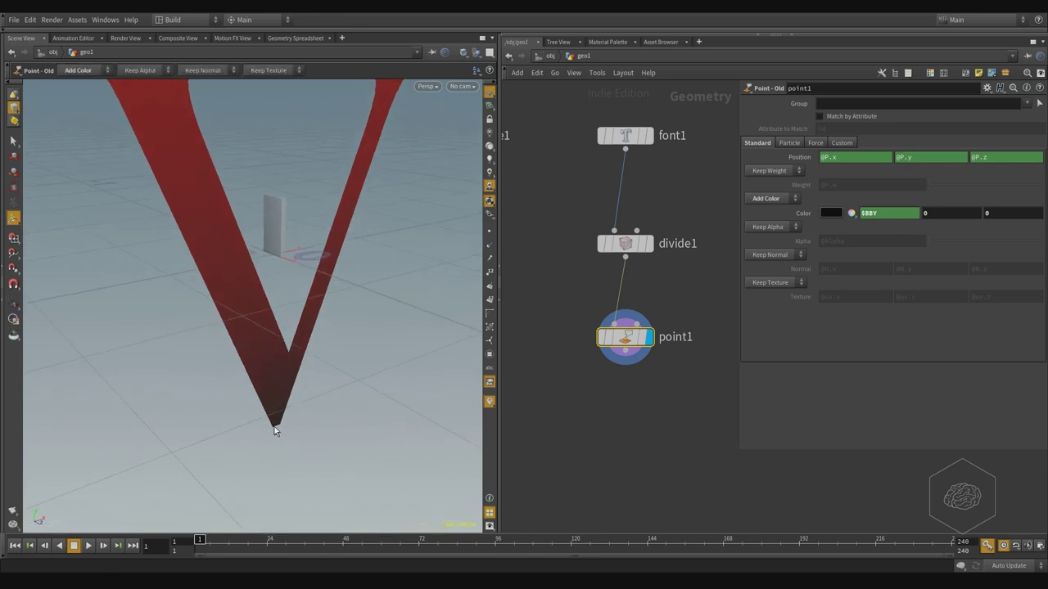
drag(308, 169, 219, 174)
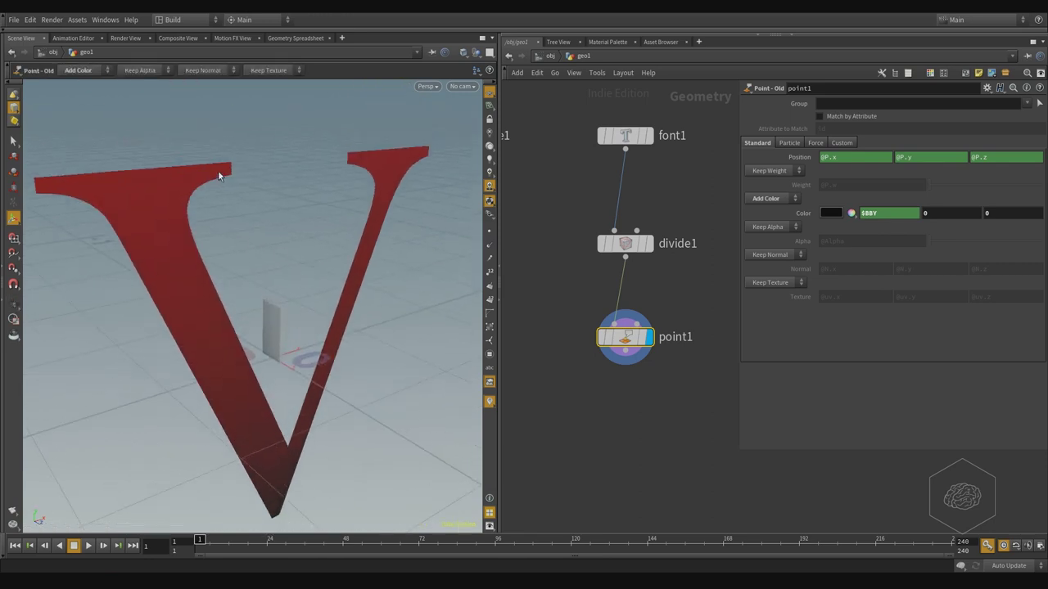
drag(313, 374, 355, 306)
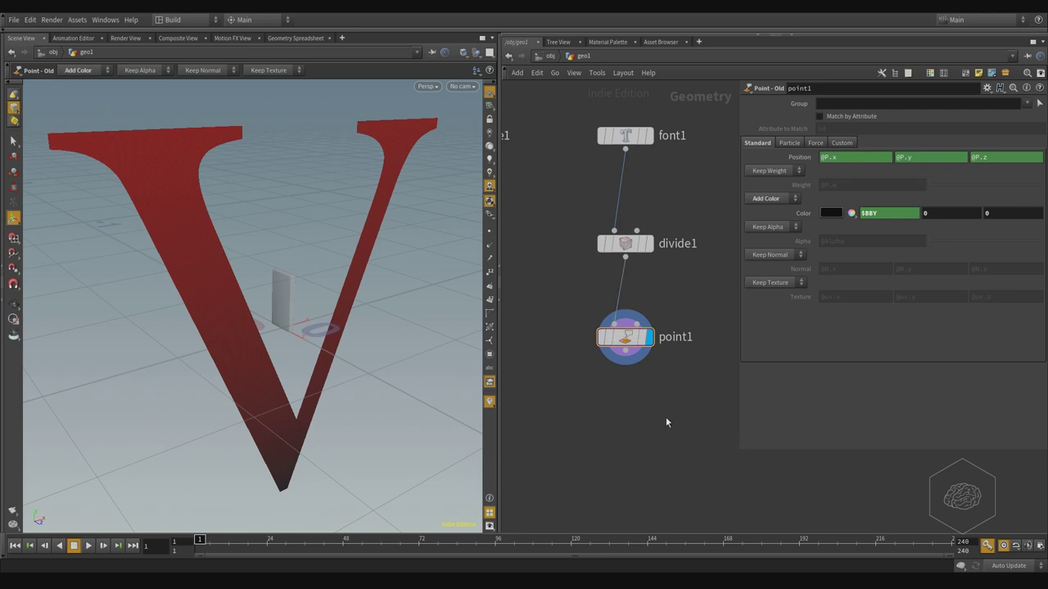
Step: Add an Attribute VOP node below point1 and wire the colored points into its first input
key(Tab)
text(attribute)
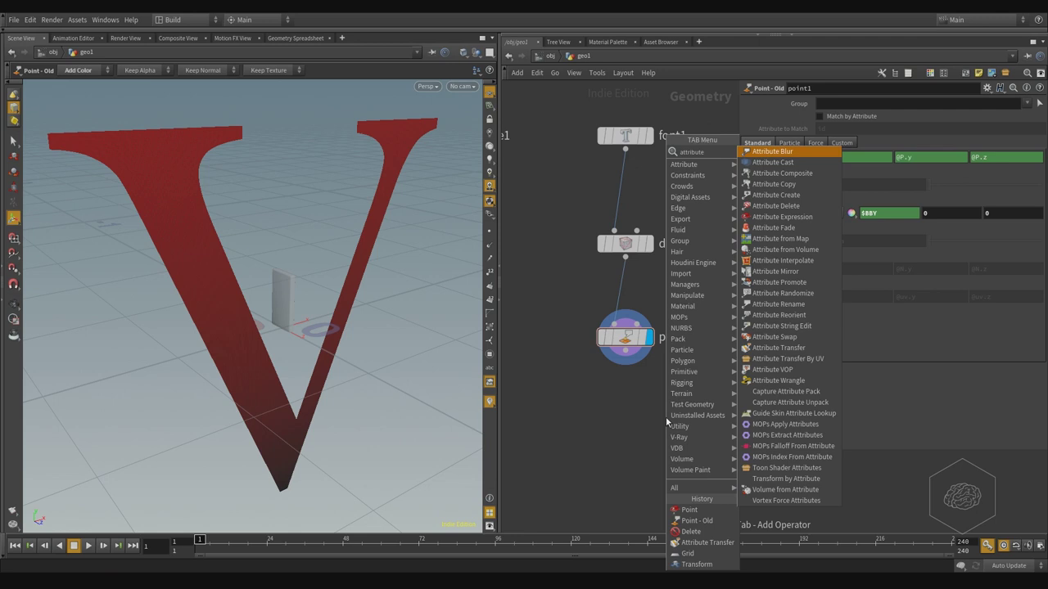
text( vop)
key(Return)
click(665, 419)
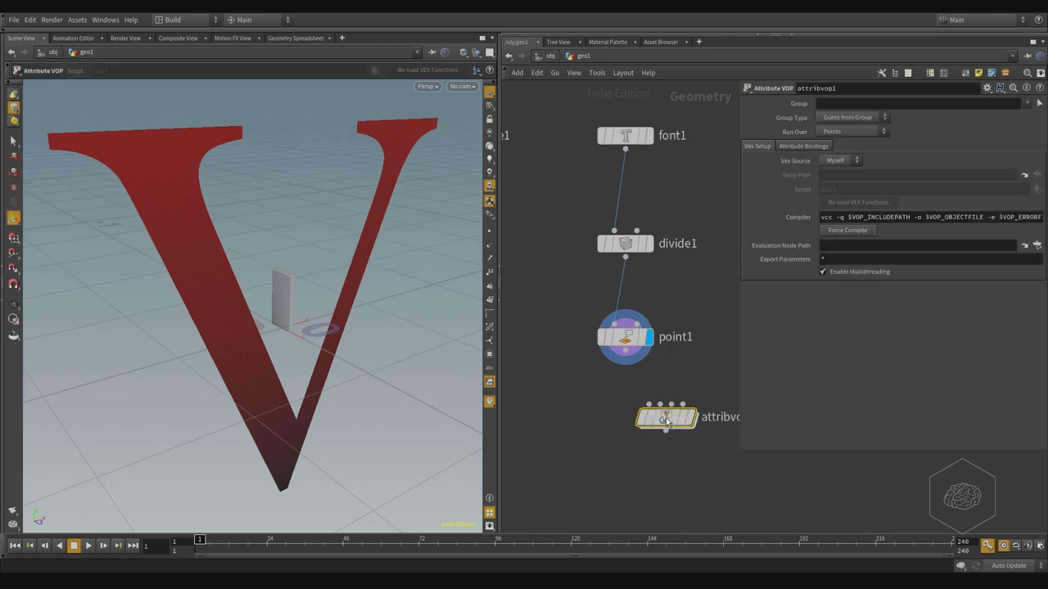
click(650, 408)
drag(664, 419, 616, 419)
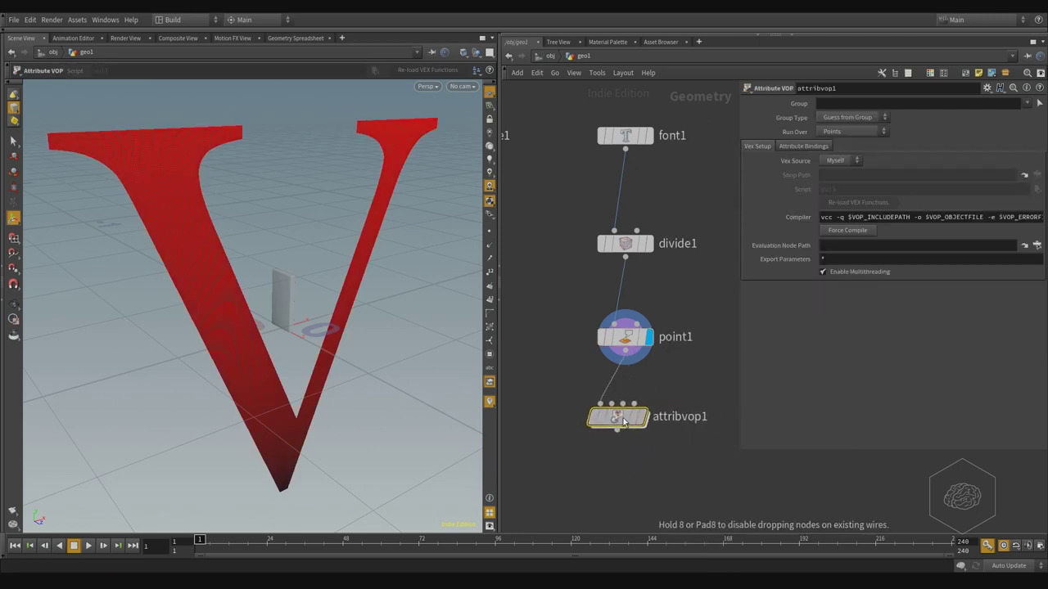
Step: Open the network inside attribvop1 and add a Vector to Float node beside the global parameters node
double_click(614, 421)
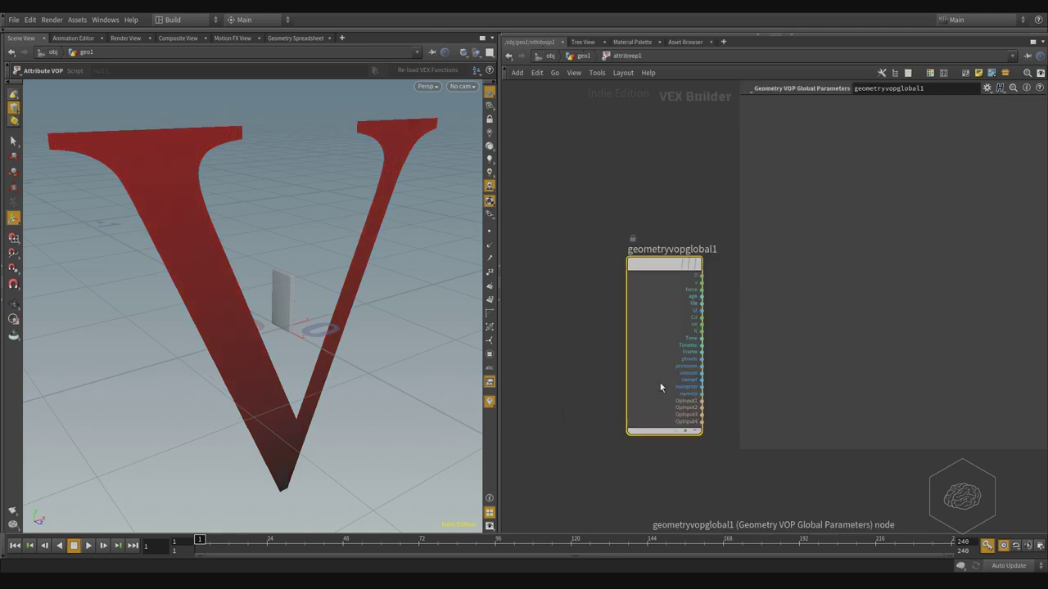
middle_drag(706, 194, 587, 206)
scroll(633, 229, down, 3)
scroll(606, 299, up, 4)
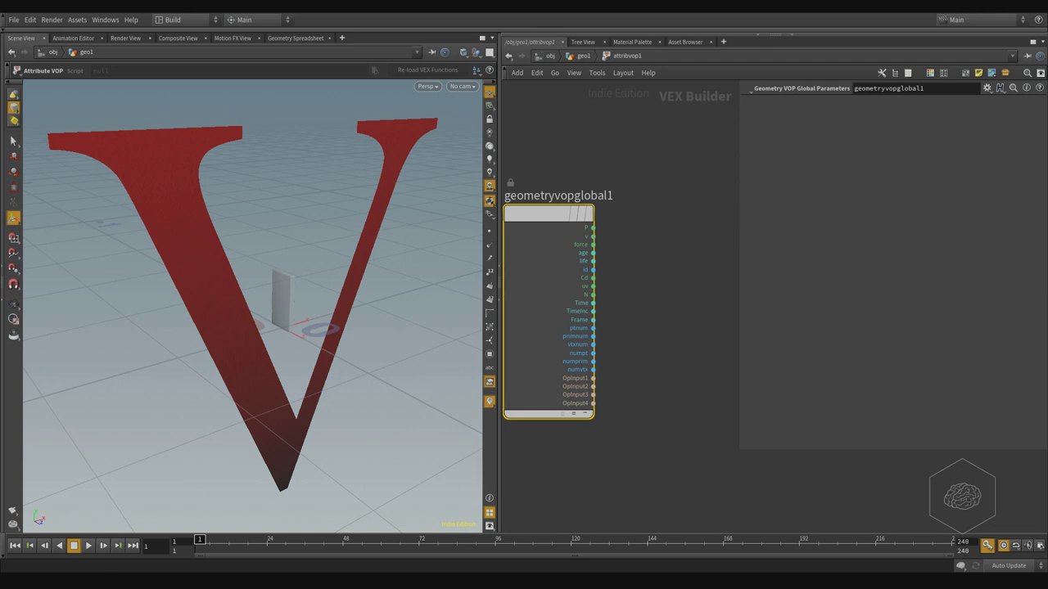
scroll(618, 307, up, 2)
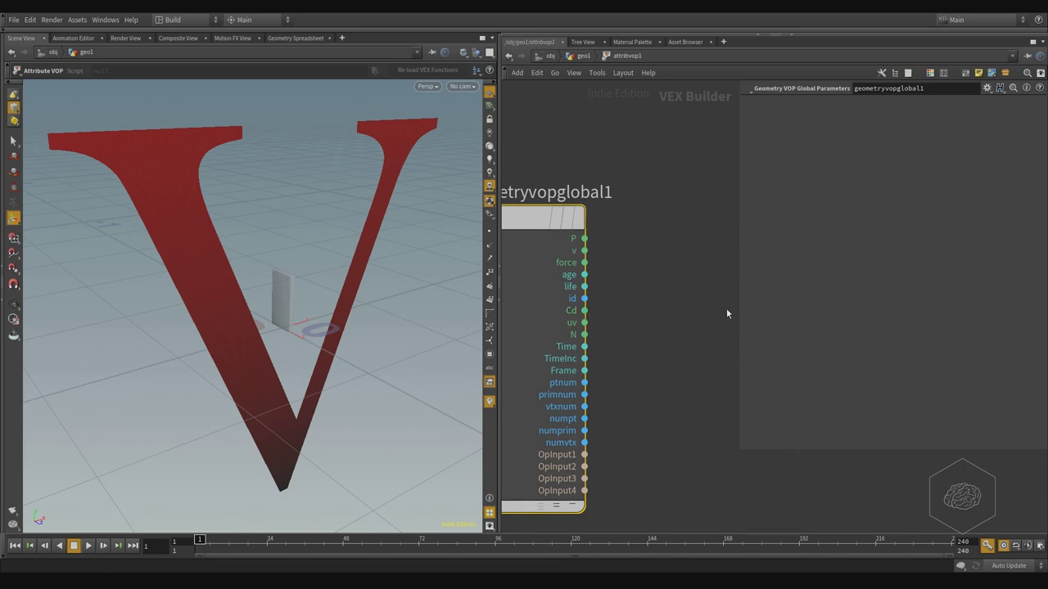
scroll(655, 323, down, 3)
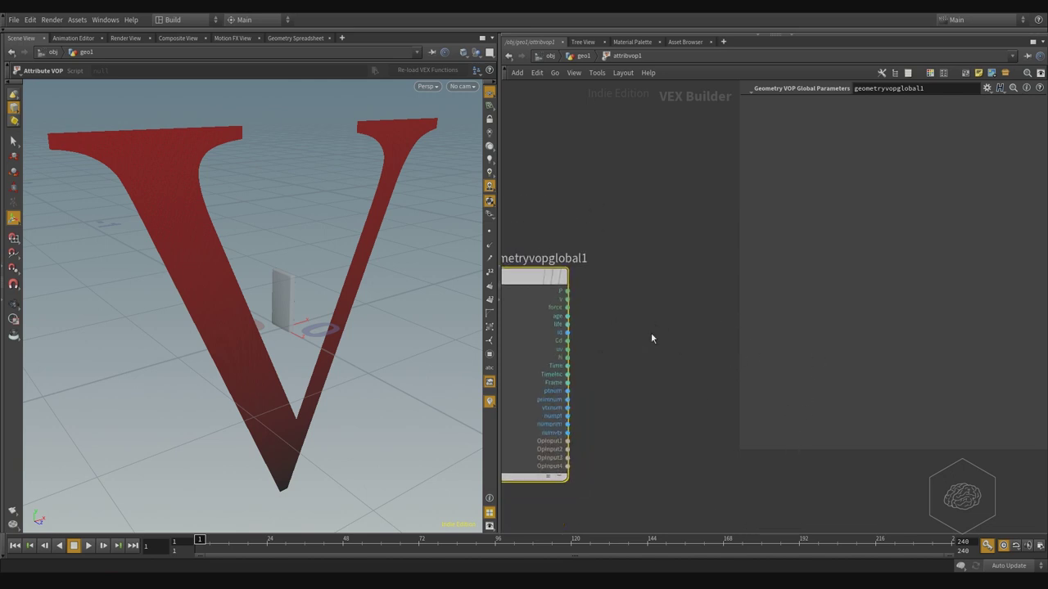
key(Tab)
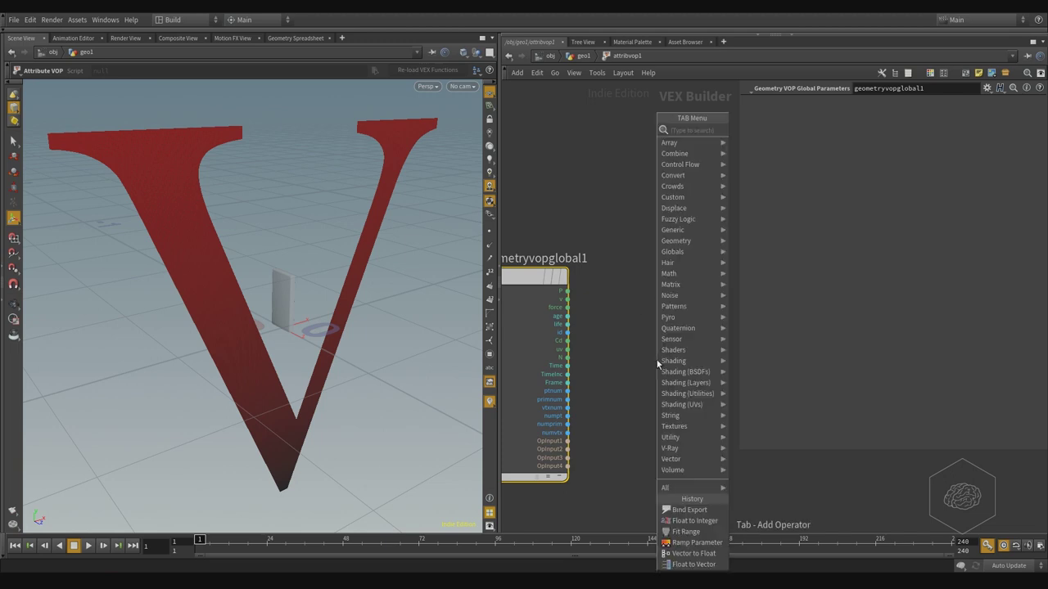
text(vect)
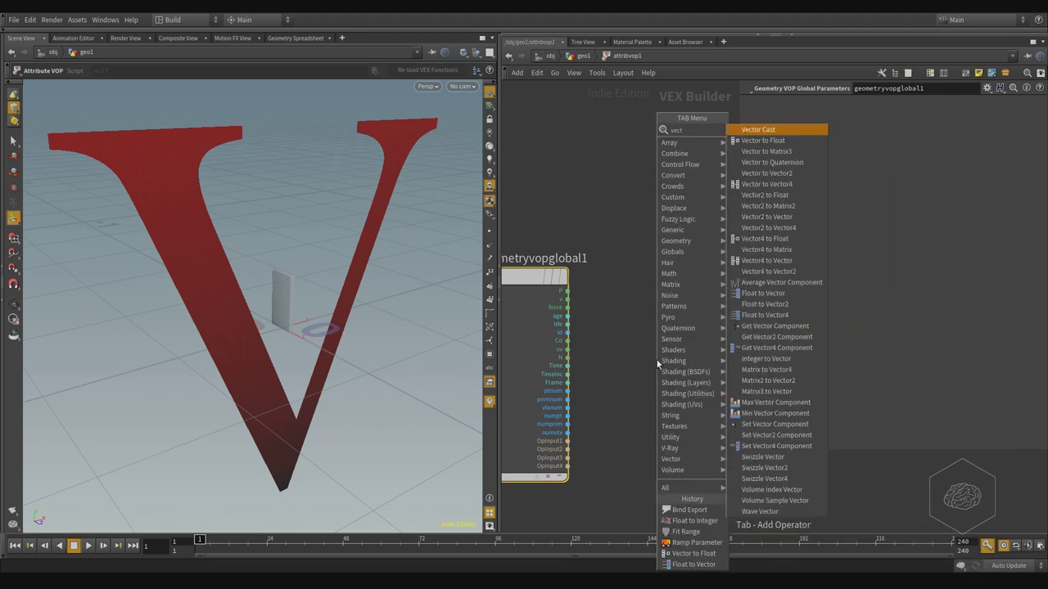
key(Return)
click(657, 365)
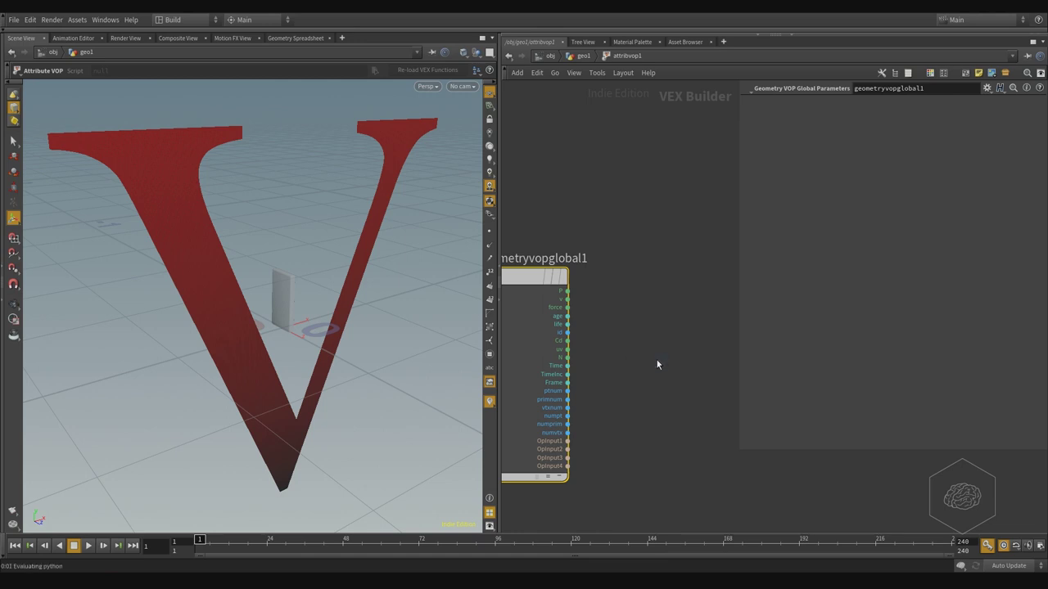
Step: Wire the Cd output of geometryvopglobal1 into the vec input of the Vector to Float node
scroll(655, 363, up, 2)
click(550, 337)
click(604, 376)
mouse_move(616, 375)
Step: Add a Ramp Parameter node beside vectofloat1 and wire the fval1 output into its input
middle_drag(684, 262, 587, 266)
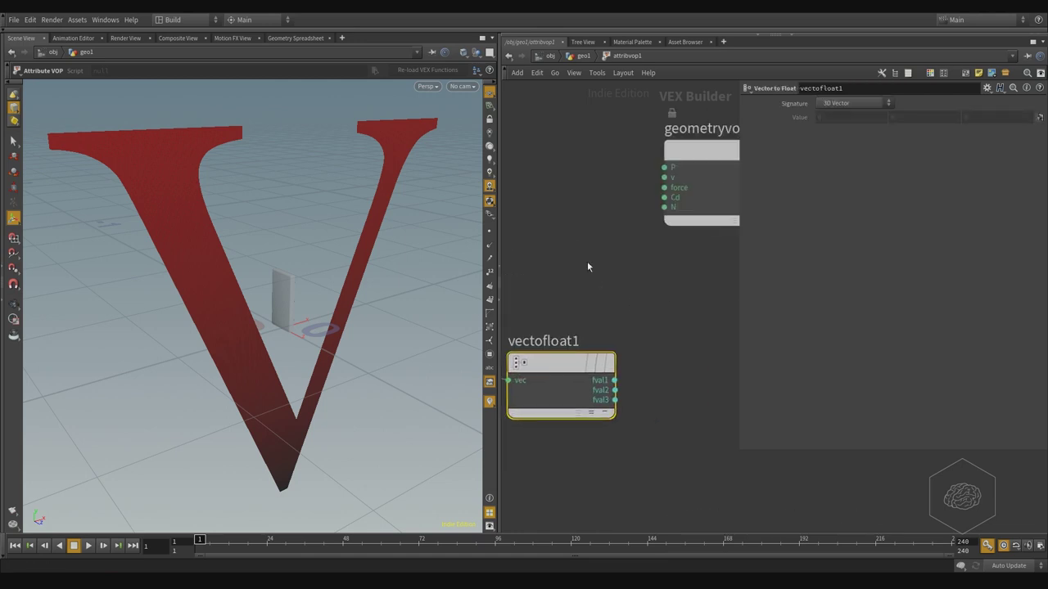
middle_drag(631, 382, 624, 401)
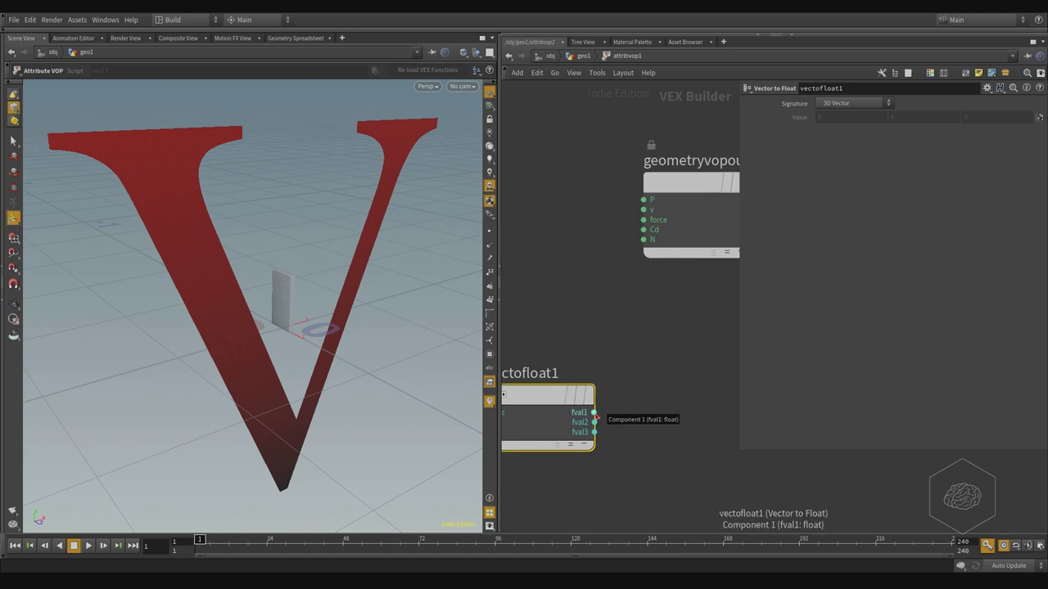
click(596, 414)
key(Tab)
mouse_move(631, 396)
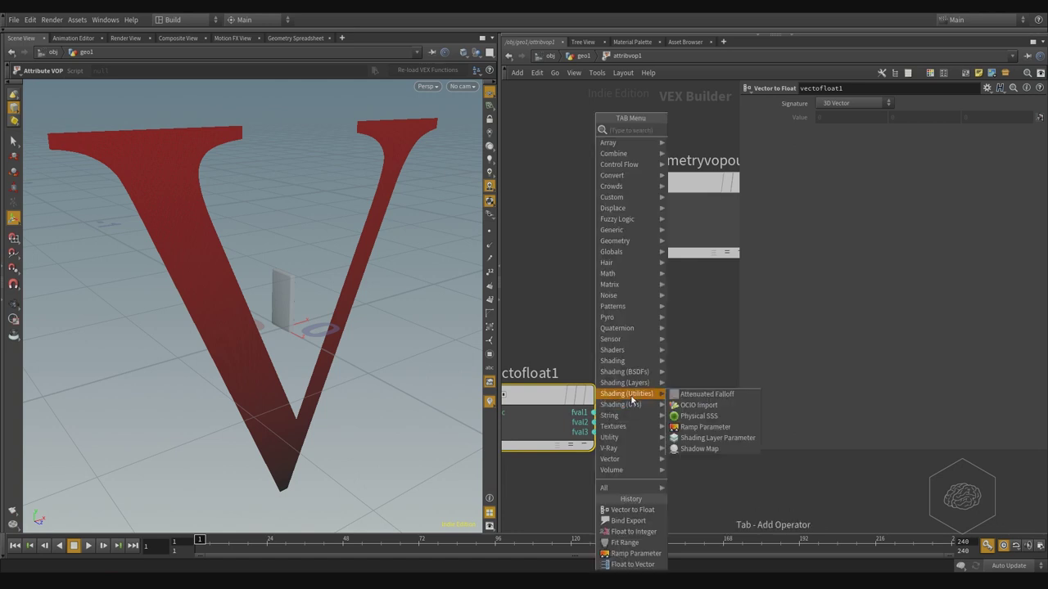
text(ramp)
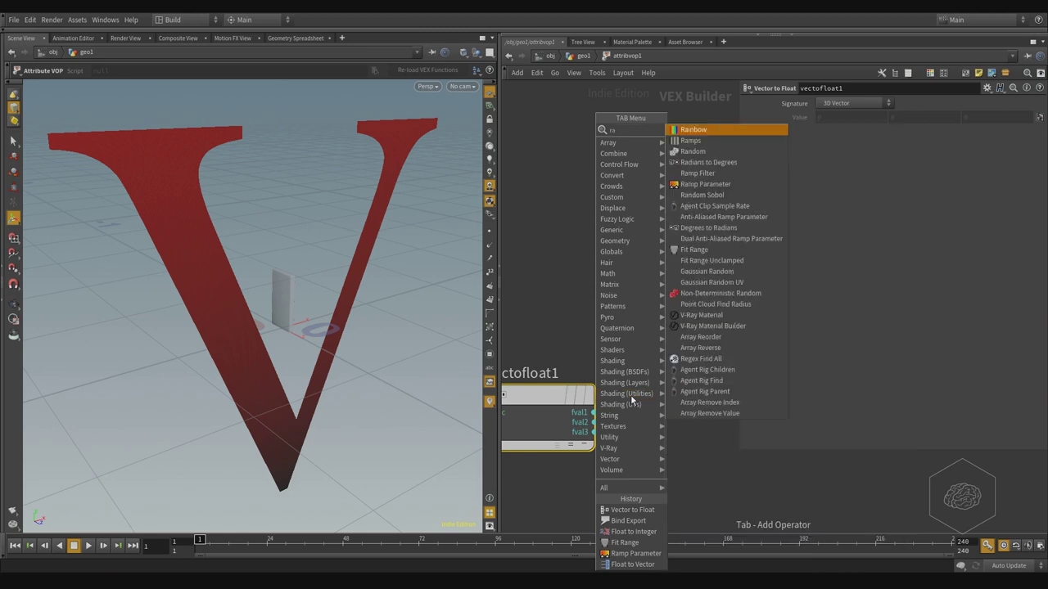
key(Down)
key(Down)
key(Return)
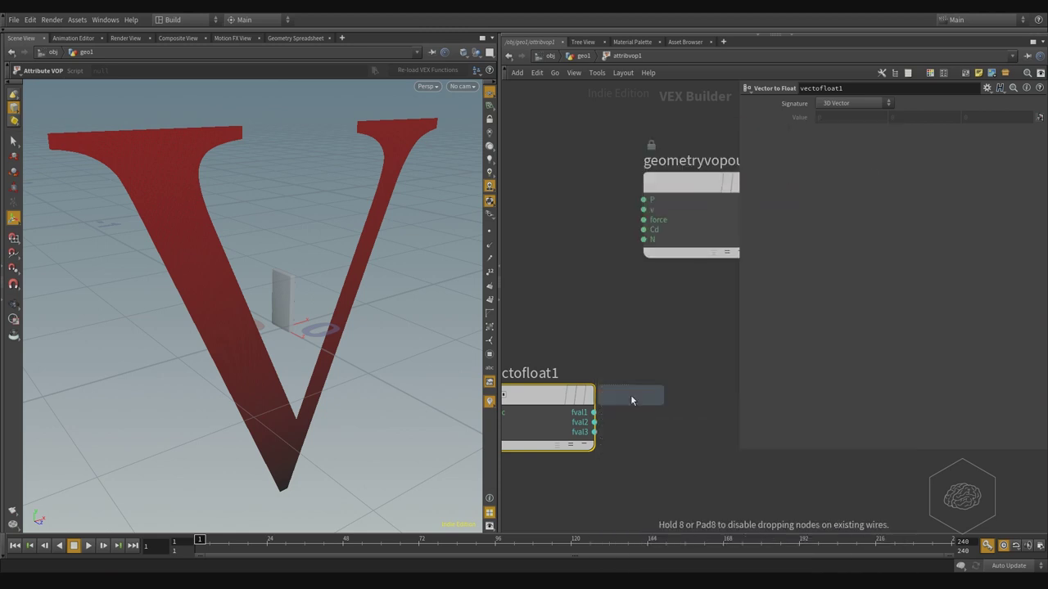
click(654, 404)
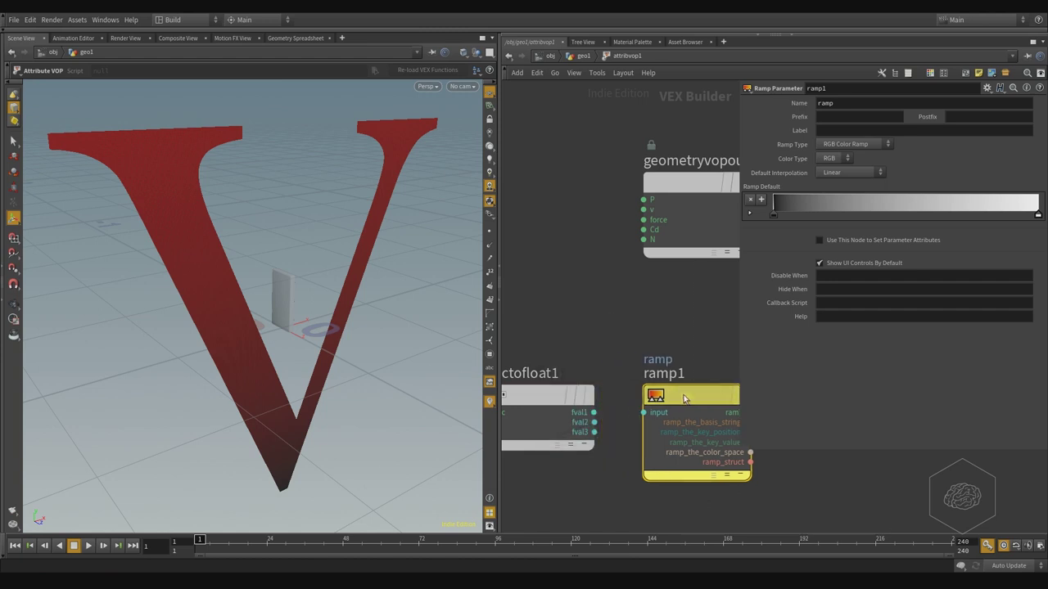
click(595, 413)
click(642, 413)
Step: Change the type of ramp1 to Spline Ramp (float) and expand its default ramp graph
middle_drag(691, 317, 585, 338)
drag(604, 339, 547, 478)
click(848, 144)
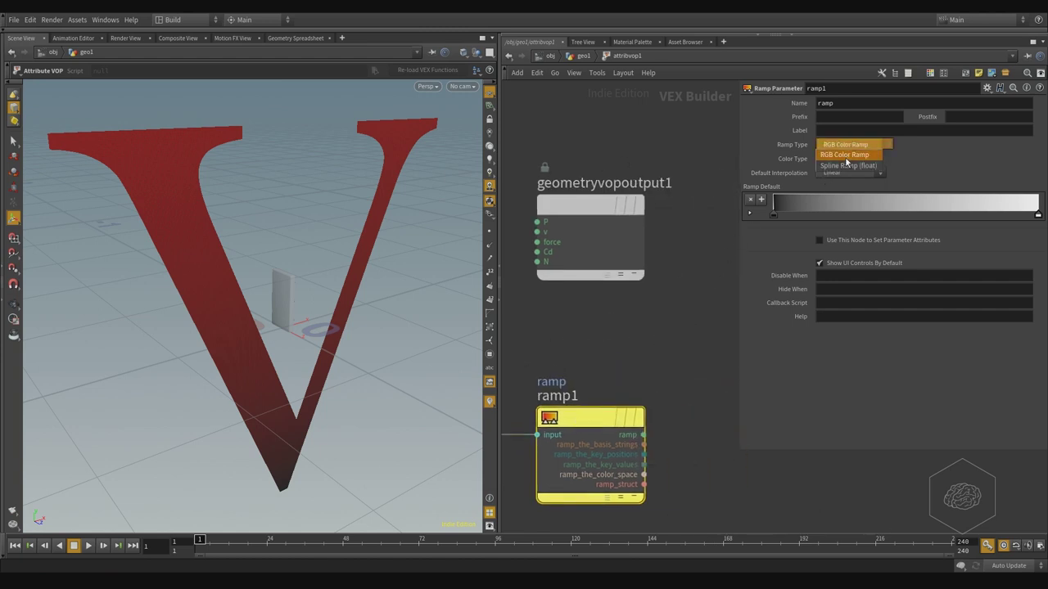
click(847, 167)
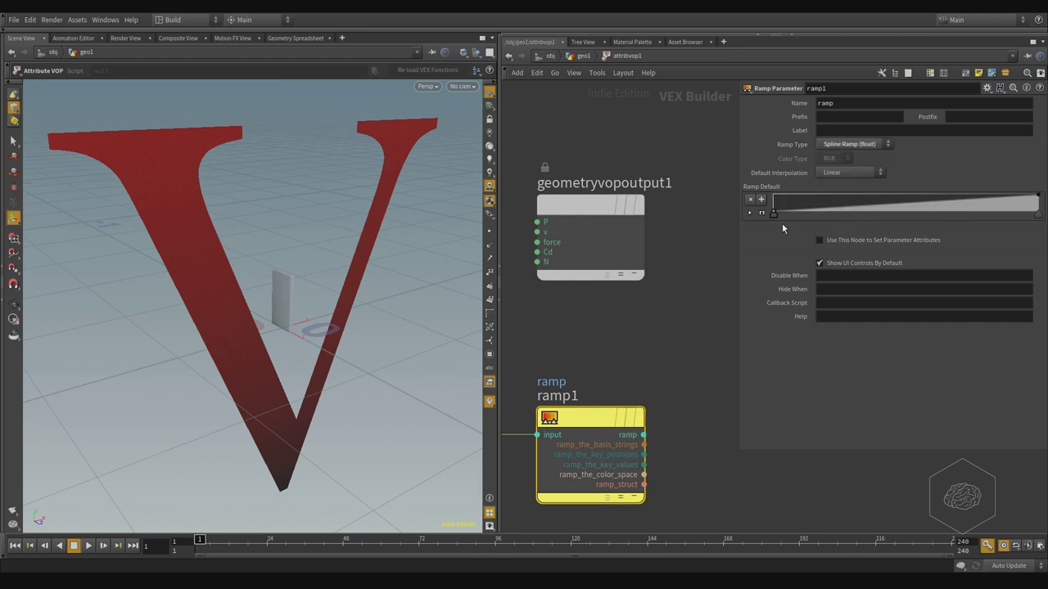
click(762, 213)
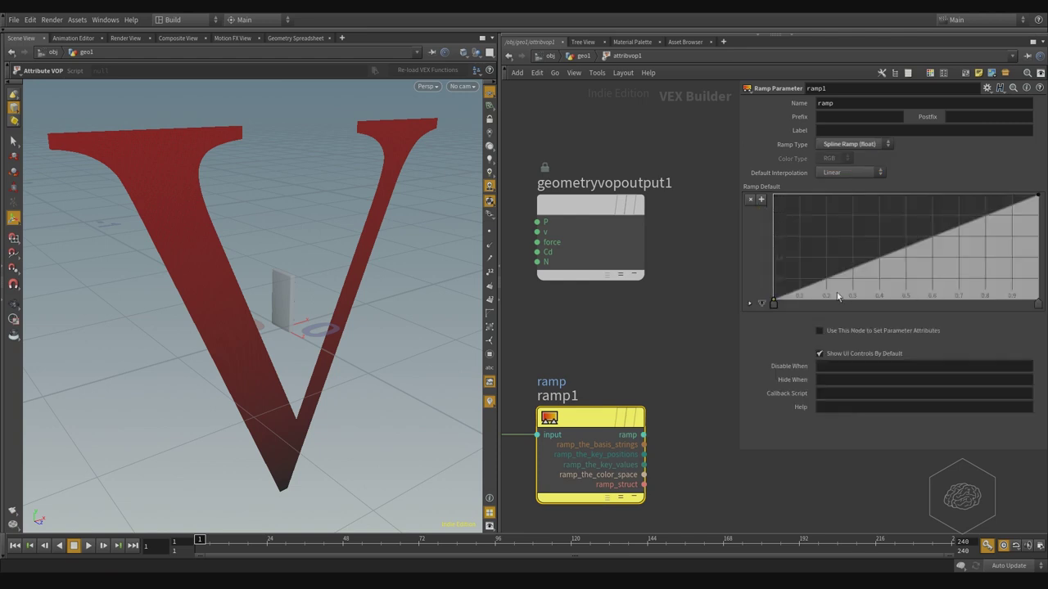
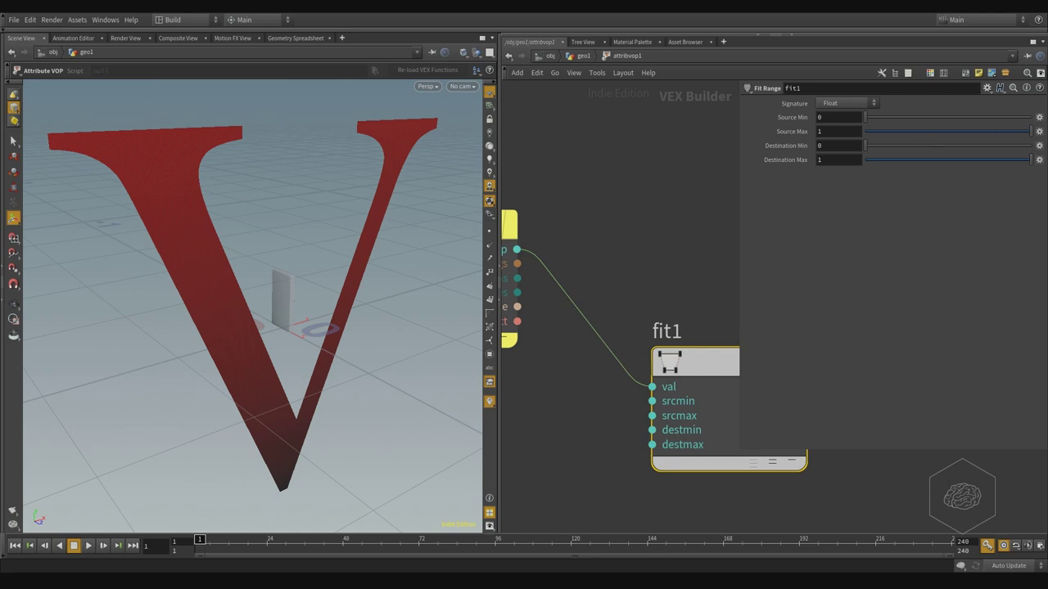
Step: Promote the Destination Min and Destination Max values of the fit1 node to parameters
click(1039, 146)
click(1040, 154)
click(1039, 160)
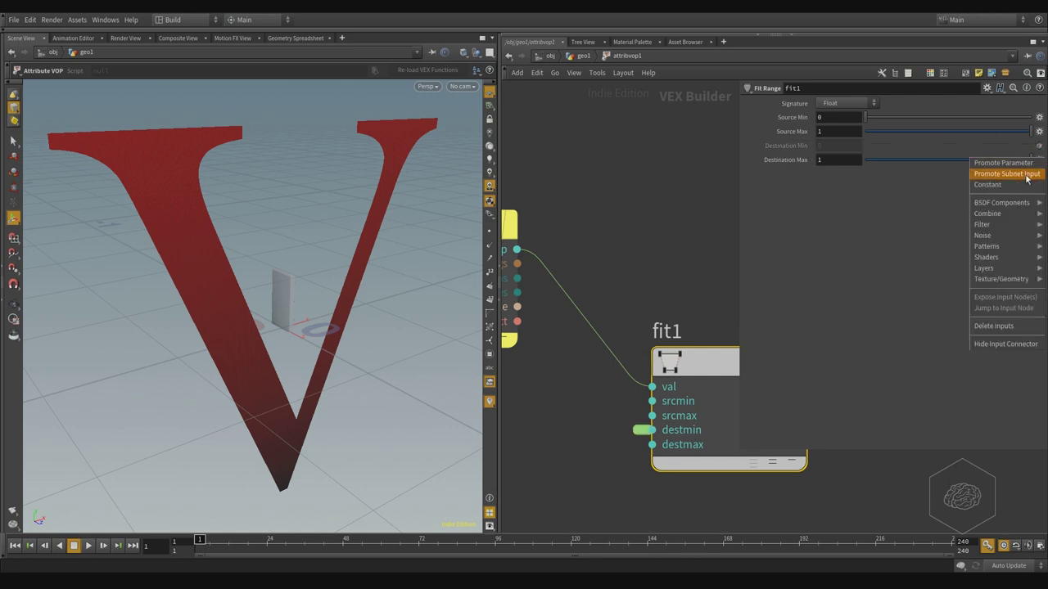
click(1012, 172)
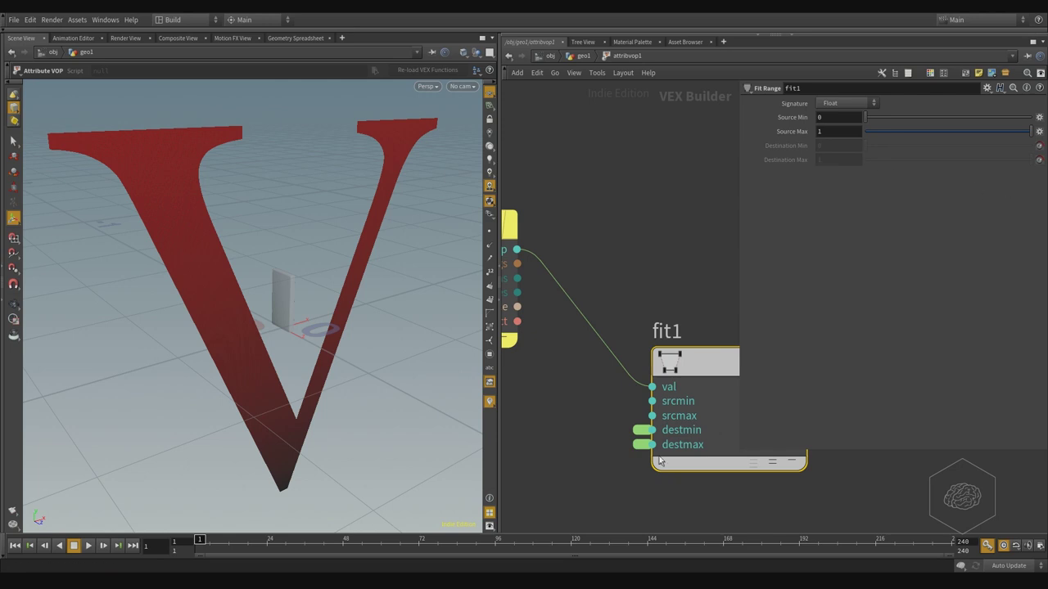
Step: Expand the promoted destmin and destmax inputs of fit1 into full parameter nodes and lay out the network automatically
scroll(596, 375, down, 3)
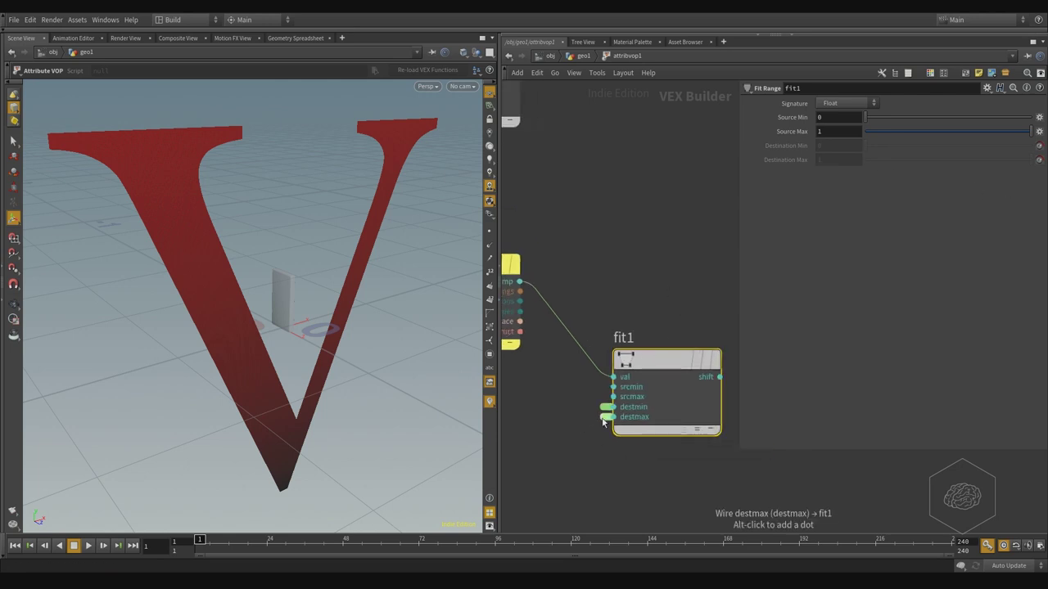
click(607, 407)
middle_drag(619, 253, 687, 214)
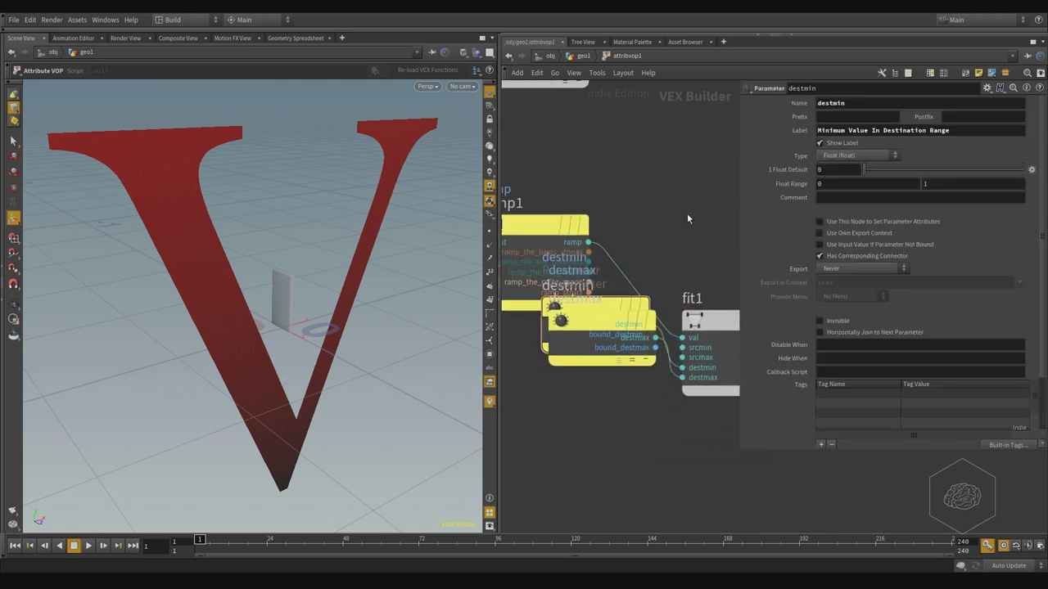
key(l)
scroll(644, 284, down, 4)
middle_drag(686, 262, 666, 276)
scroll(640, 382, up, 3)
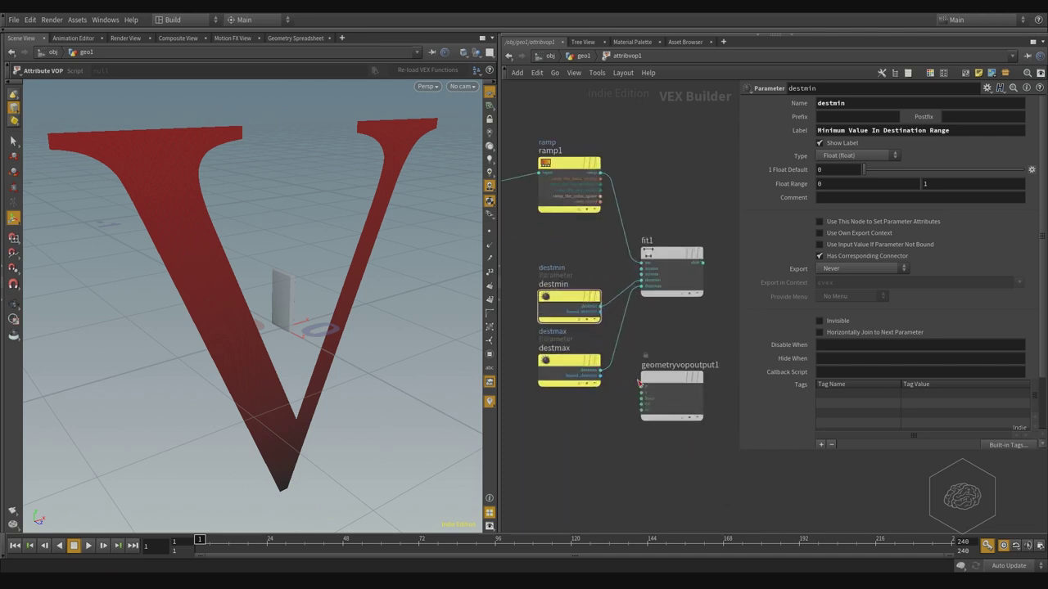
middle_drag(688, 175, 587, 211)
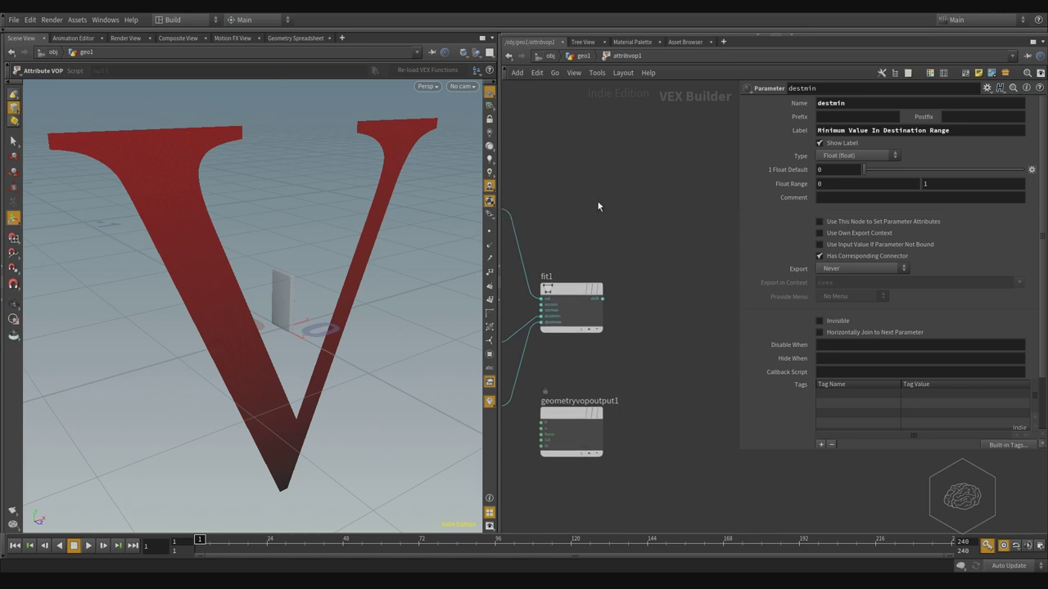
Step: Add a Float to Integer node beside fit1 and wire the shift output into its fval input
click(596, 326)
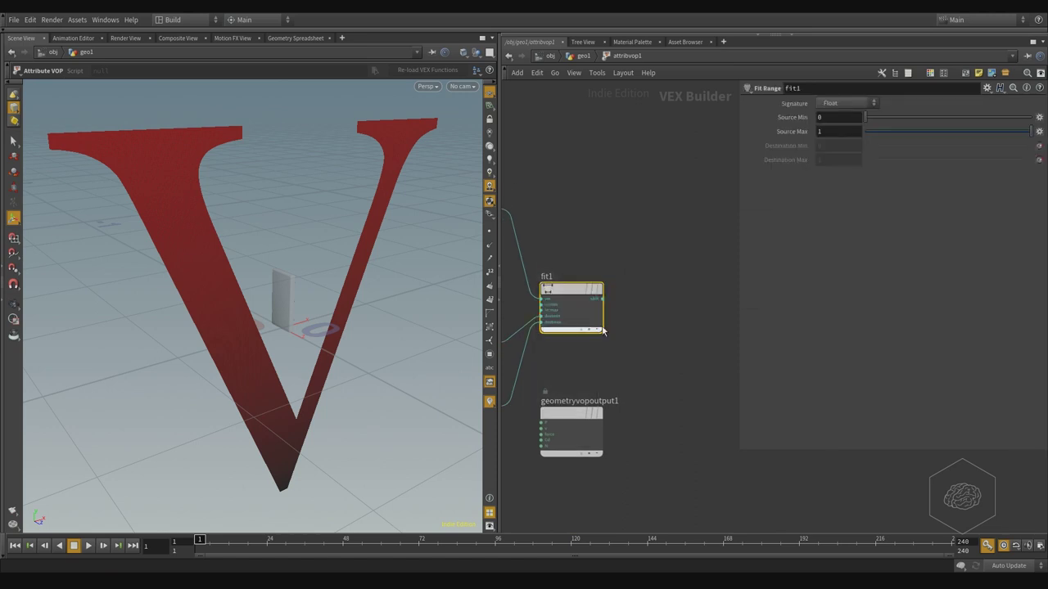
click(665, 303)
key(Tab)
text(float t)
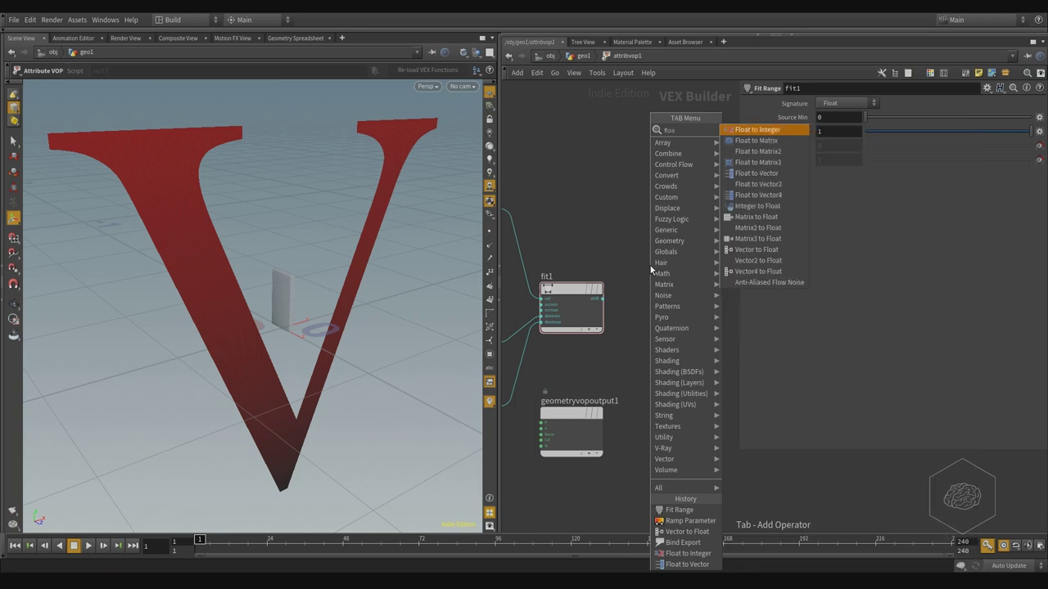
key(Return)
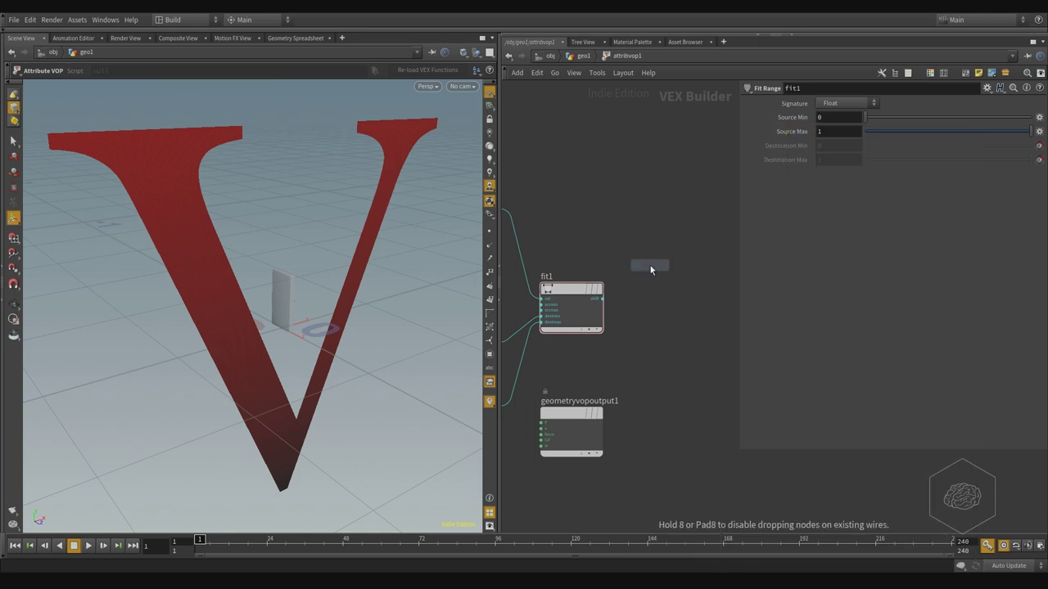
click(670, 318)
scroll(674, 285, up, 3)
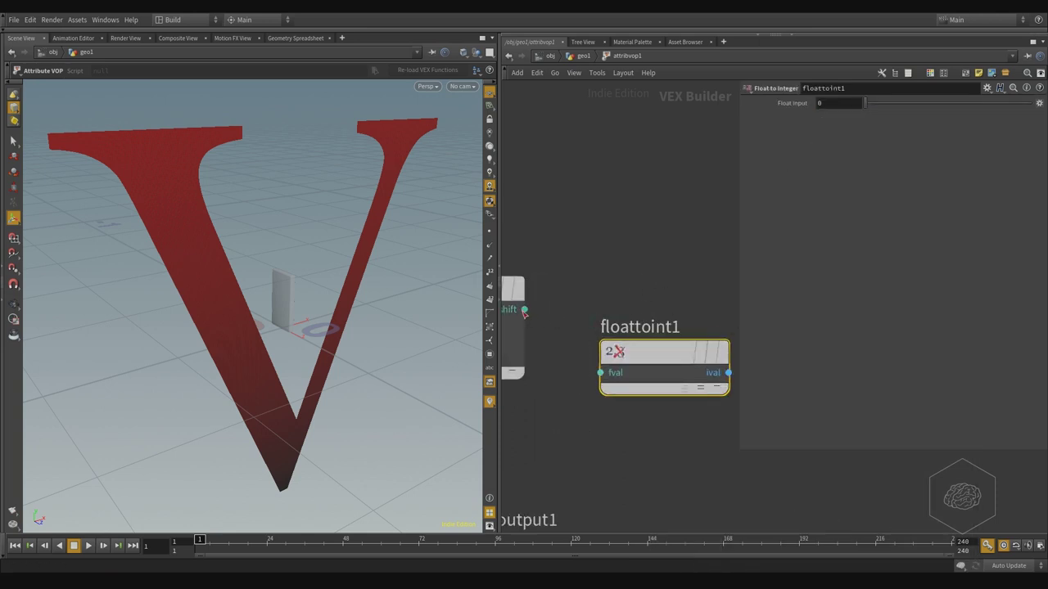
drag(525, 311, 600, 372)
scroll(608, 287, down, 3)
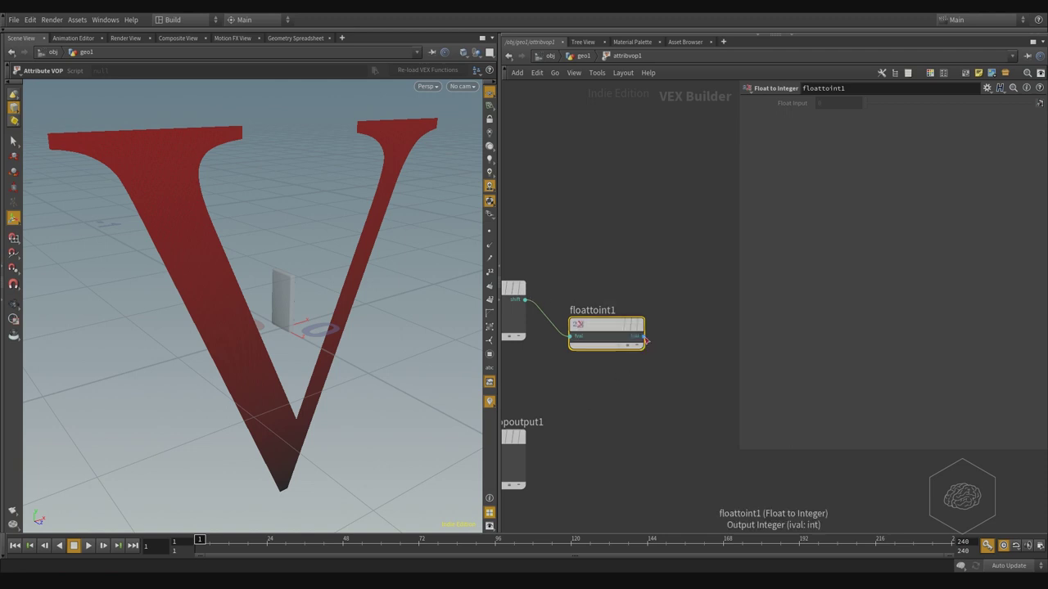
drag(646, 340, 709, 343)
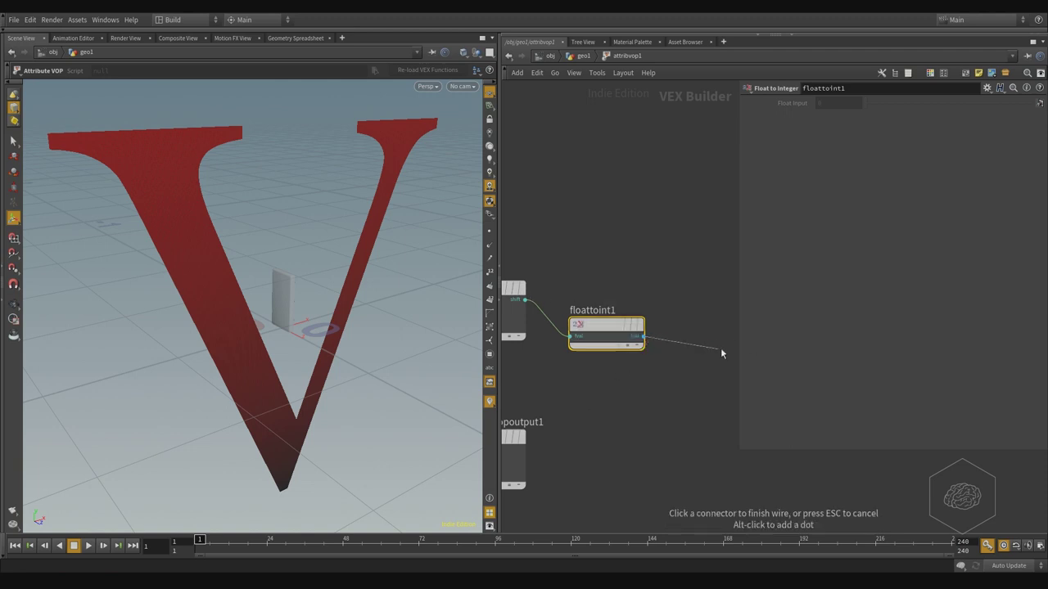
click(712, 347)
key(Escape)
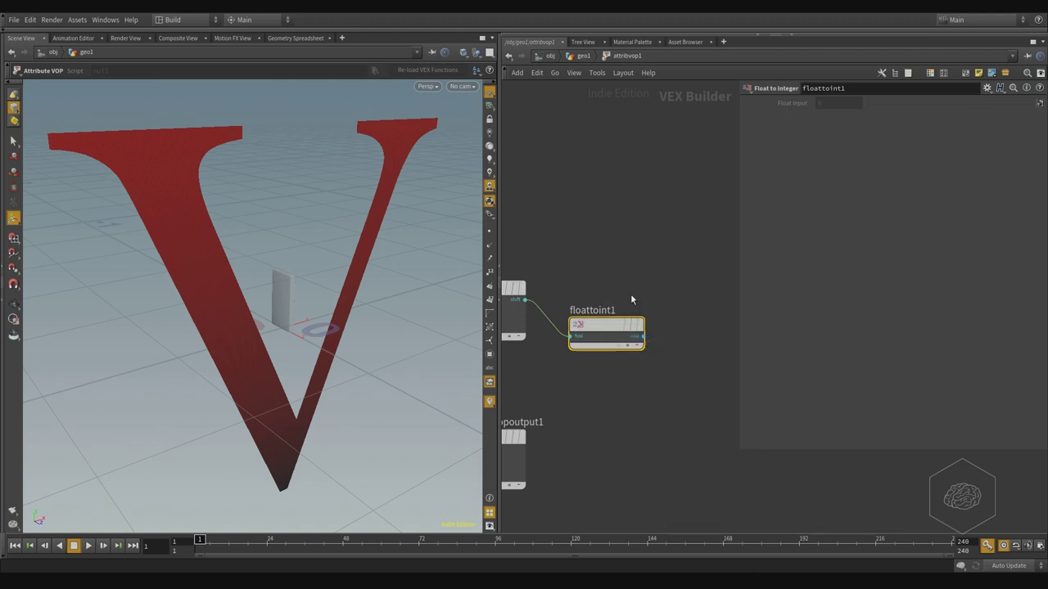
Step: Add a Bind node in line with floattoint1 and wire the integer output into its input
drag(611, 323, 632, 286)
middle_drag(683, 381, 602, 378)
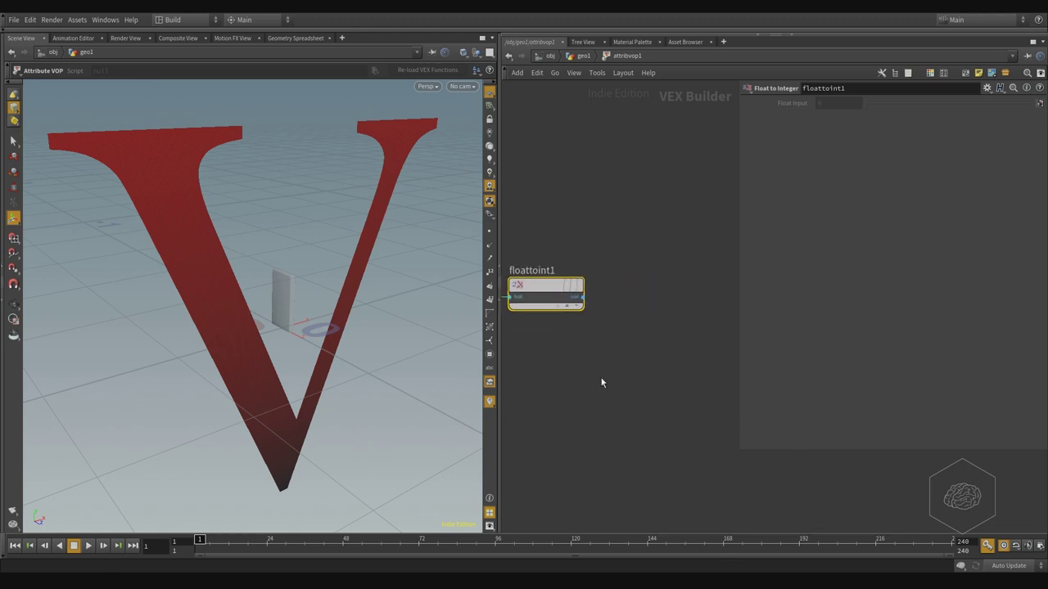
scroll(602, 382, down, 3)
key(Tab)
text(bind ex)
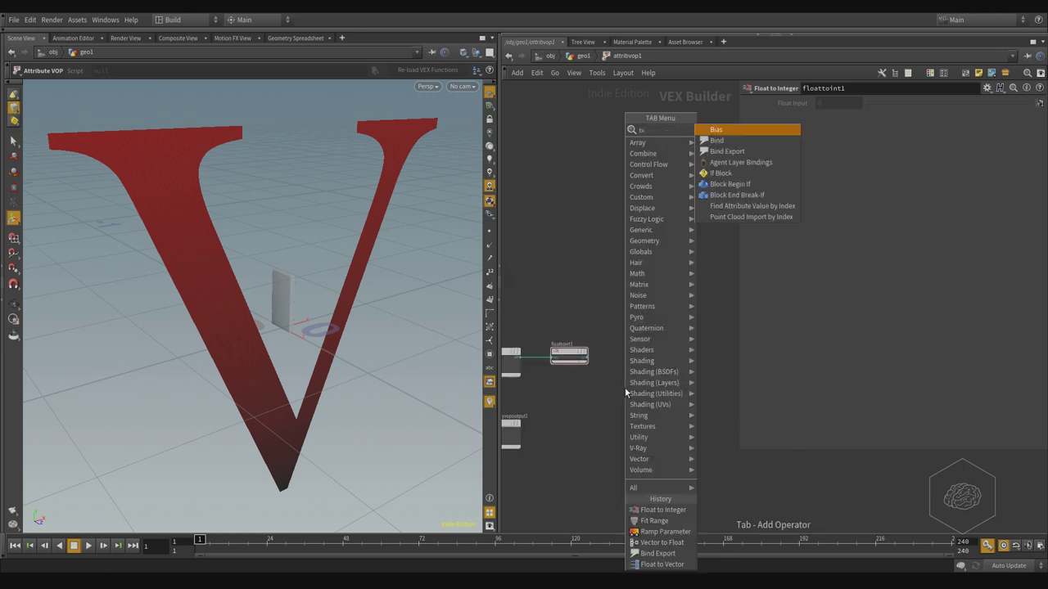
key(Return)
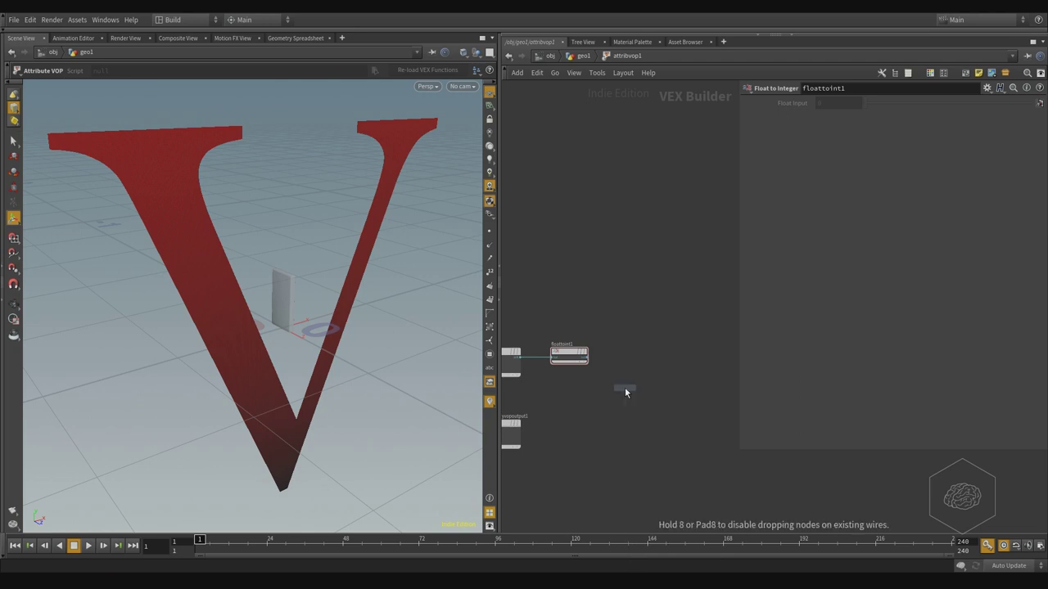
click(626, 392)
scroll(644, 359, up, 3)
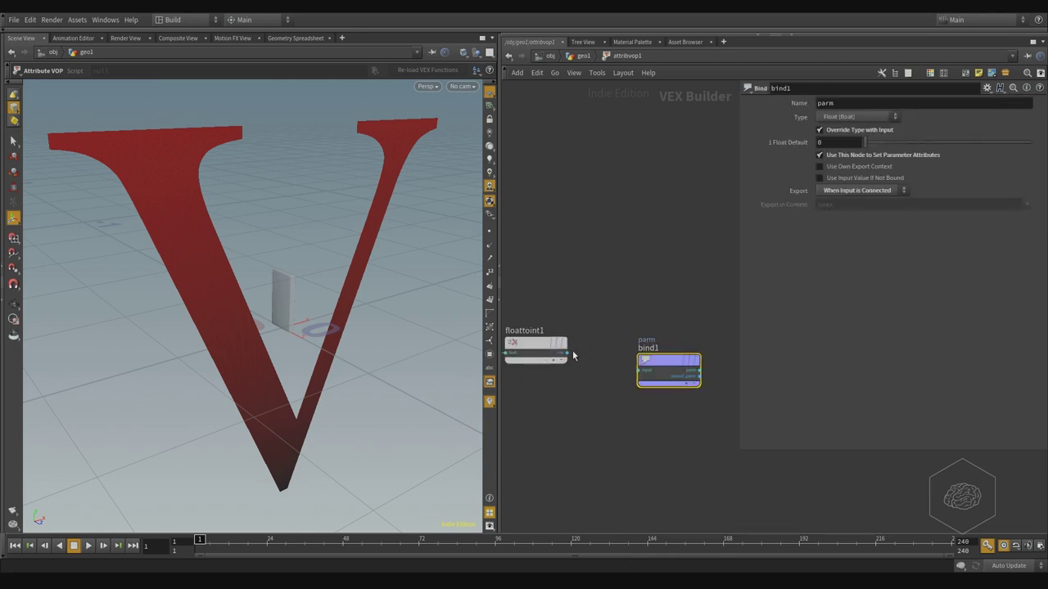
click(566, 353)
drag(658, 386, 660, 347)
Step: Name the bind1 attribute pio and set its type to Integer (int)
double_click(874, 105)
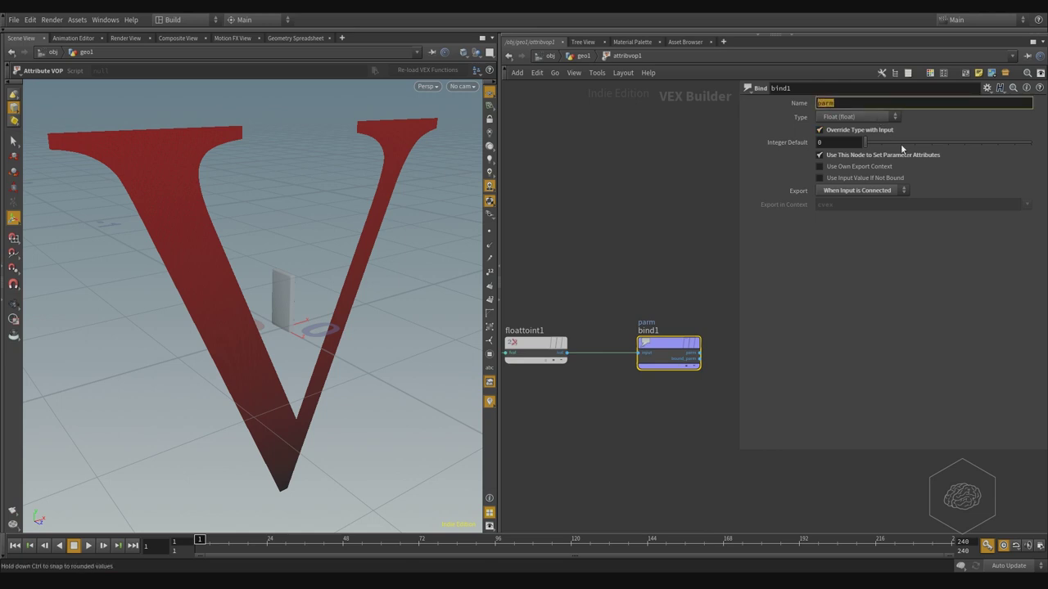
text(pio)
key(Return)
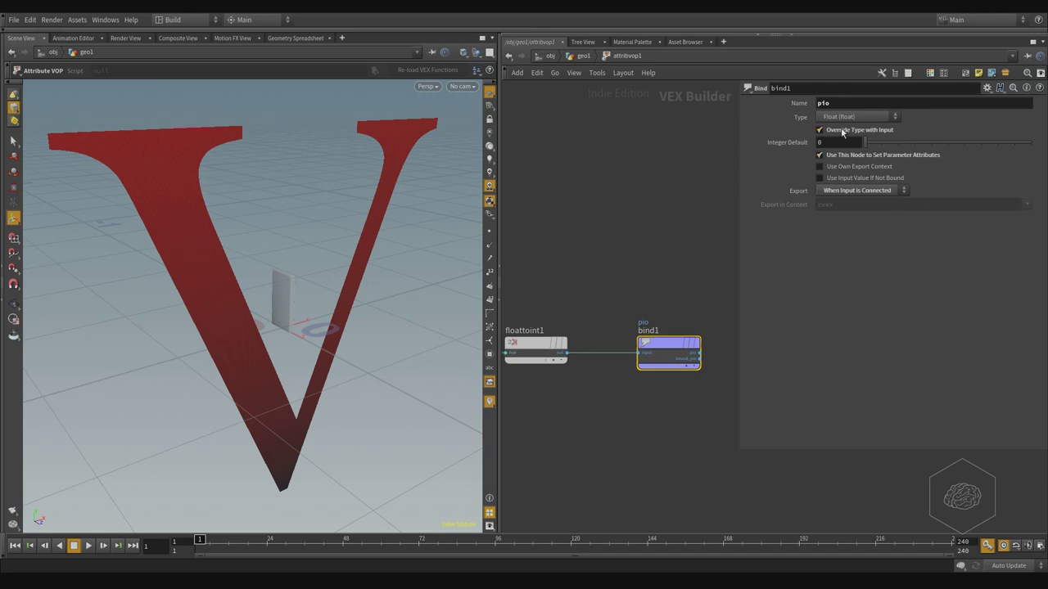
click(895, 117)
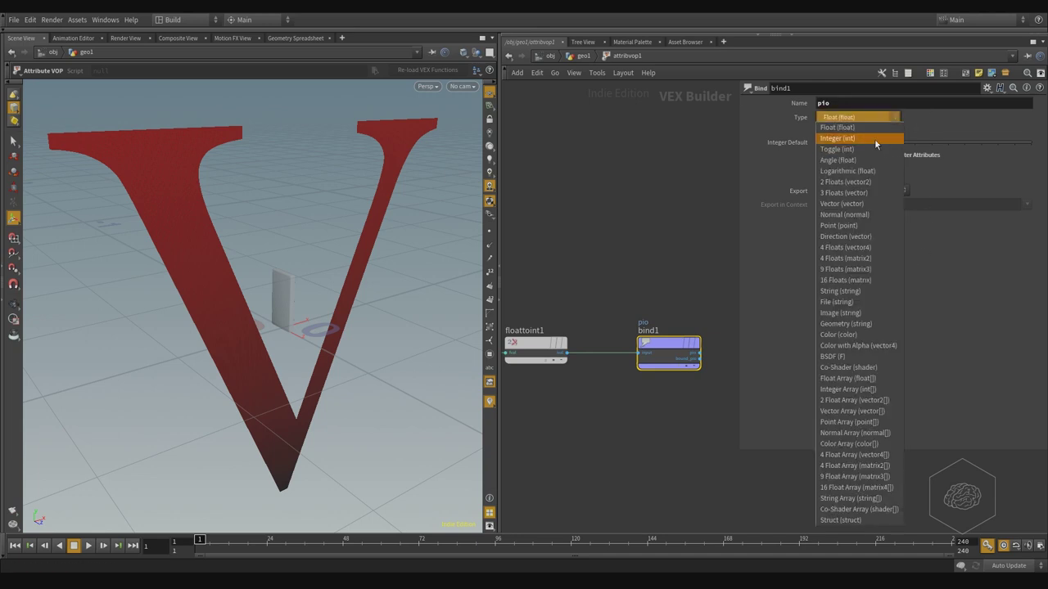
click(875, 138)
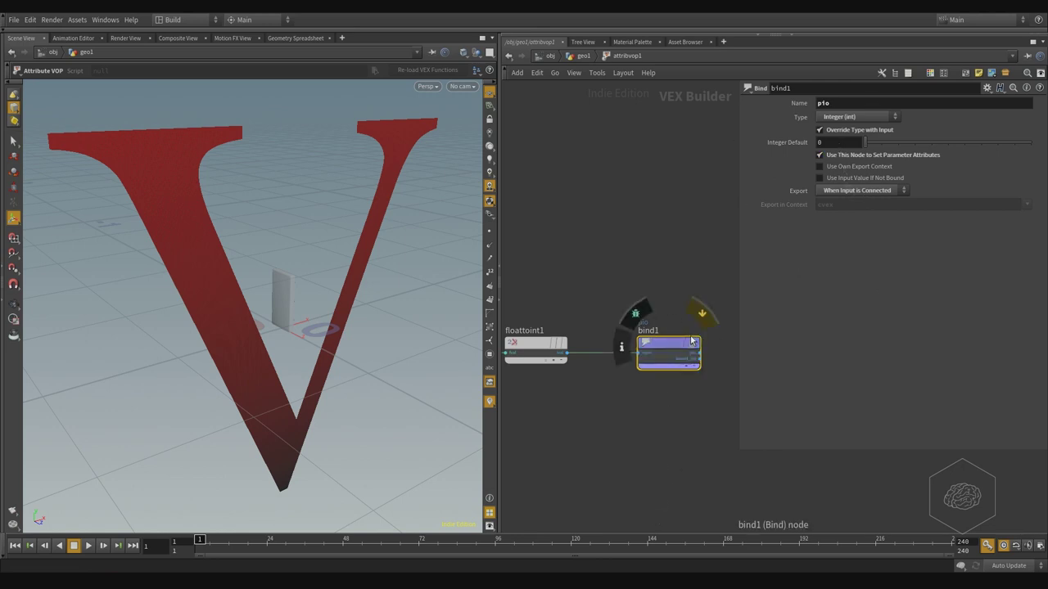
Step: Move the geometryvopoutput1 node away from fit1 to below bind1
middle_drag(613, 260, 660, 283)
key(h)
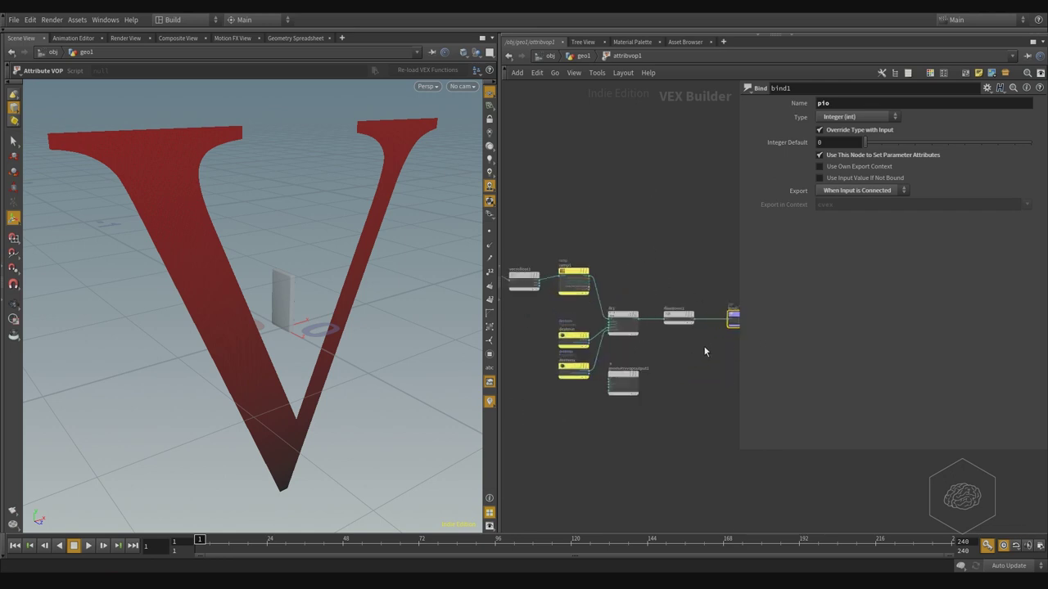
scroll(704, 351, up, 2)
drag(585, 375, 710, 369)
middle_drag(614, 204, 650, 245)
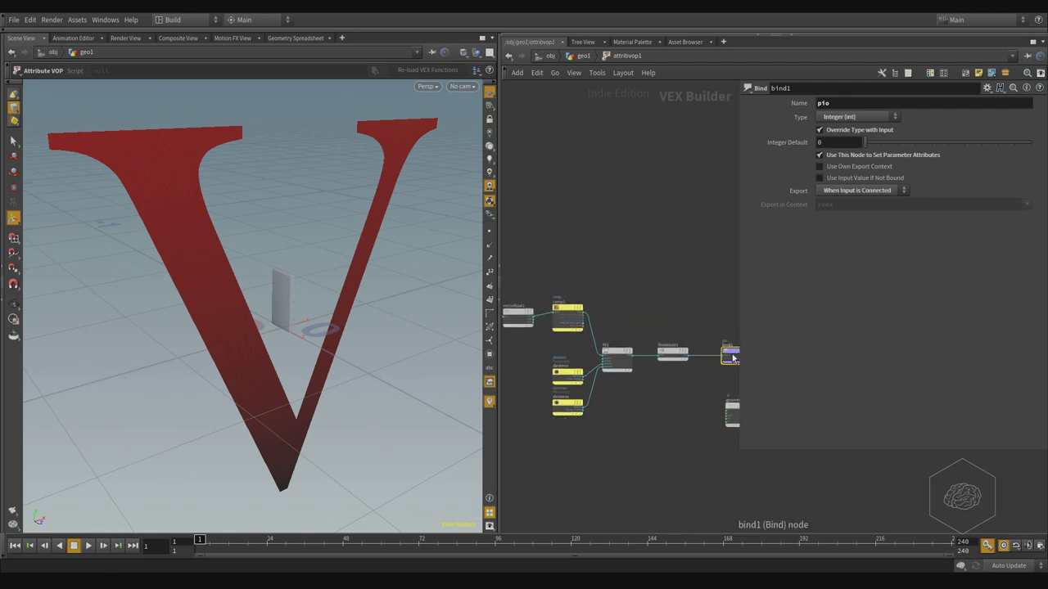
Step: Return to the geo1 network and check the point attributes in the node info of attribvop1
click(583, 55)
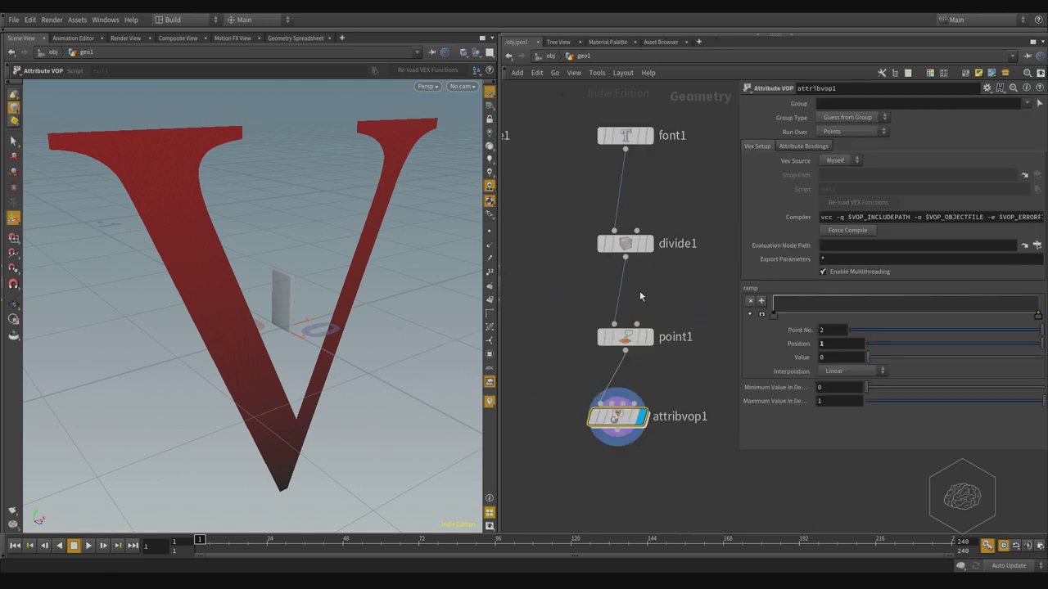
middle_click(619, 415)
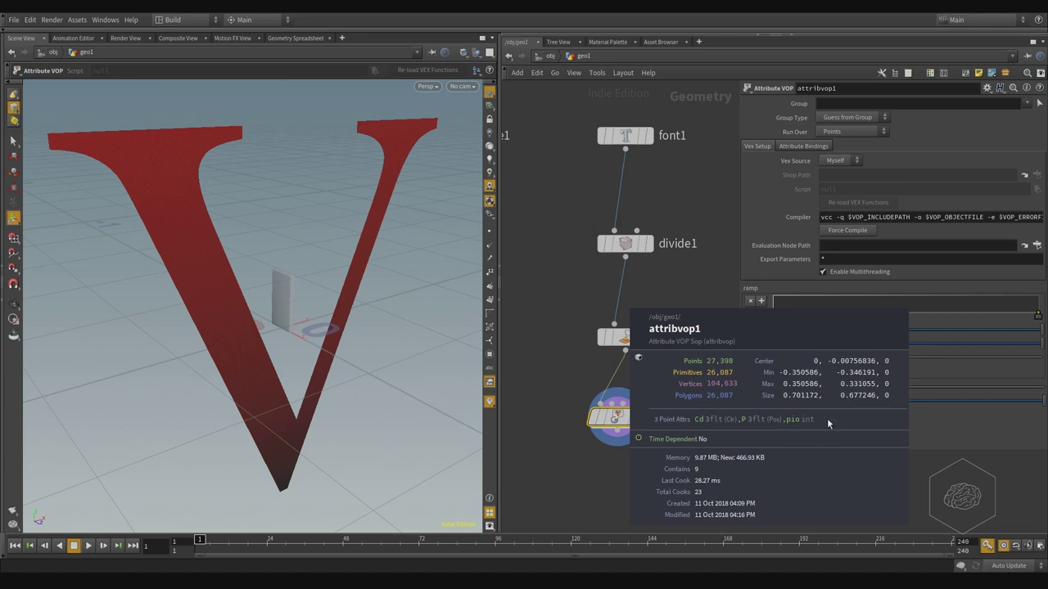
Step: Shape the attribvop1 ramp as a straight linear rise from value 0 at position 0 to value 1 at position 1
middle_drag(697, 513, 662, 296)
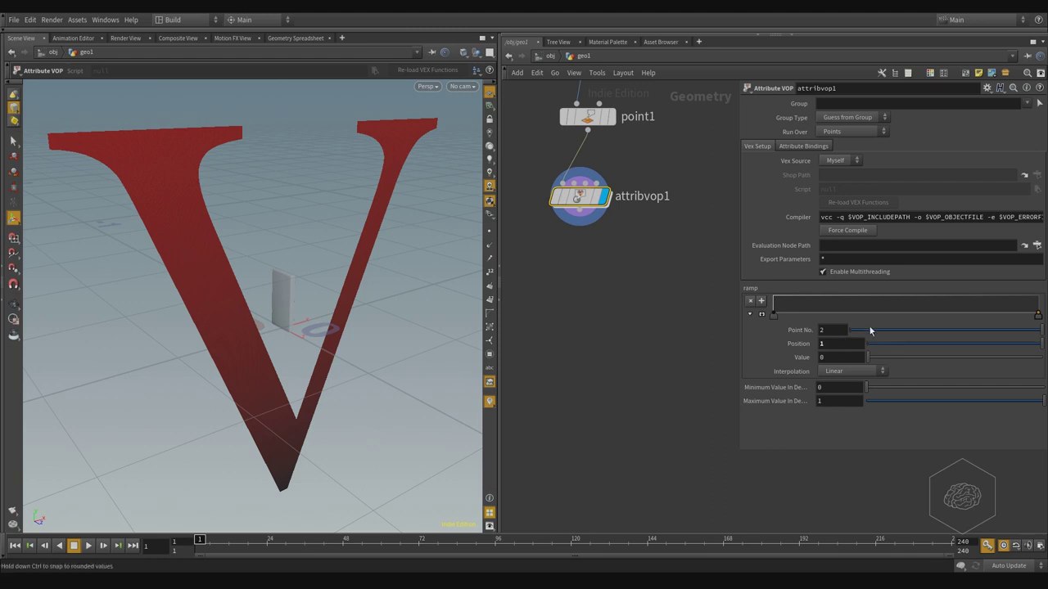
click(773, 314)
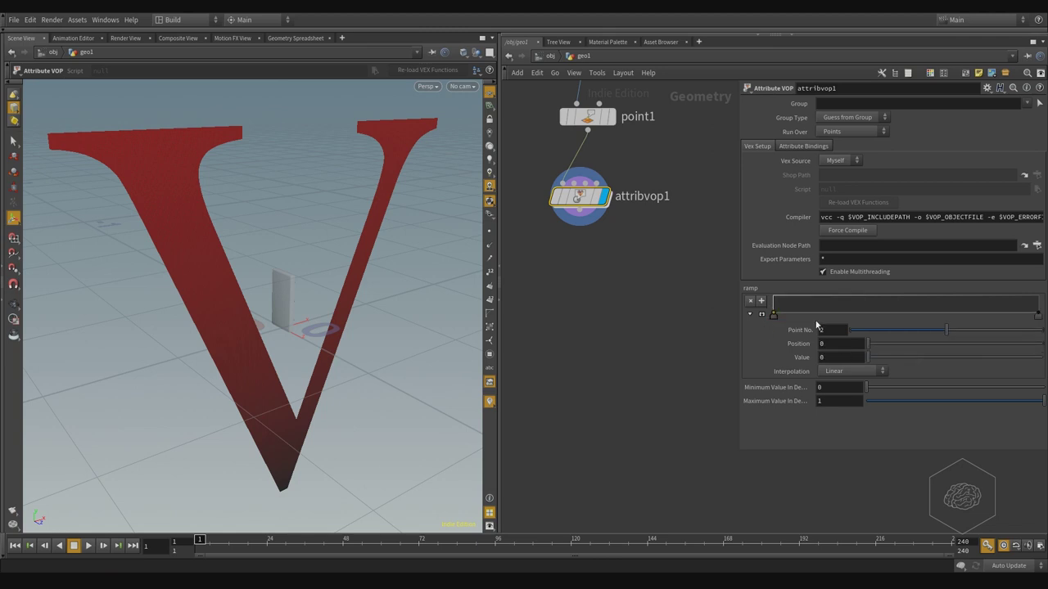
mouse_move(1038, 316)
mouse_down()
mouse_move(1037, 273)
mouse_move(1038, 295)
mouse_up()
drag(770, 322, 832, 326)
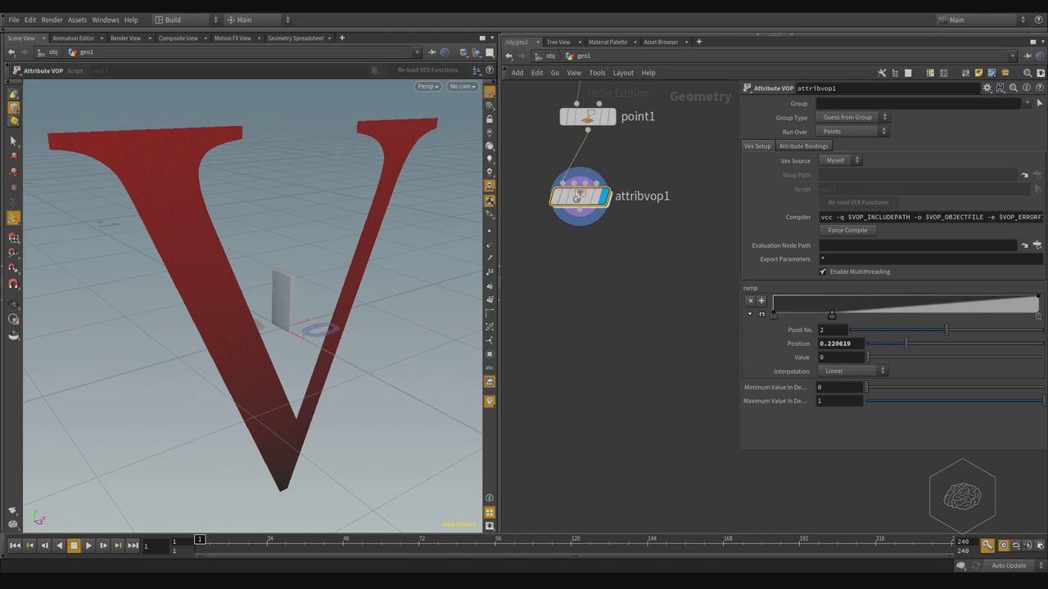
drag(1038, 317, 966, 305)
click(833, 317)
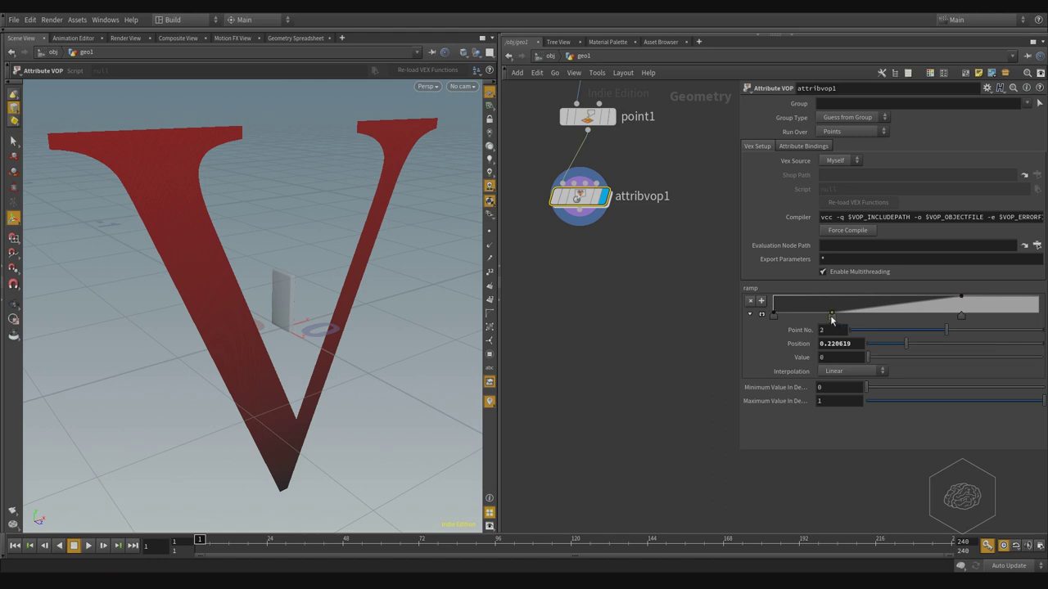
key(Delete)
drag(960, 316, 1038, 317)
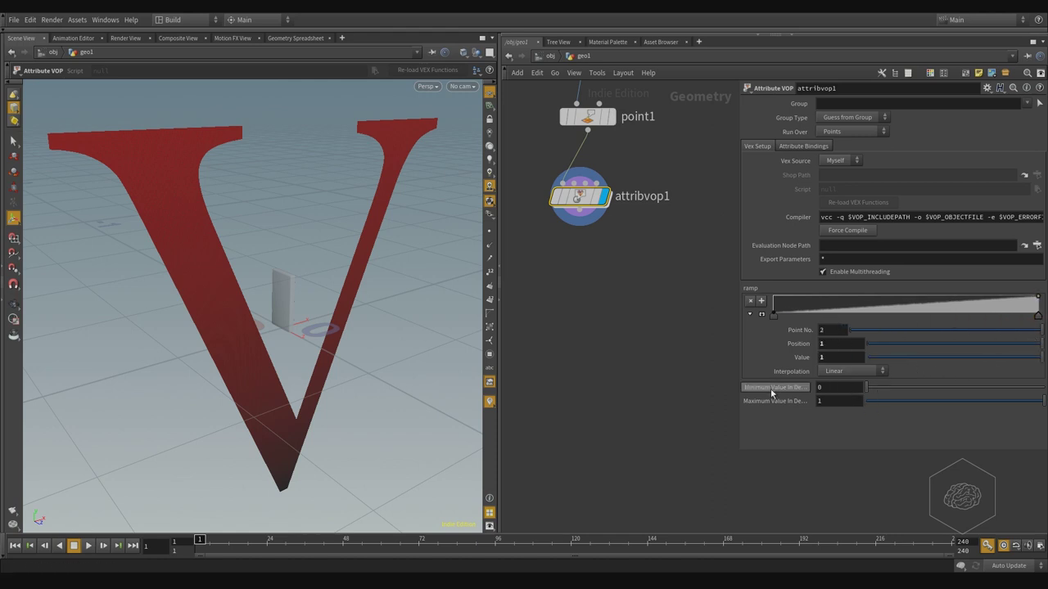
Step: Set the attribvop1 destination range to a minimum value of 100 and a maximum value of 0
drag(828, 387, 782, 390)
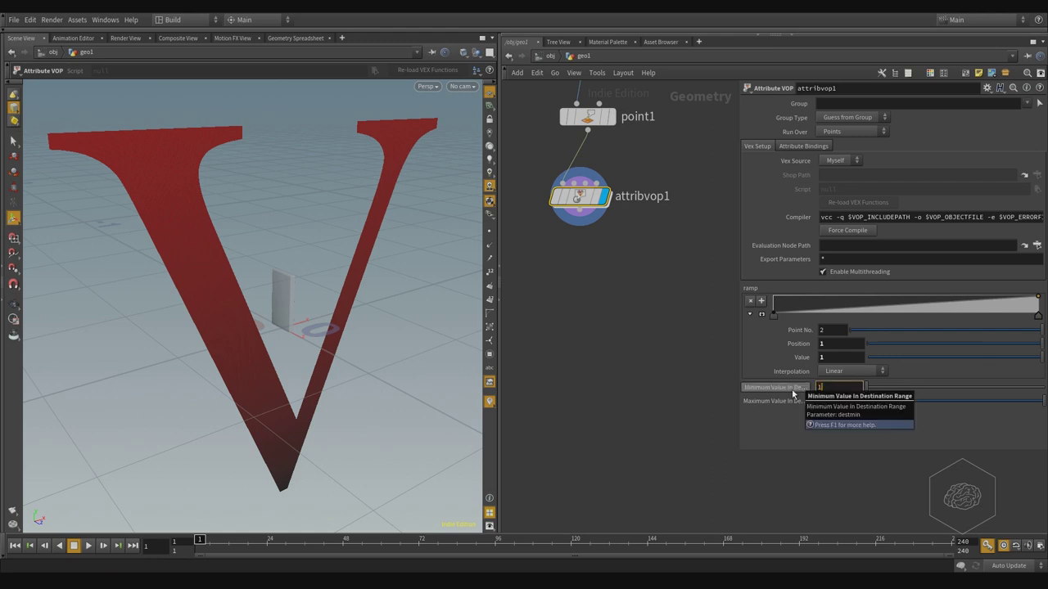
text(100)
key(Return)
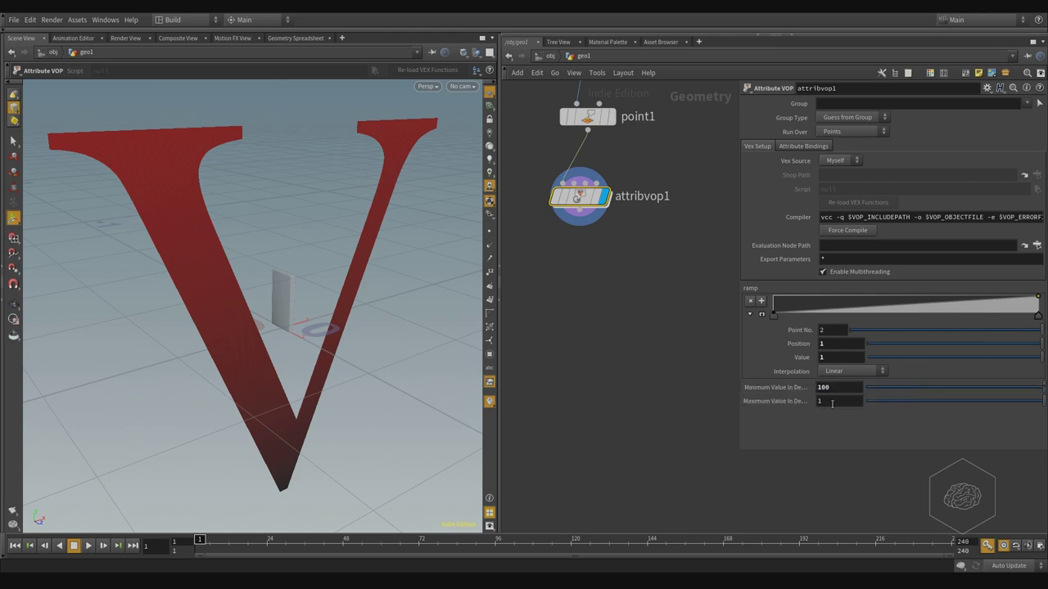
click(799, 404)
text(0)
key(Return)
Step: Add an Attribute Create node below attribvop1, wire it to attribvop1's output and display it
alt+drag(279, 386, 292, 388)
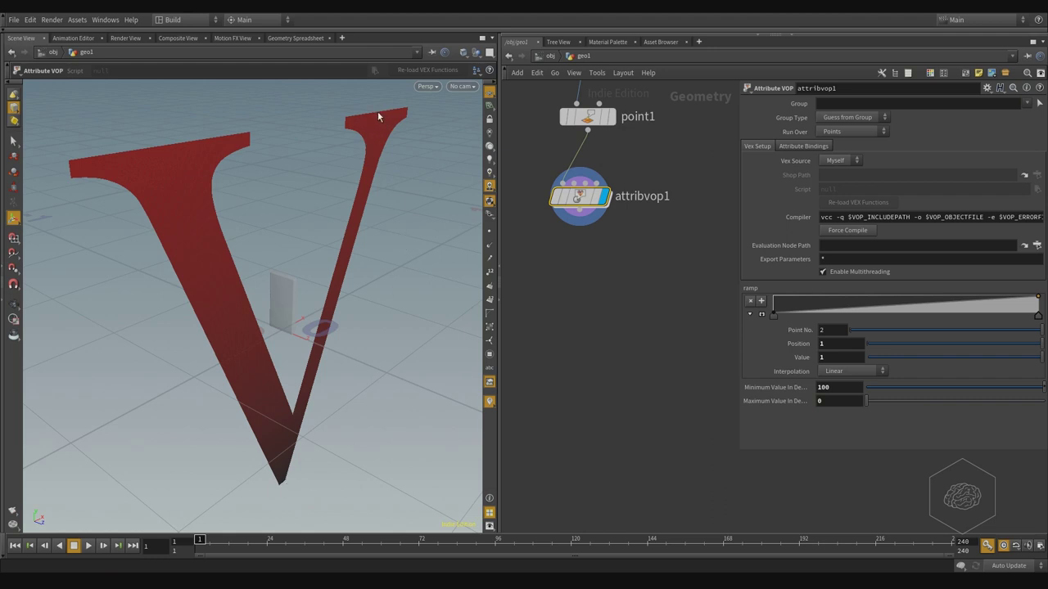
drag(591, 198, 596, 217)
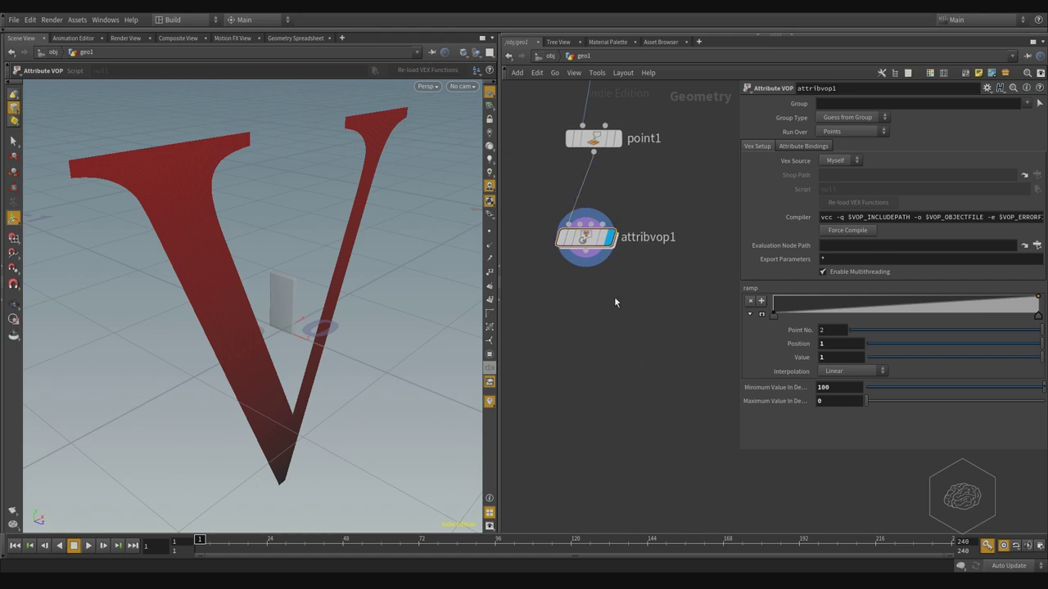
key(Tab)
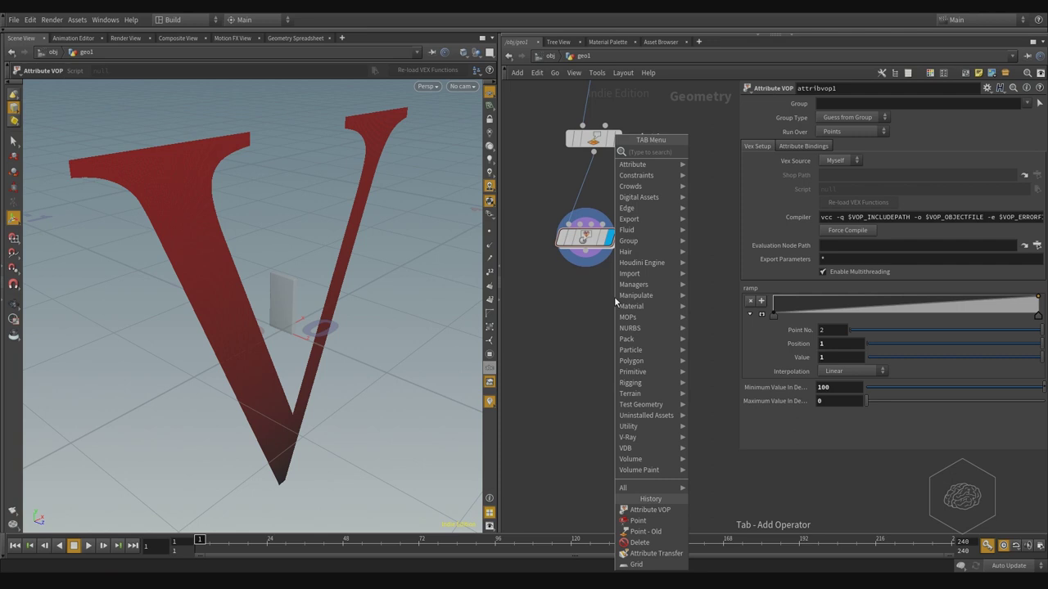
text(create)
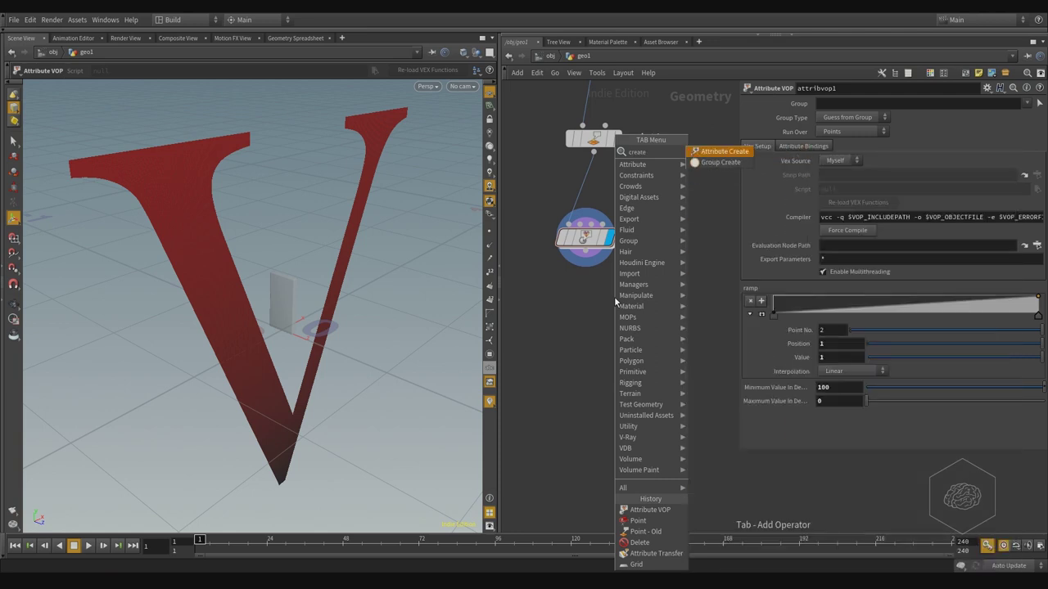
key(Return)
click(614, 296)
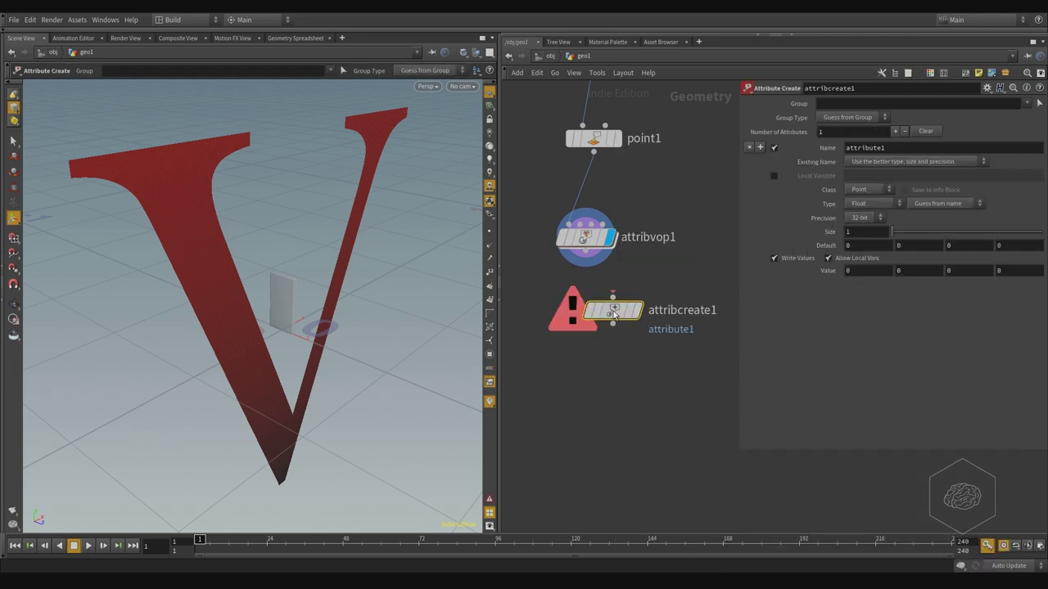
drag(585, 251, 586, 330)
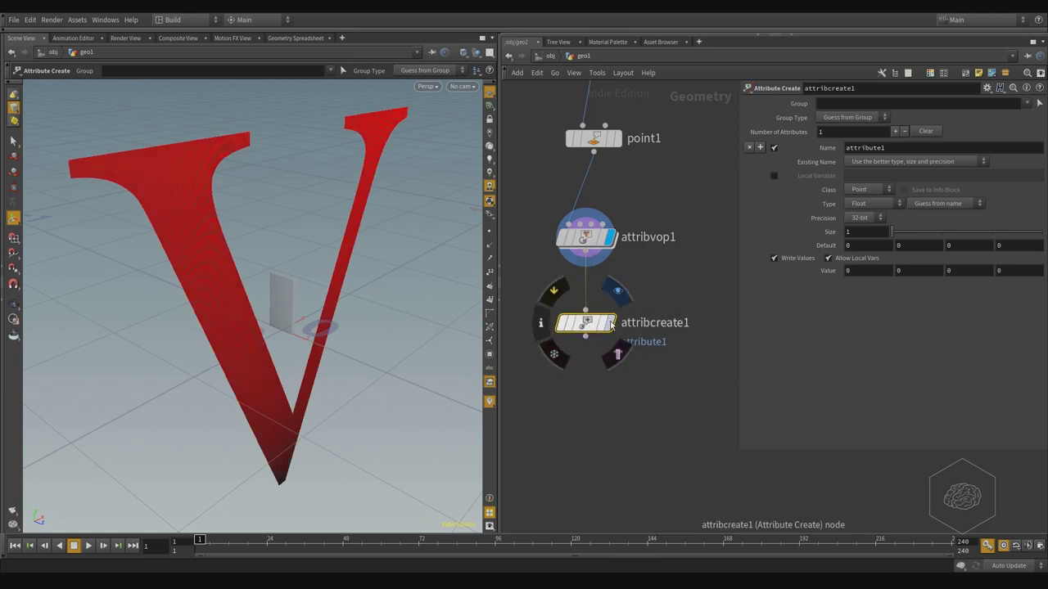
click(612, 324)
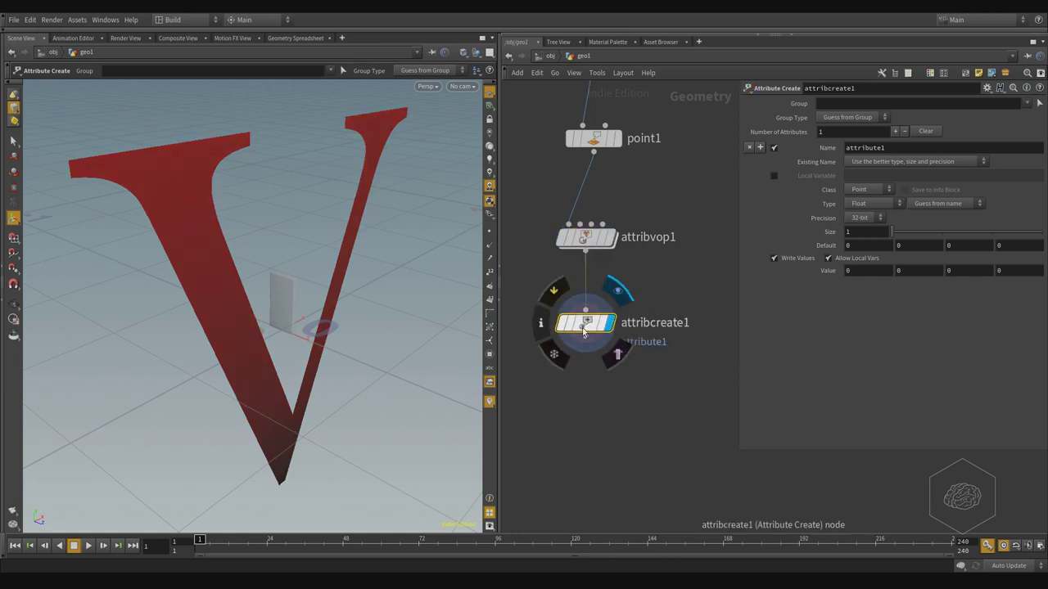
Step: Name the attribute in attribcreate1 pio
double_click(887, 149)
text(pi)
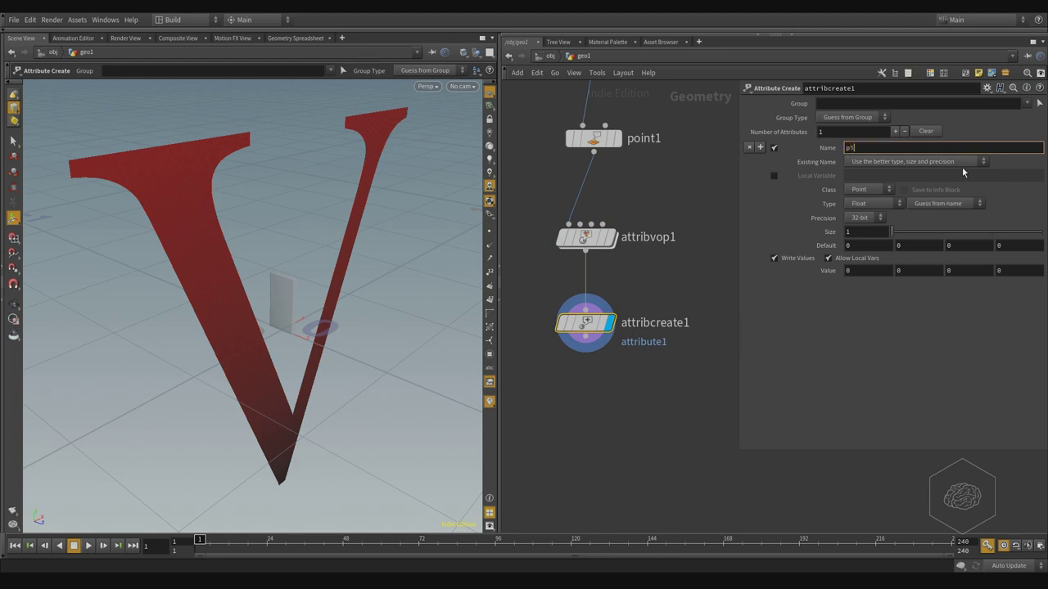
text(o)
key(Return)
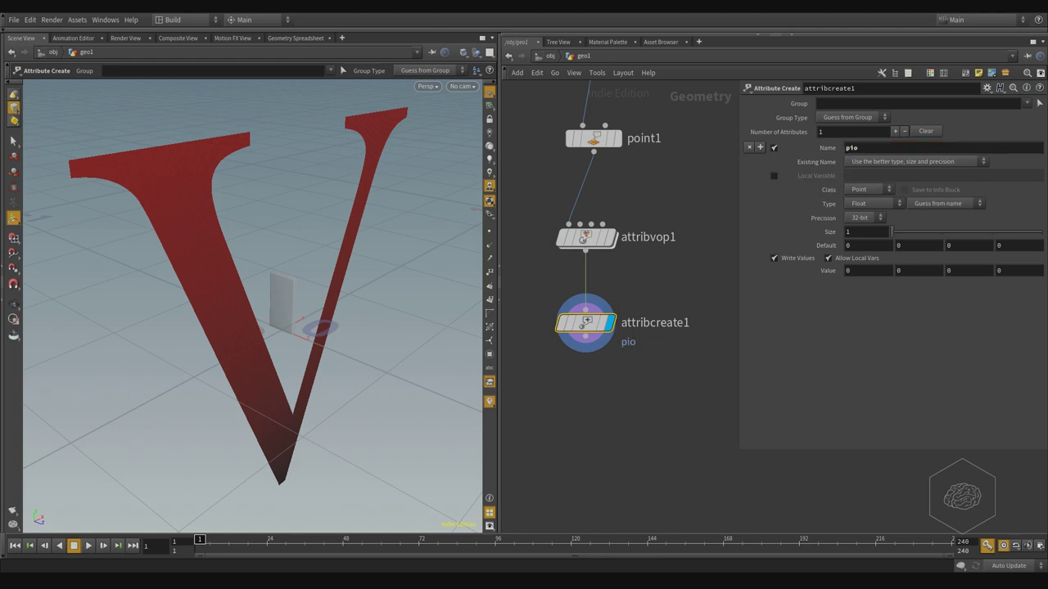
Step: Enable the local variable for the pio attribute and turn off Write Values
click(774, 175)
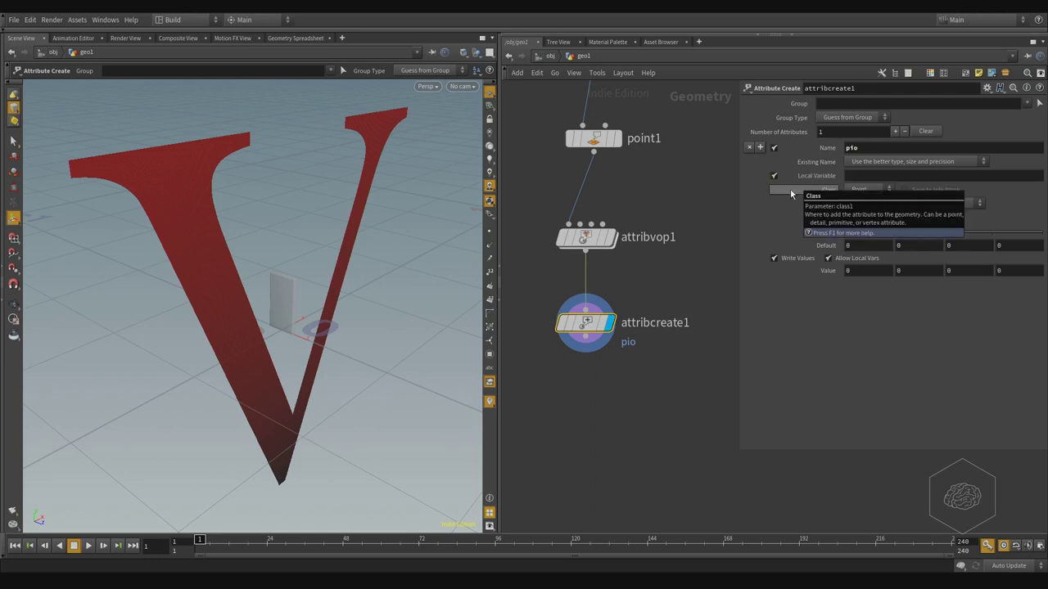
click(774, 258)
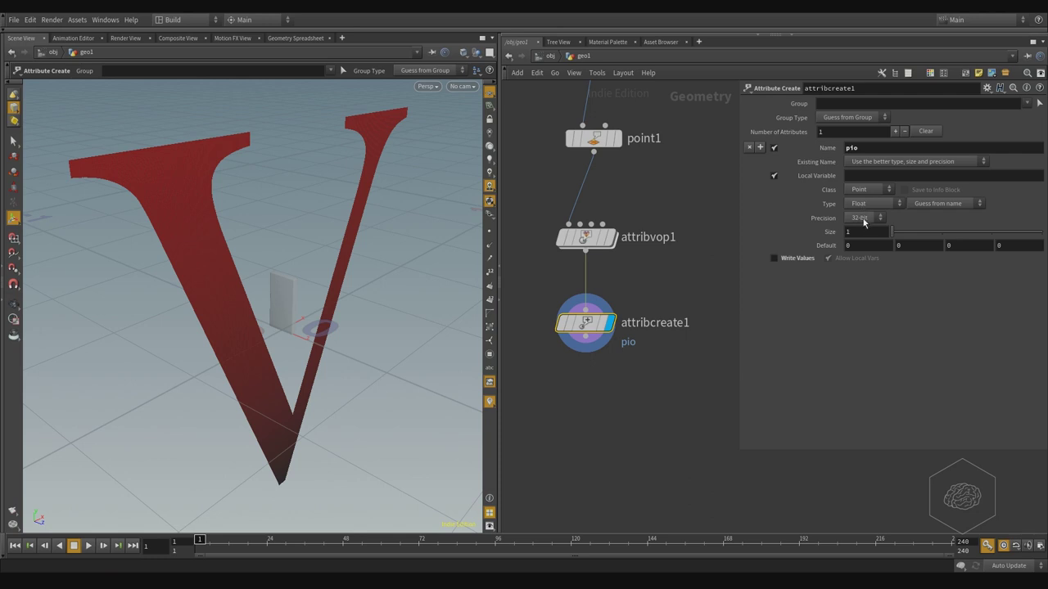
middle_drag(631, 382, 667, 343)
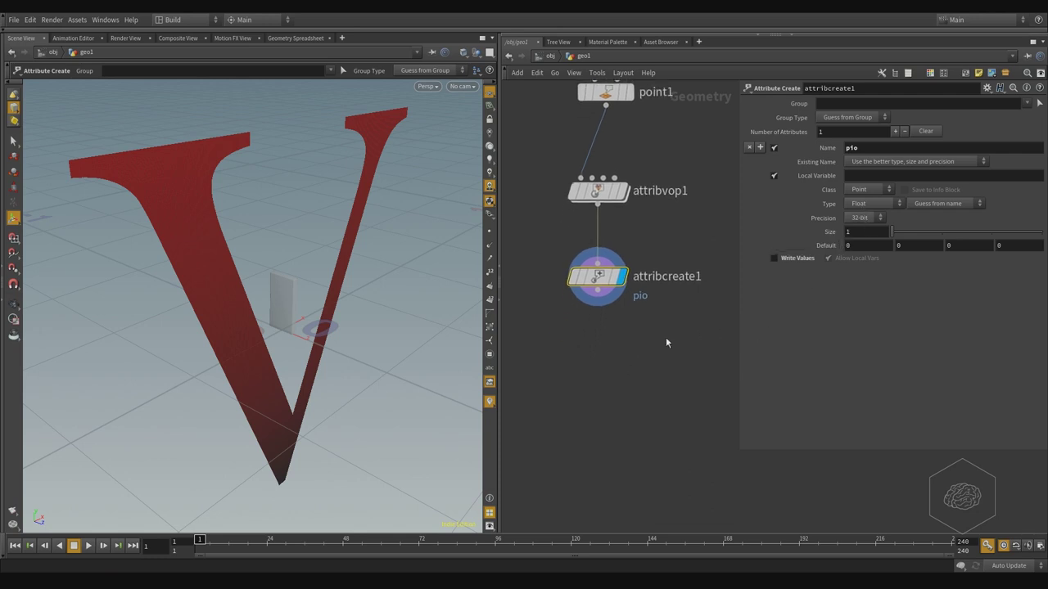